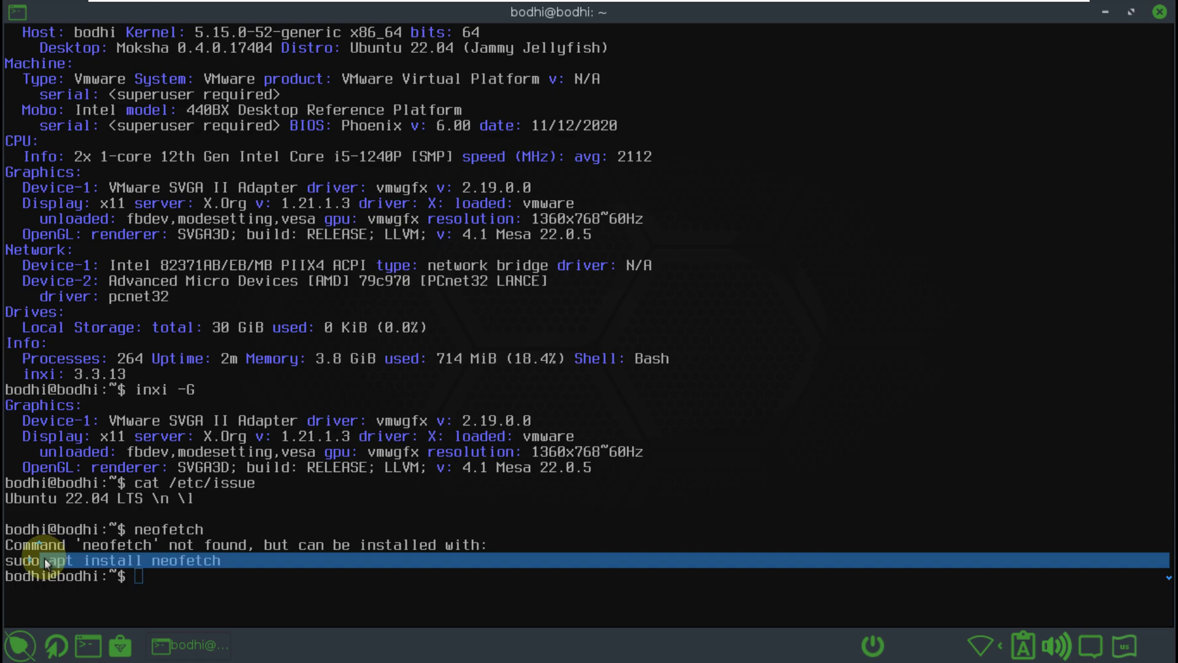
- Copy the suggested command sudo apt install neofetch from the terminal output, paste it at the prompt and run it
{"action": "left_click_drag", "start_coordinate": [45, 558], "coordinate": [6, 568]}
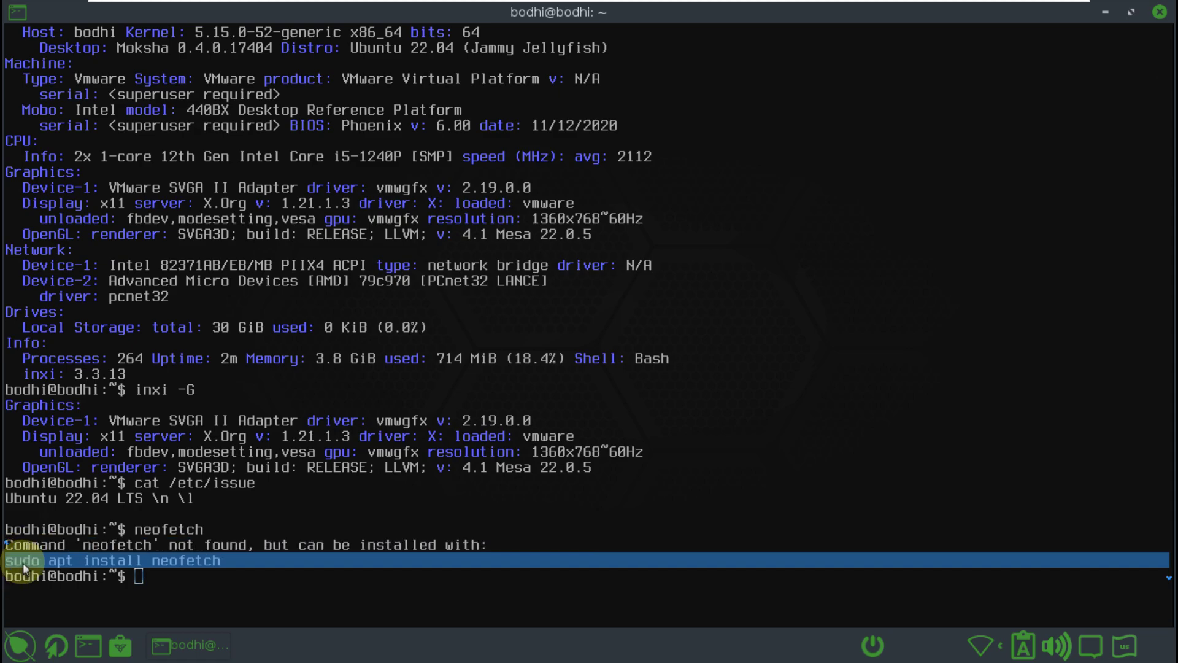
{"action": "right_click", "coordinate": [35, 555]}
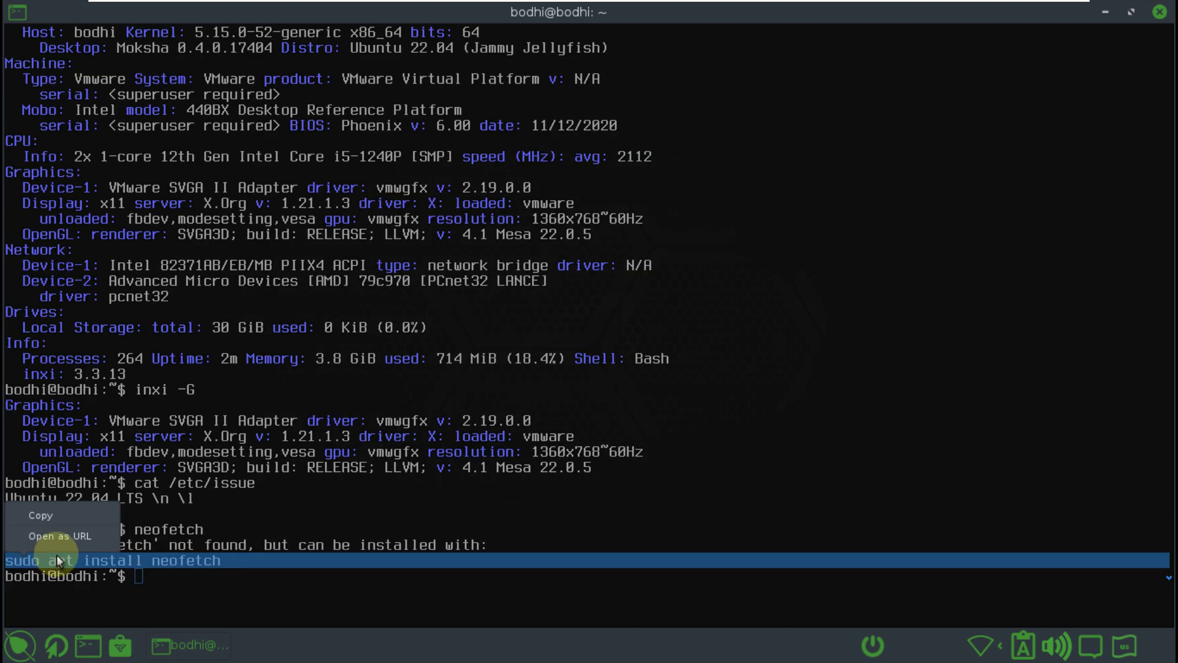
{"action": "left_click", "coordinate": [50, 514]}
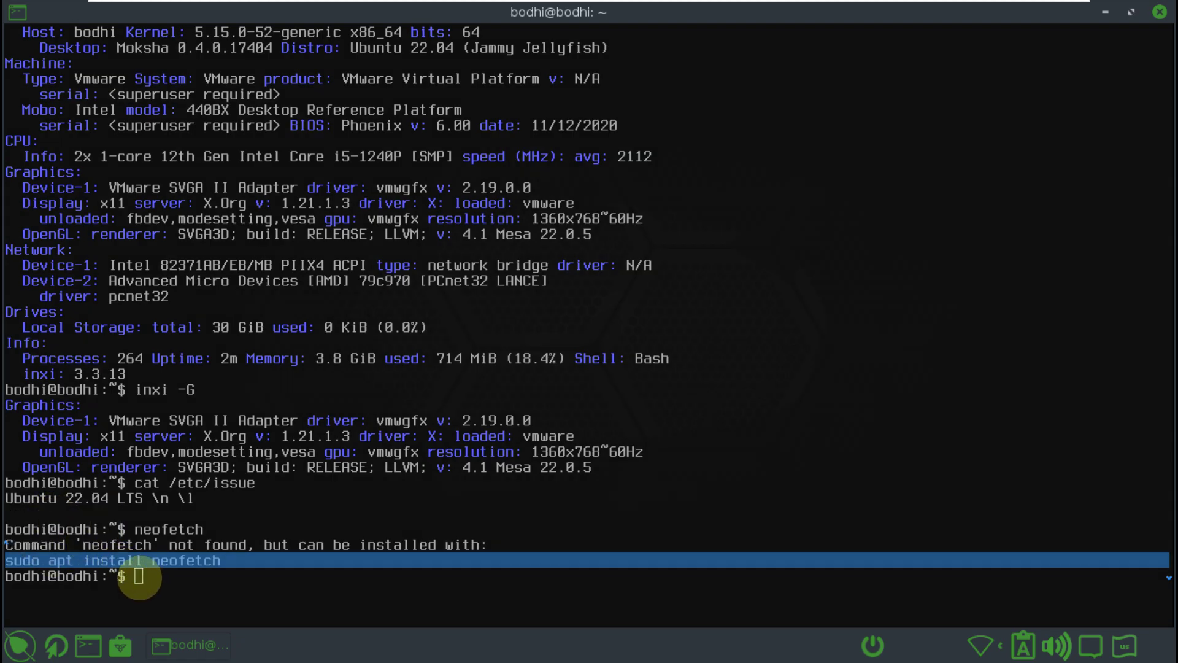
{"action": "right_click", "coordinate": [140, 579]}
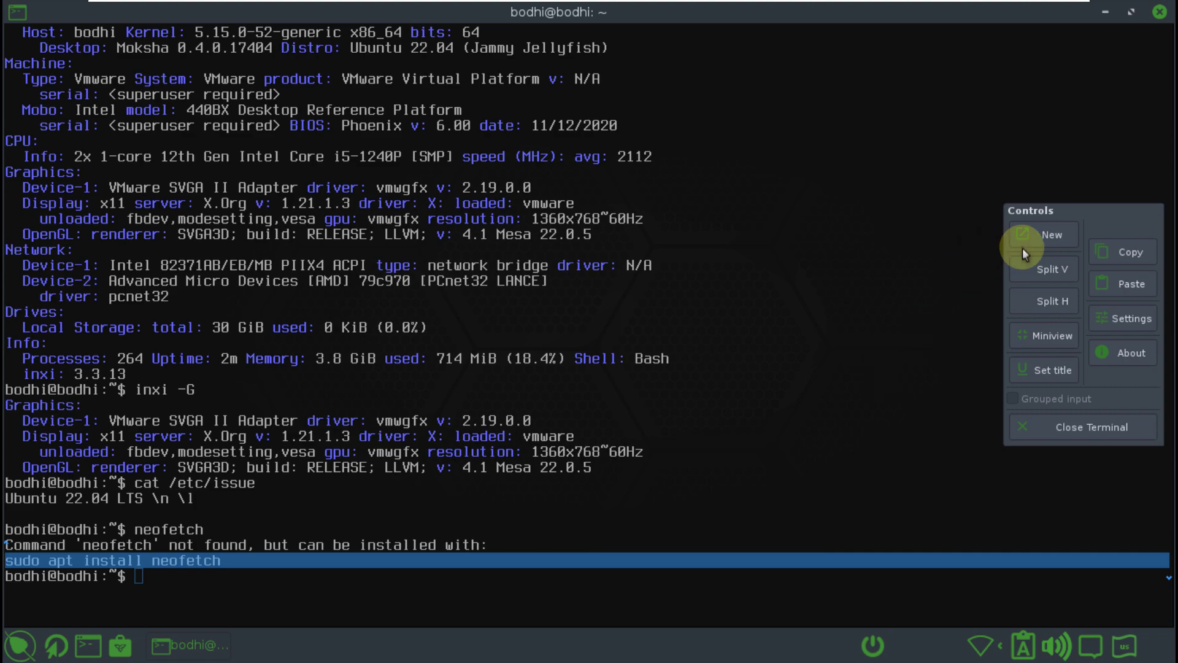
{"action": "left_click", "coordinate": [1117, 352]}
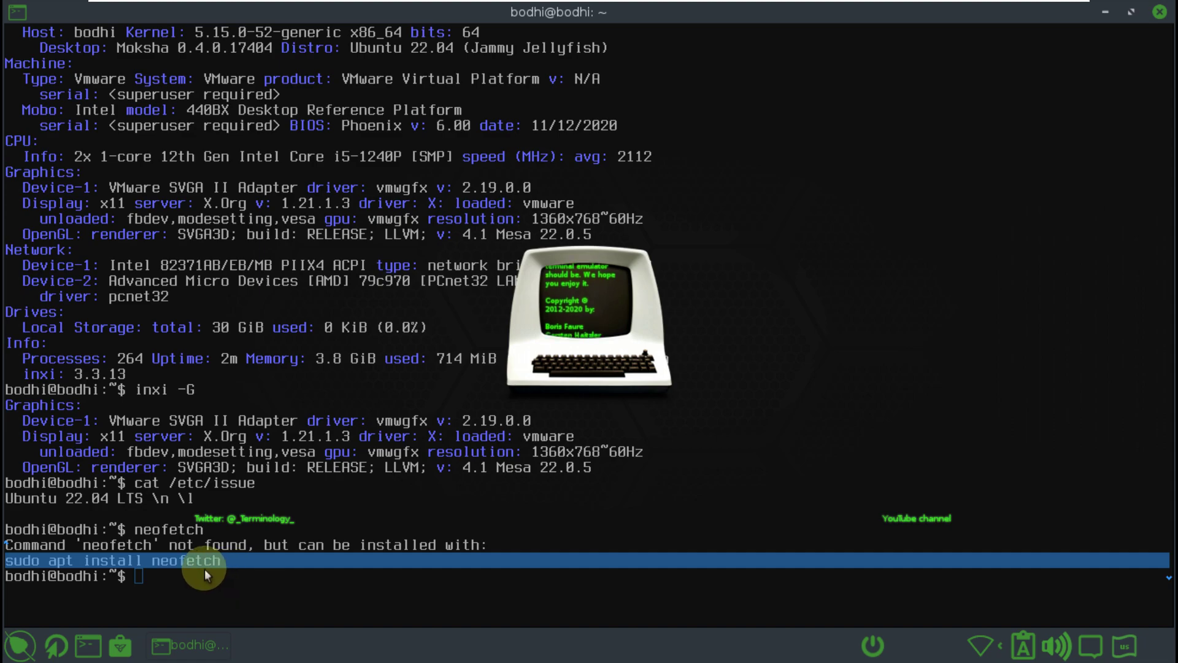
{"action": "right_click", "coordinate": [160, 577]}
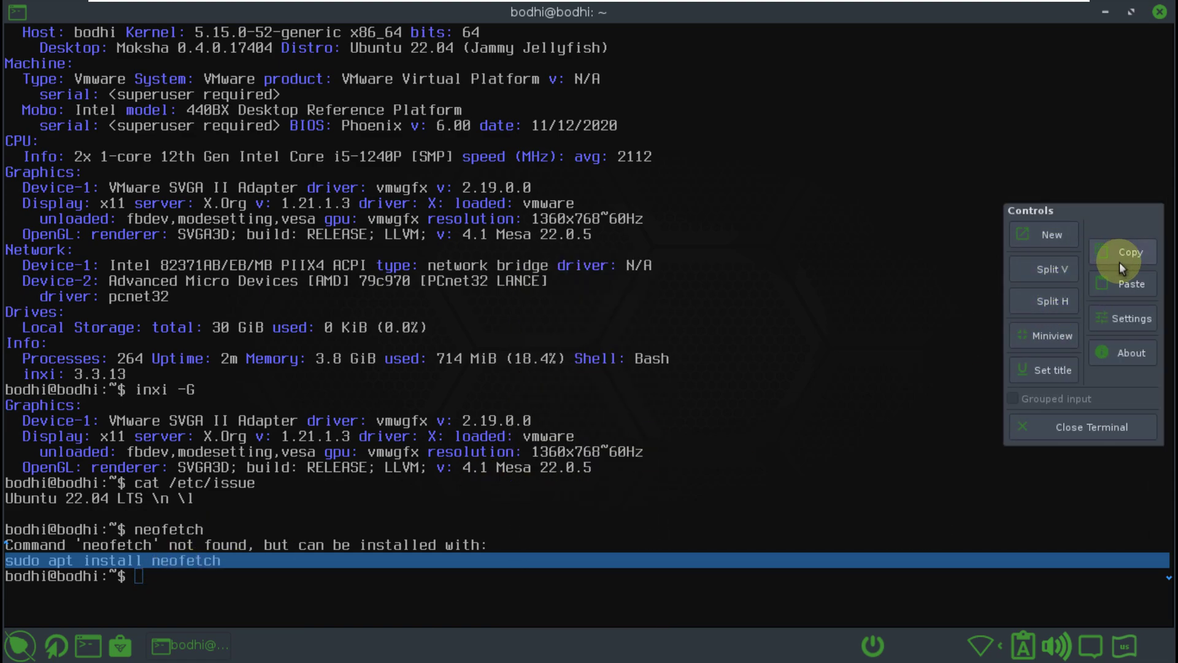
{"action": "left_click", "coordinate": [1121, 286]}
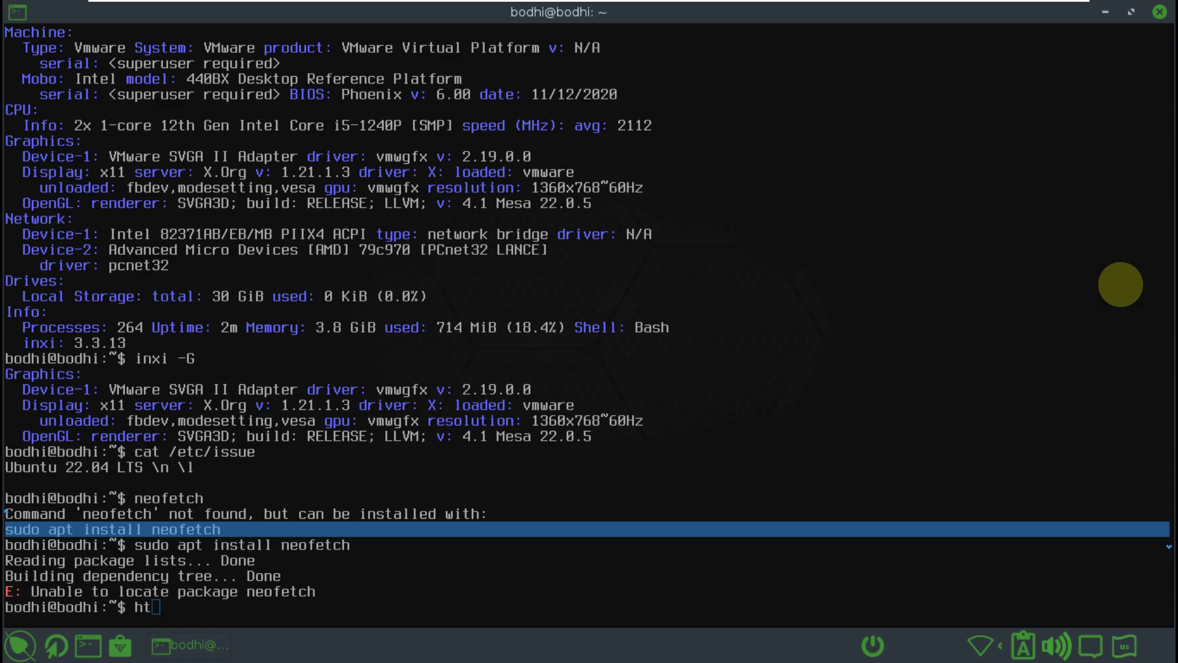
- Run htop in the terminal and end the session with the exit command
{"action": "key", "text": "Return"}
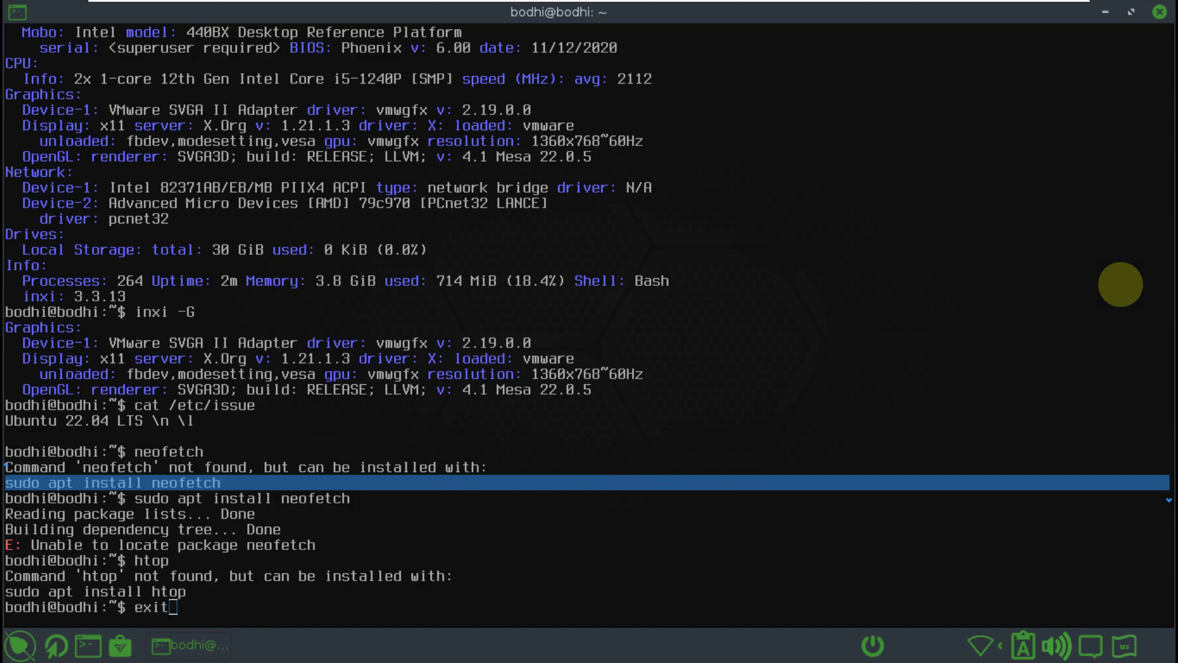
{"action": "key", "text": "Return"}
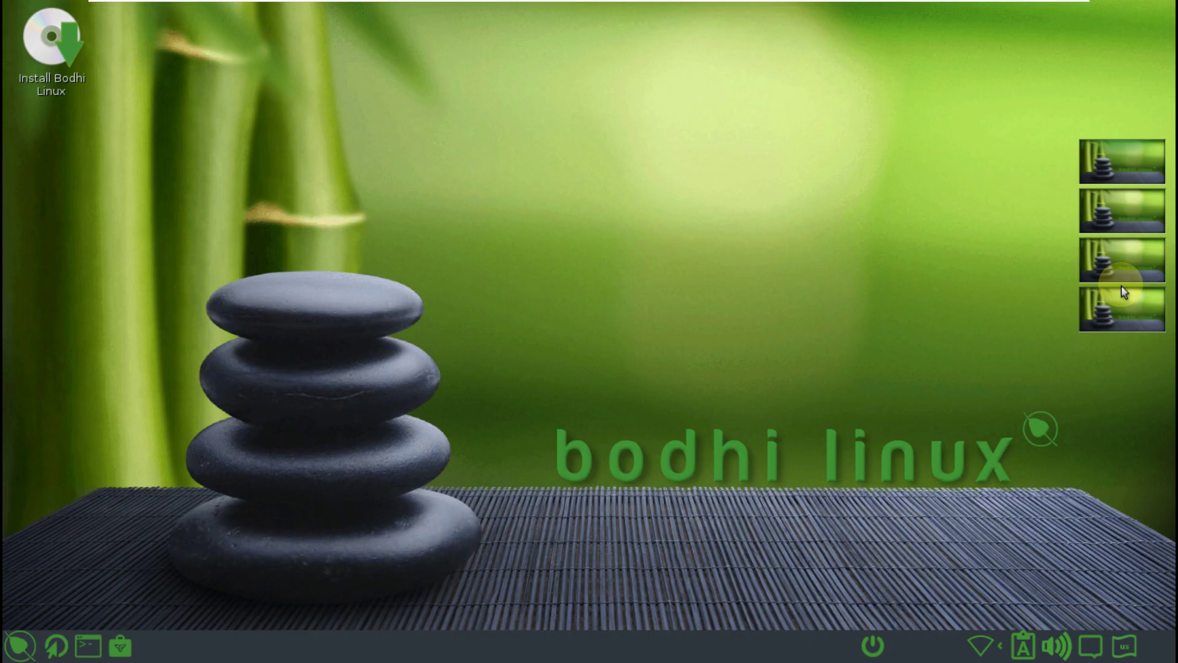
{"action": "right_click", "coordinate": [585, 208]}
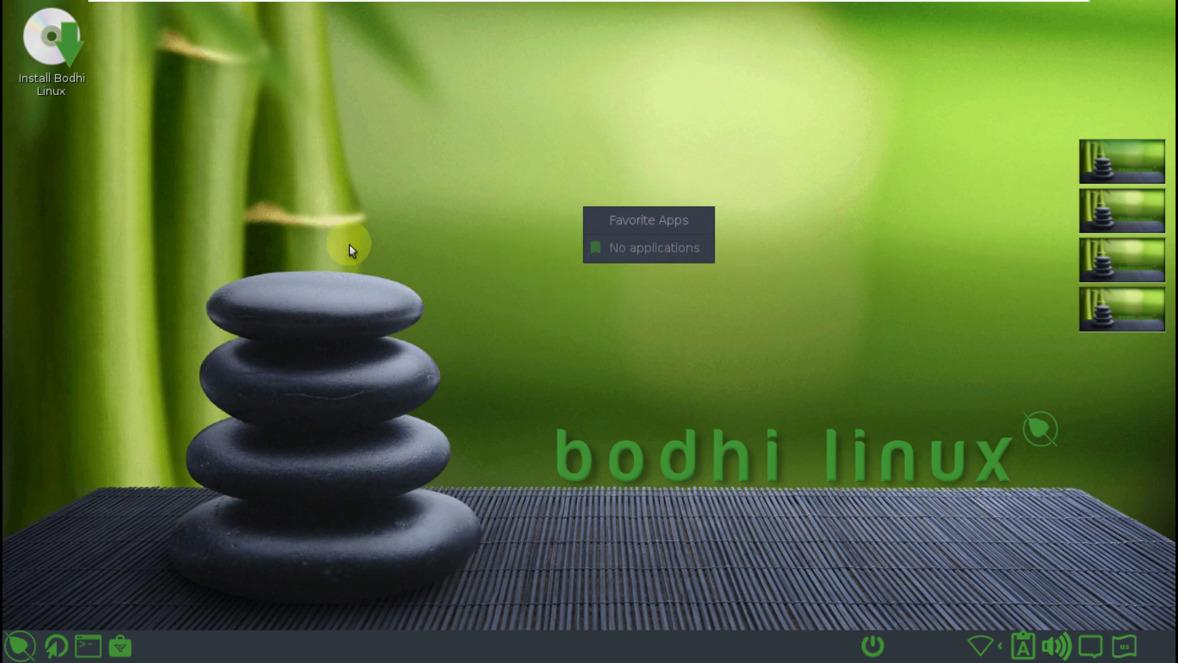
{"action": "left_click", "coordinate": [332, 240]}
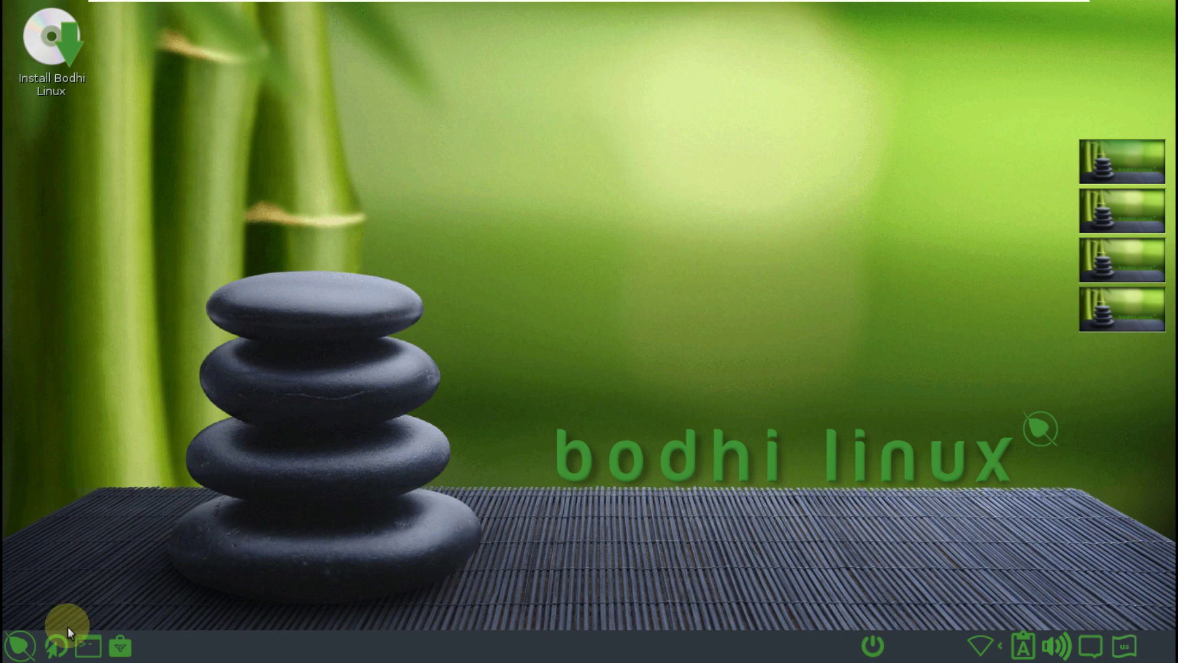
- Look through the installed application categories and launch Thunar File Manager from the System Tools category
{"action": "left_click", "coordinate": [29, 649]}
{"action": "mouse_move", "coordinate": [131, 463]}
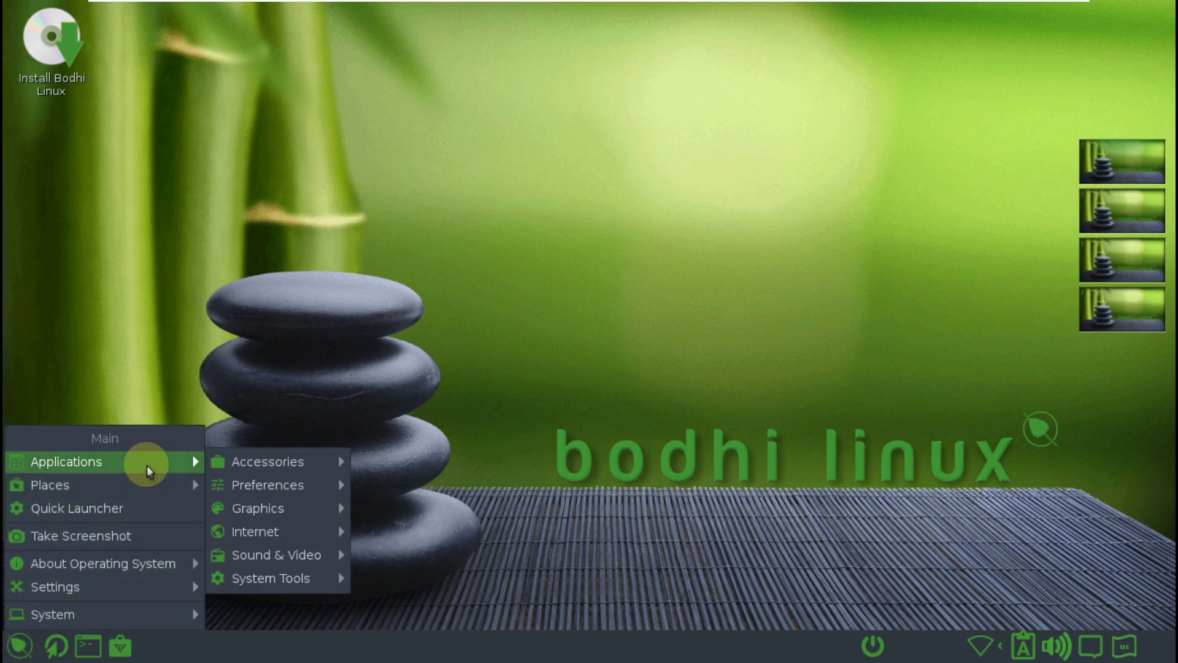
{"action": "mouse_move", "coordinate": [261, 488]}
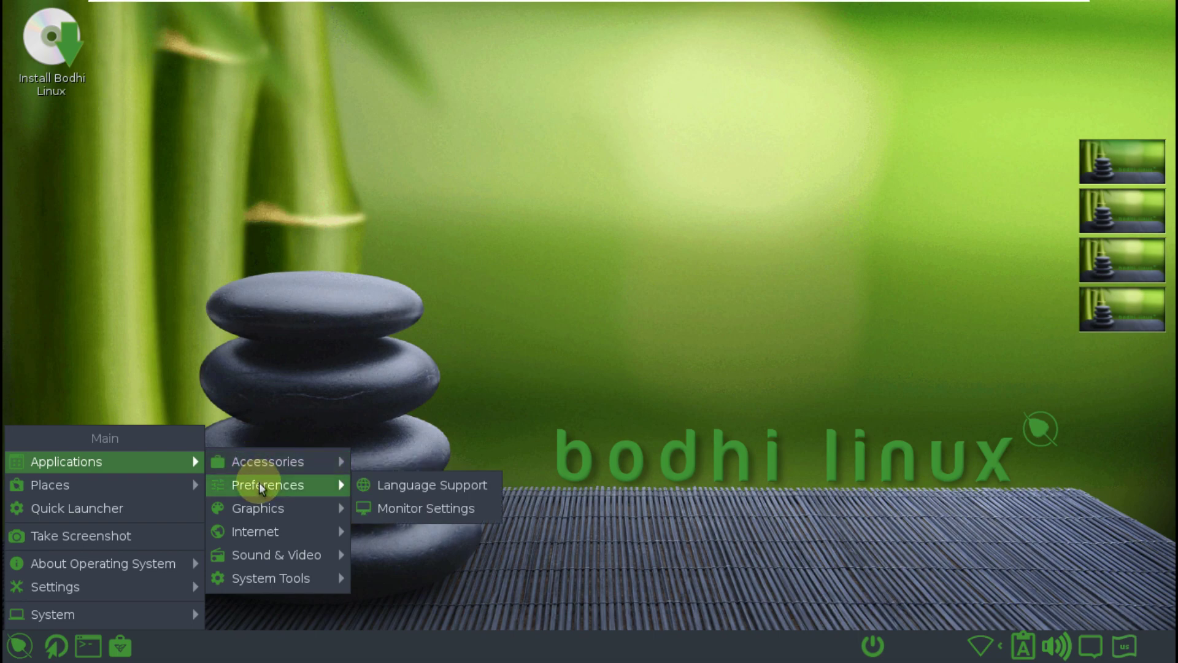
{"action": "mouse_move", "coordinate": [265, 509]}
{"action": "mouse_move", "coordinate": [284, 540]}
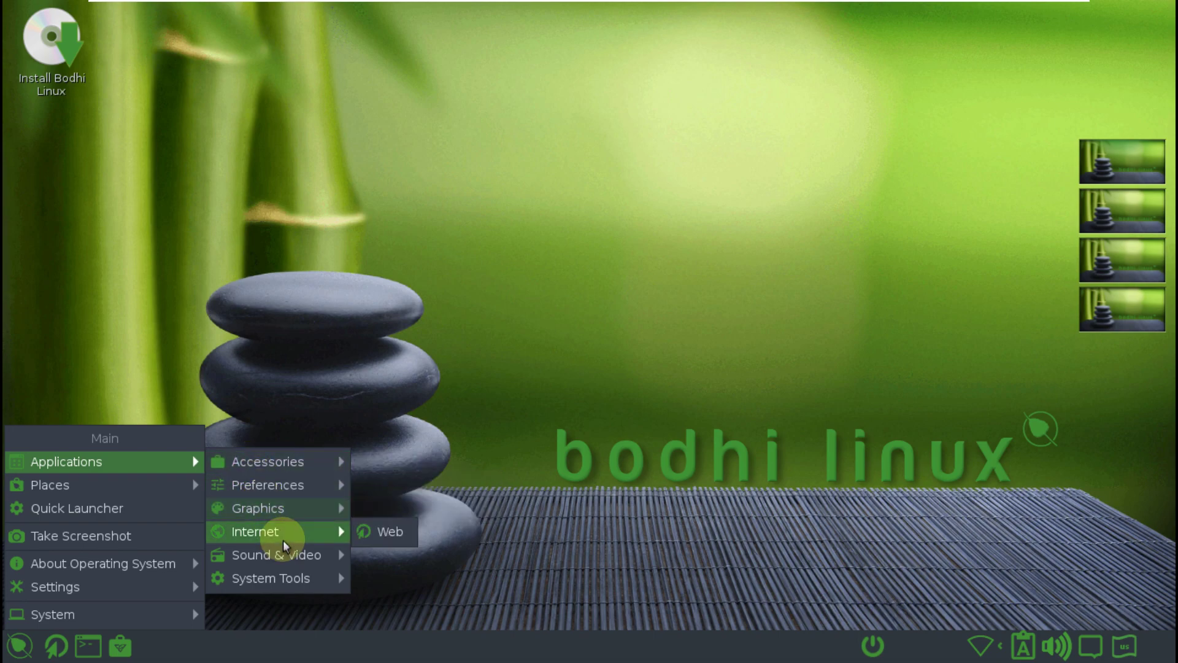
{"action": "mouse_move", "coordinate": [281, 575]}
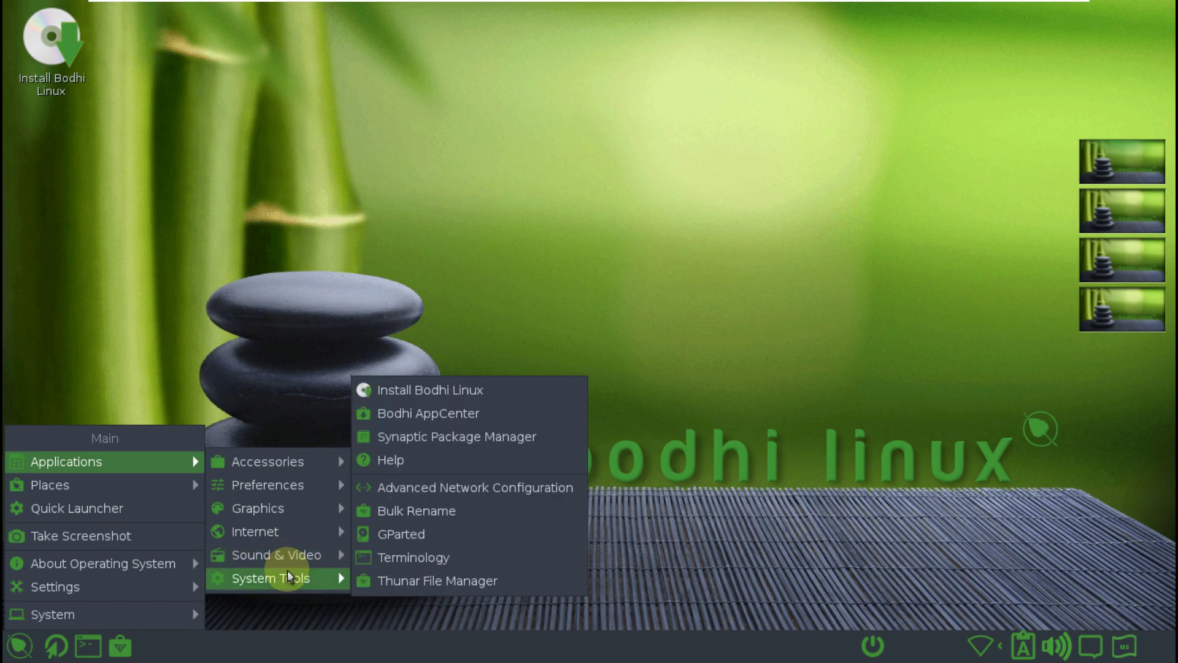
{"action": "left_click", "coordinate": [423, 580]}
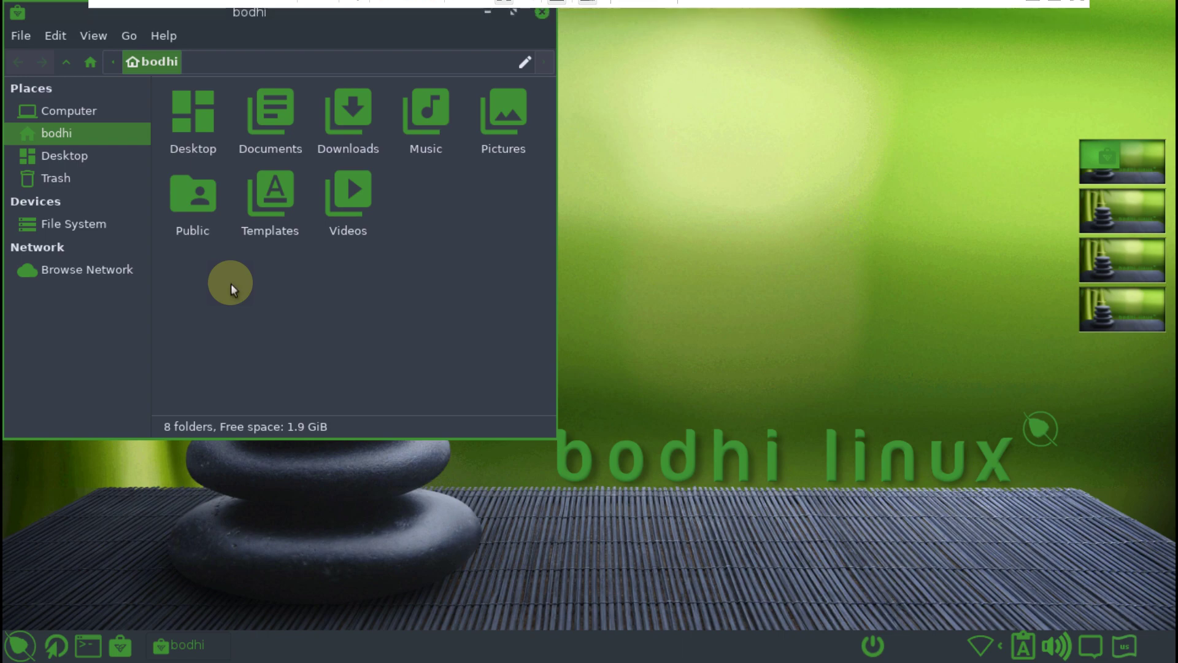
- Check the version number in Thunar's About information, then close the information and the file manager
{"action": "left_click", "coordinate": [164, 35]}
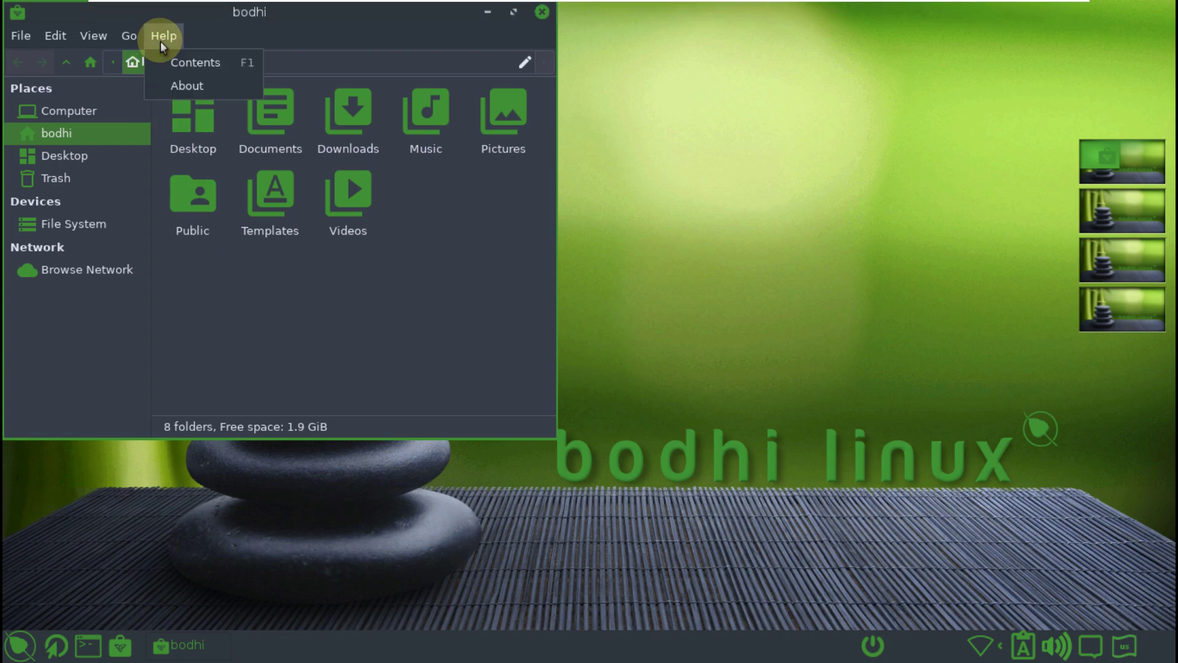
{"action": "left_click", "coordinate": [181, 86]}
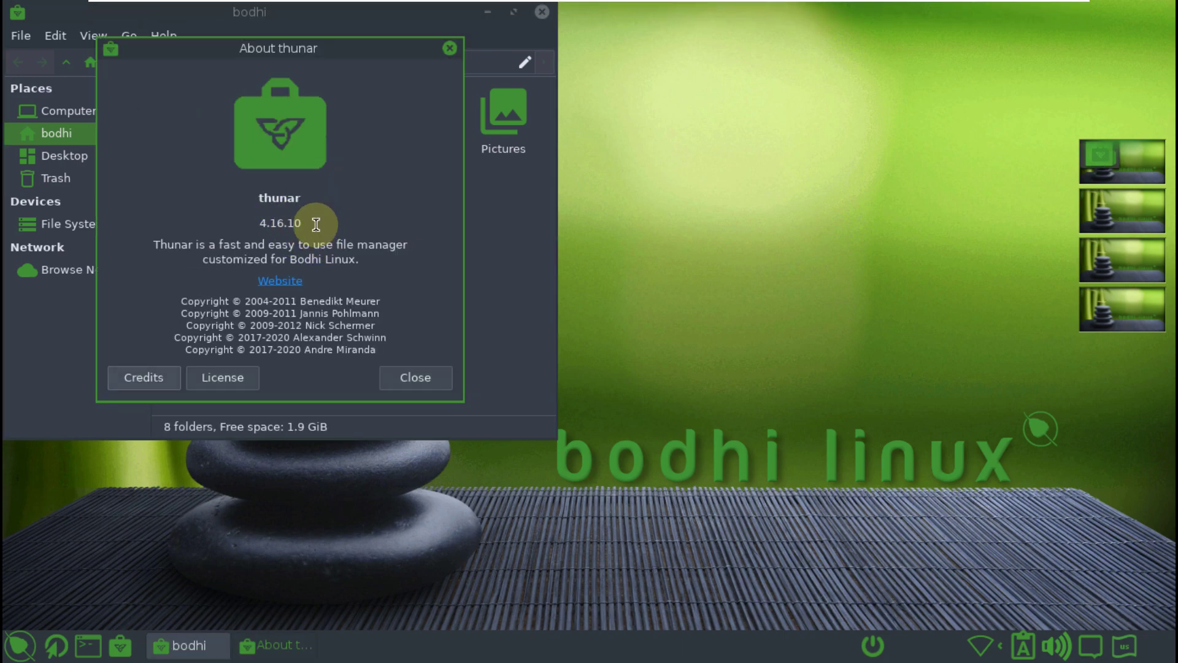
{"action": "left_click_drag", "start_coordinate": [308, 224], "coordinate": [223, 232]}
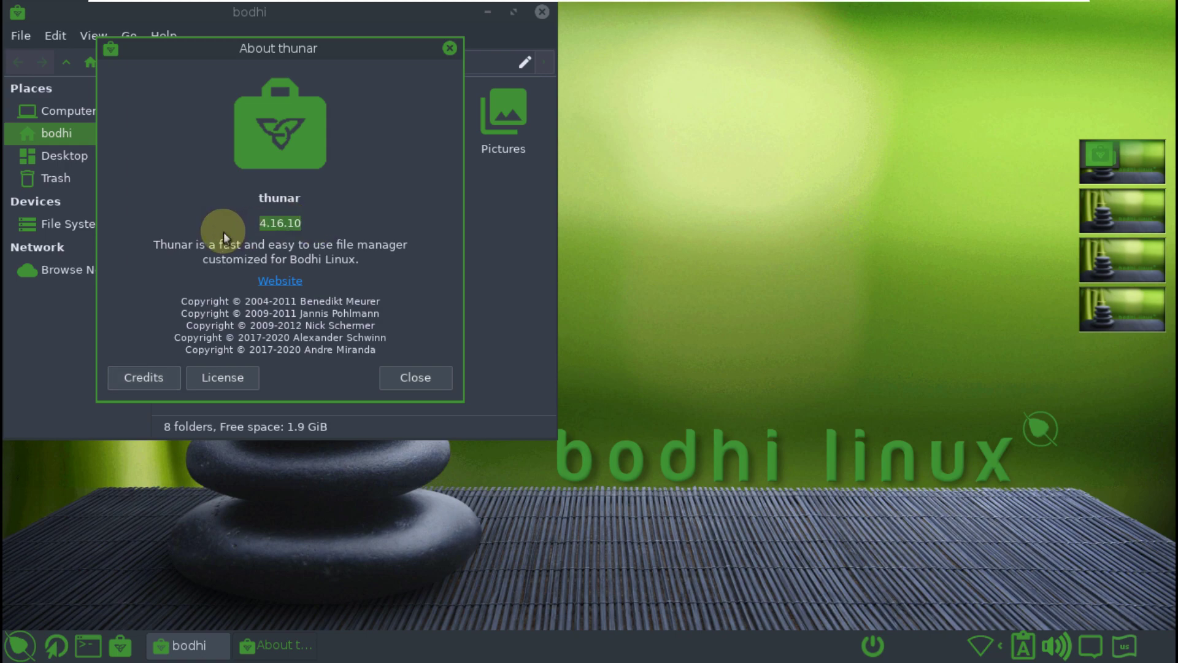
{"action": "left_click", "coordinate": [425, 380]}
{"action": "left_click", "coordinate": [546, 13]}
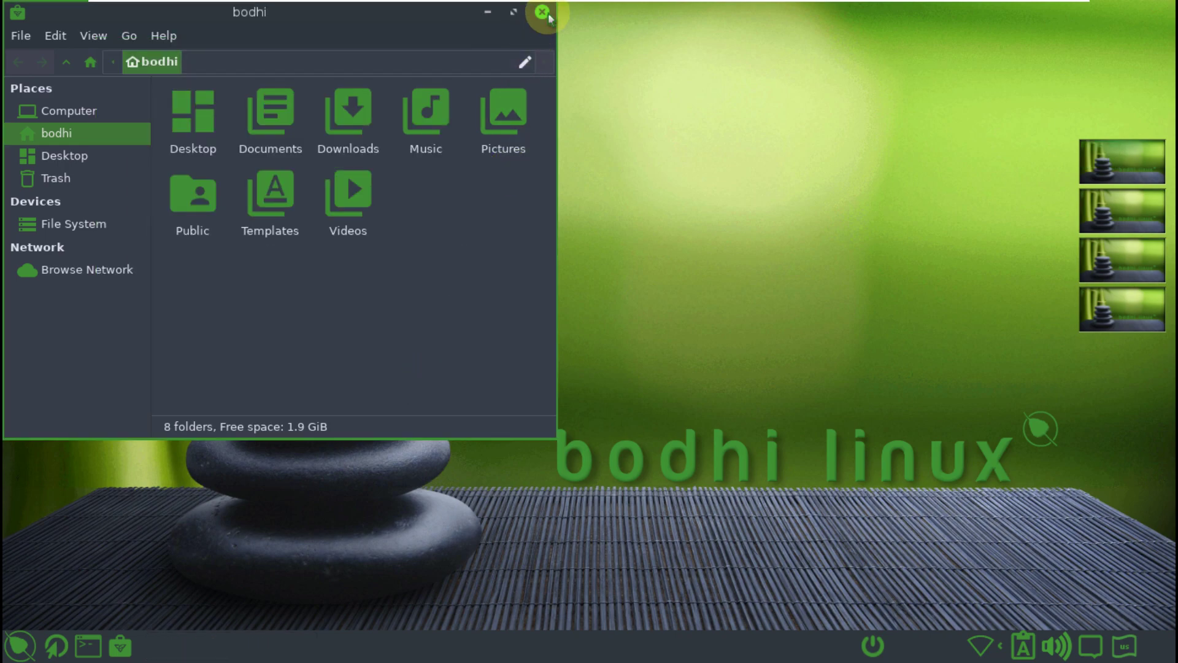
{"action": "right_click", "coordinate": [502, 126]}
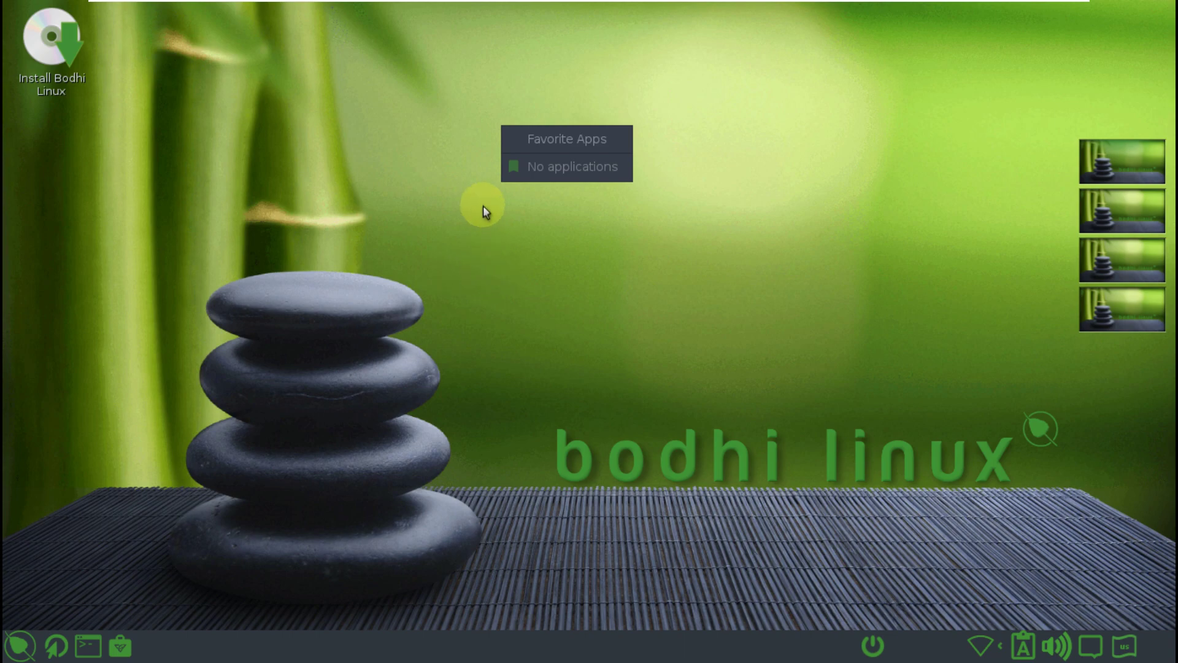
{"action": "left_click", "coordinate": [161, 503]}
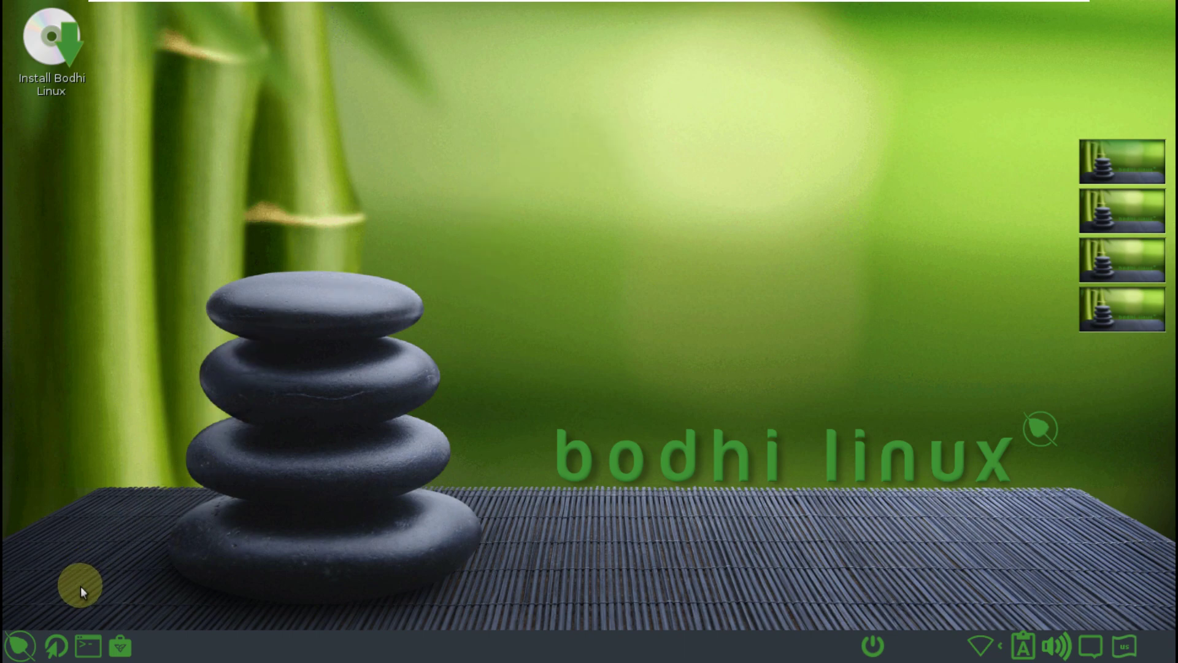
- Launch Synaptic Package Manager from the System Tools category and dismiss its Quick Introduction
{"action": "left_click", "coordinate": [27, 649]}
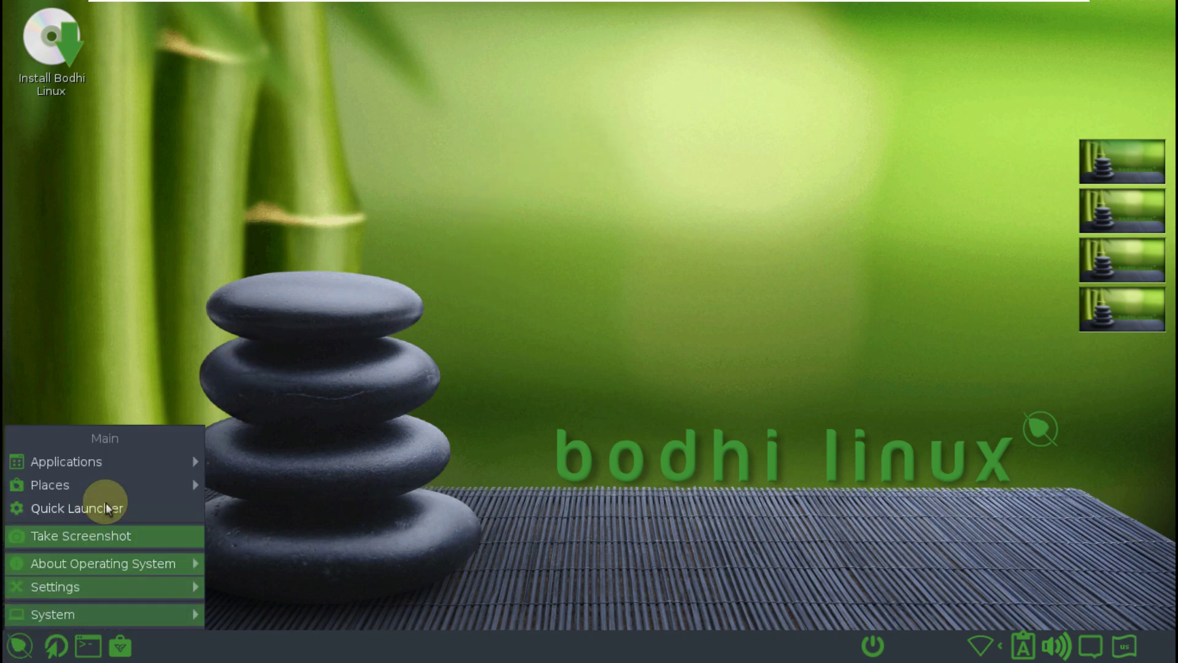
{"action": "mouse_move", "coordinate": [241, 466]}
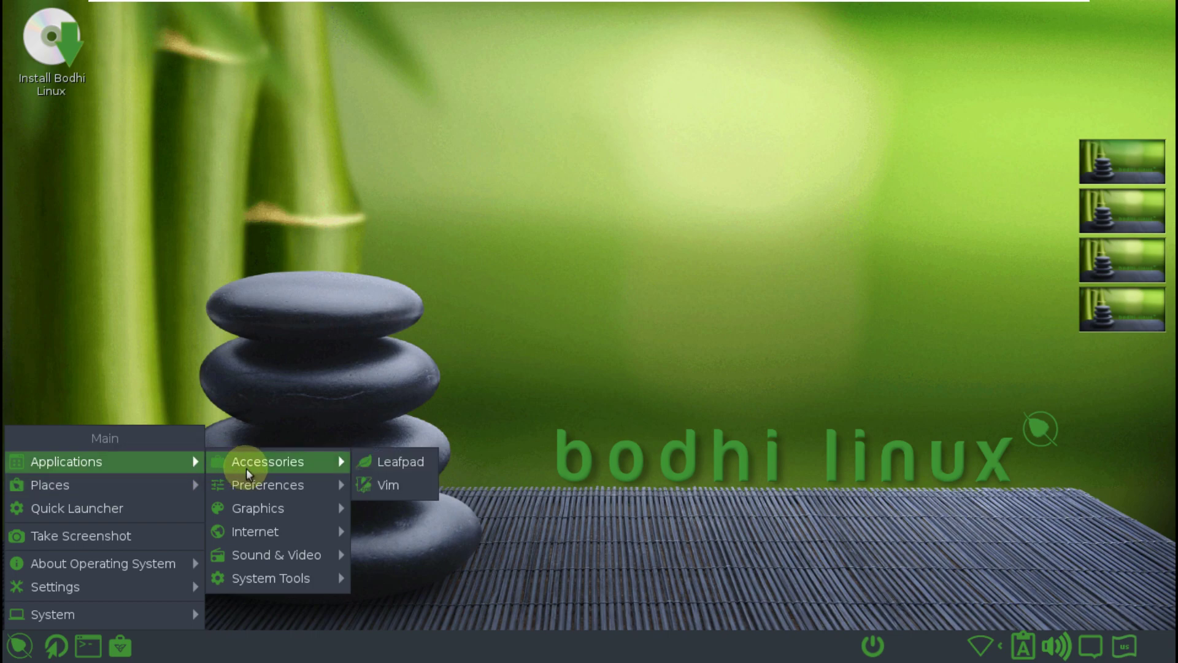
{"action": "mouse_move", "coordinate": [284, 578]}
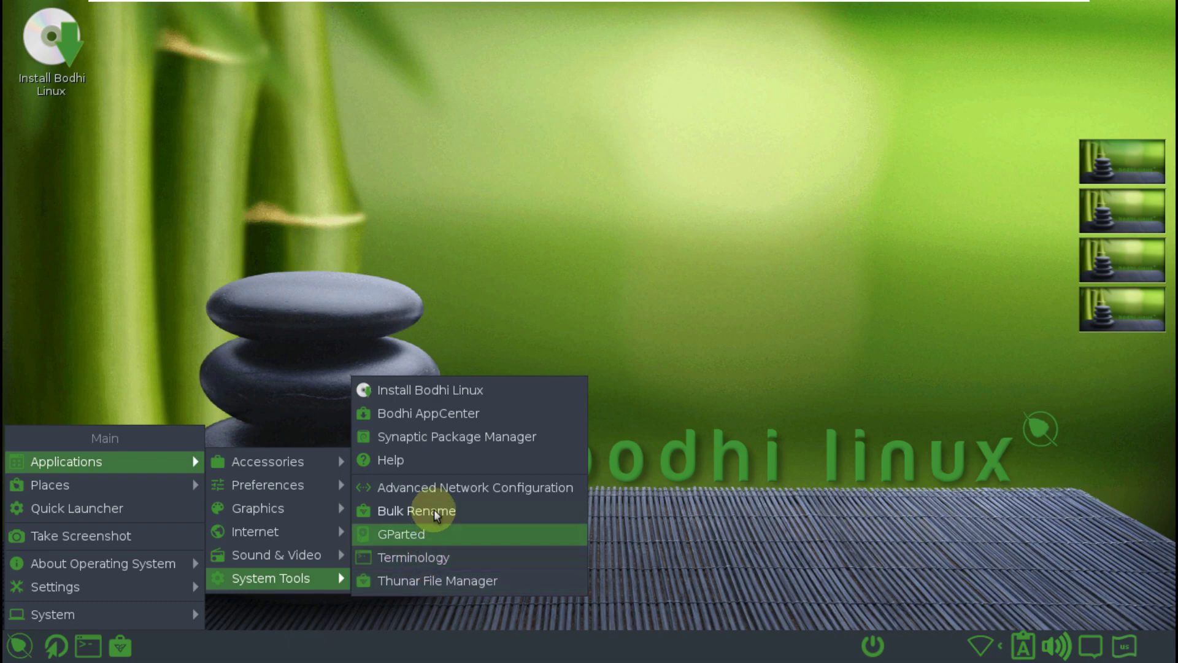
{"action": "left_click", "coordinate": [459, 441]}
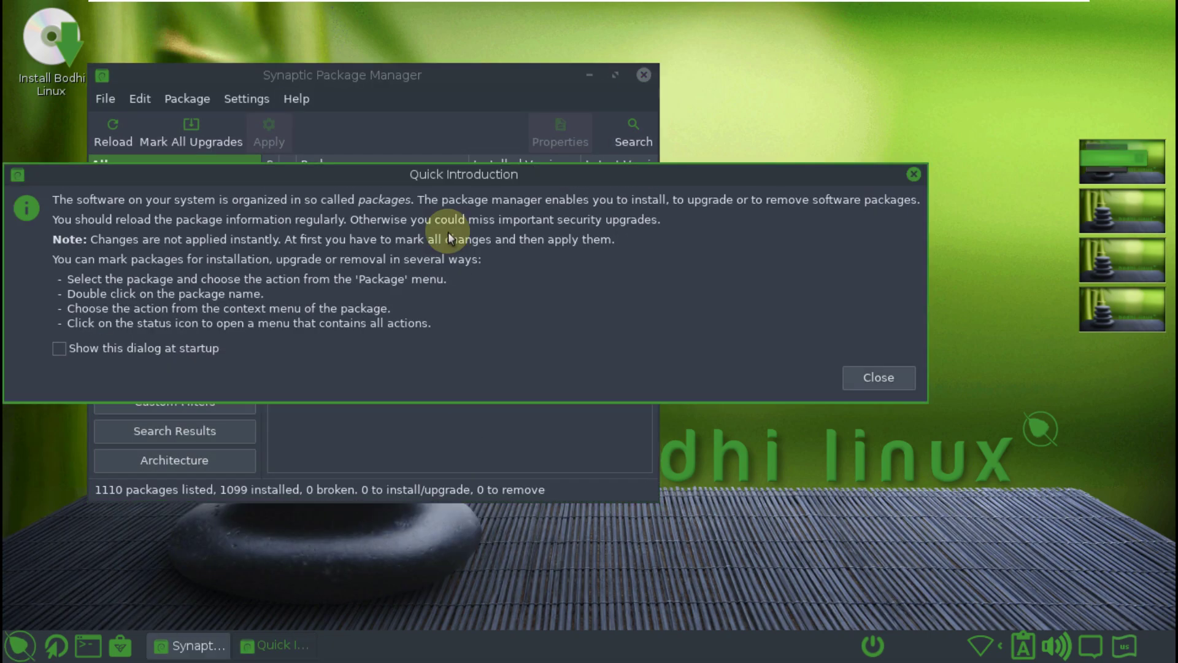
{"action": "left_click", "coordinate": [874, 376]}
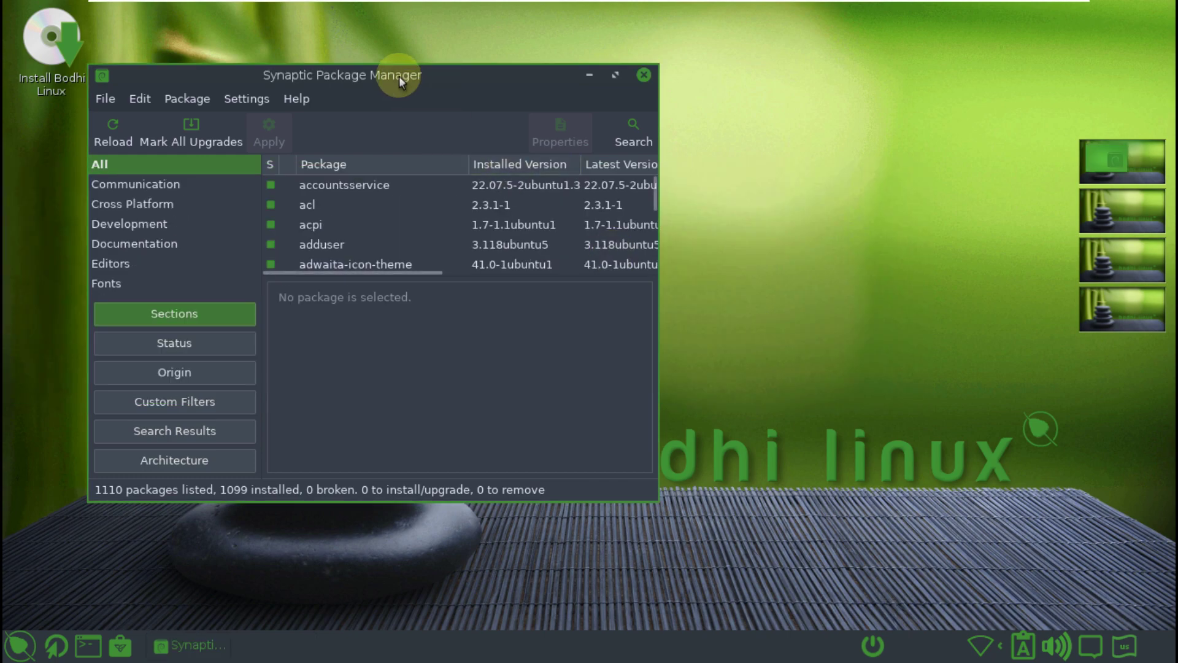
- Move the Synaptic window toward the centre of the desktop, view its About information and close it
{"action": "left_click_drag", "start_coordinate": [399, 75], "coordinate": [694, 164]}
{"action": "left_click", "coordinate": [601, 192]}
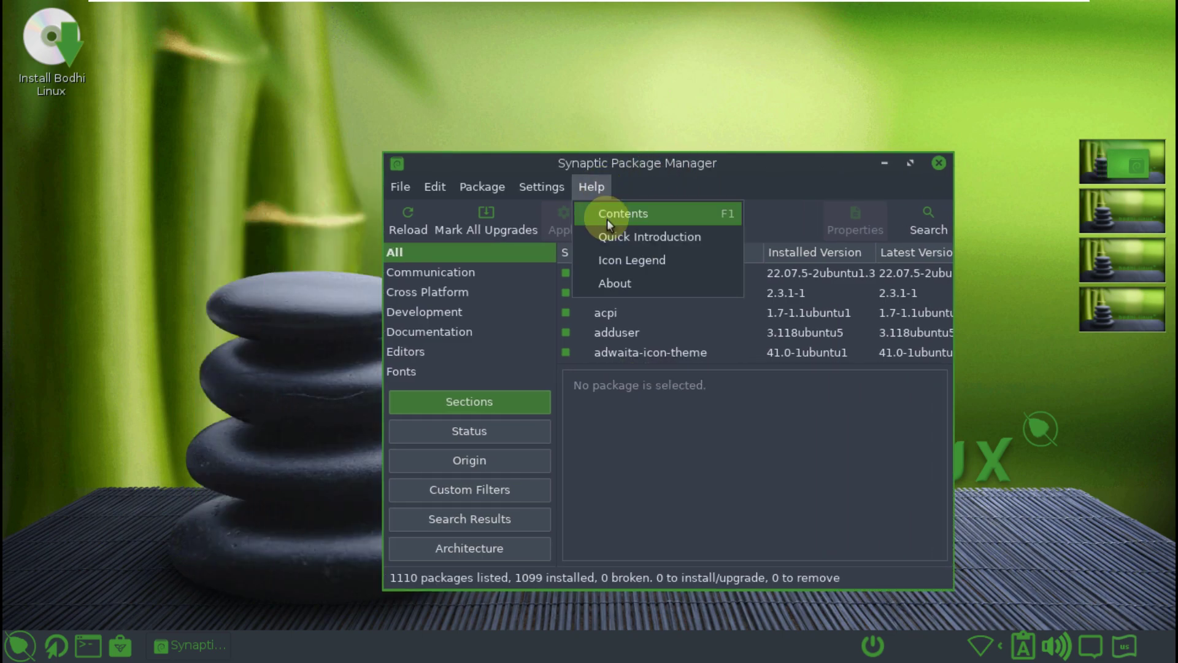
{"action": "left_click", "coordinate": [627, 282]}
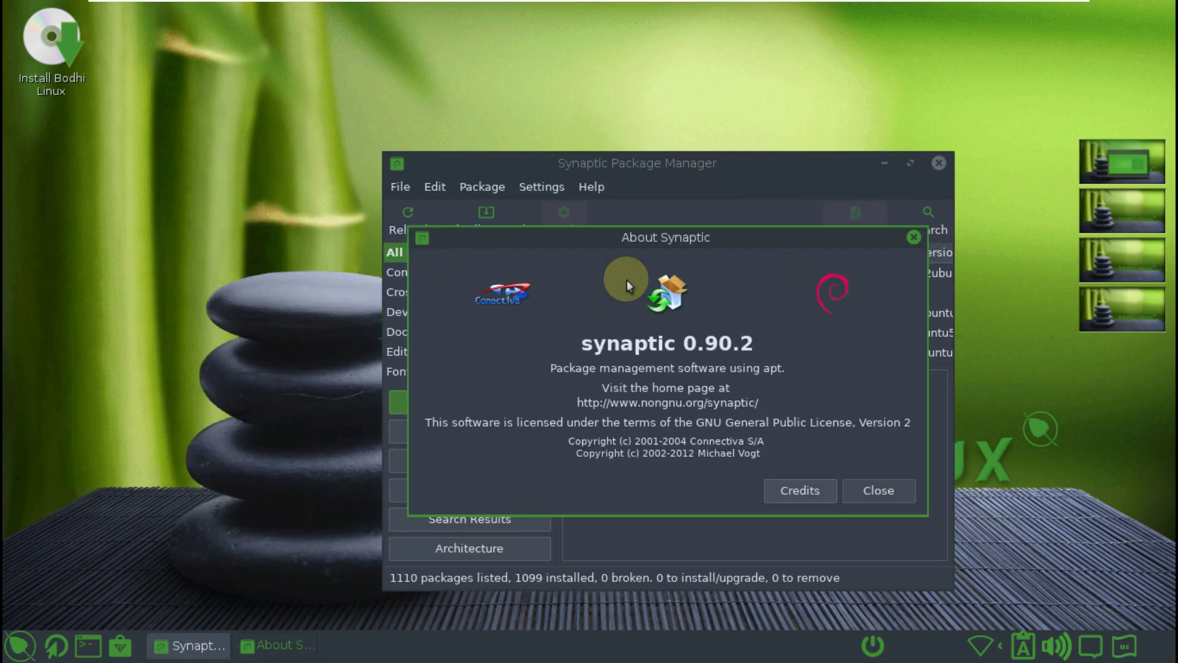
{"action": "left_click", "coordinate": [871, 488]}
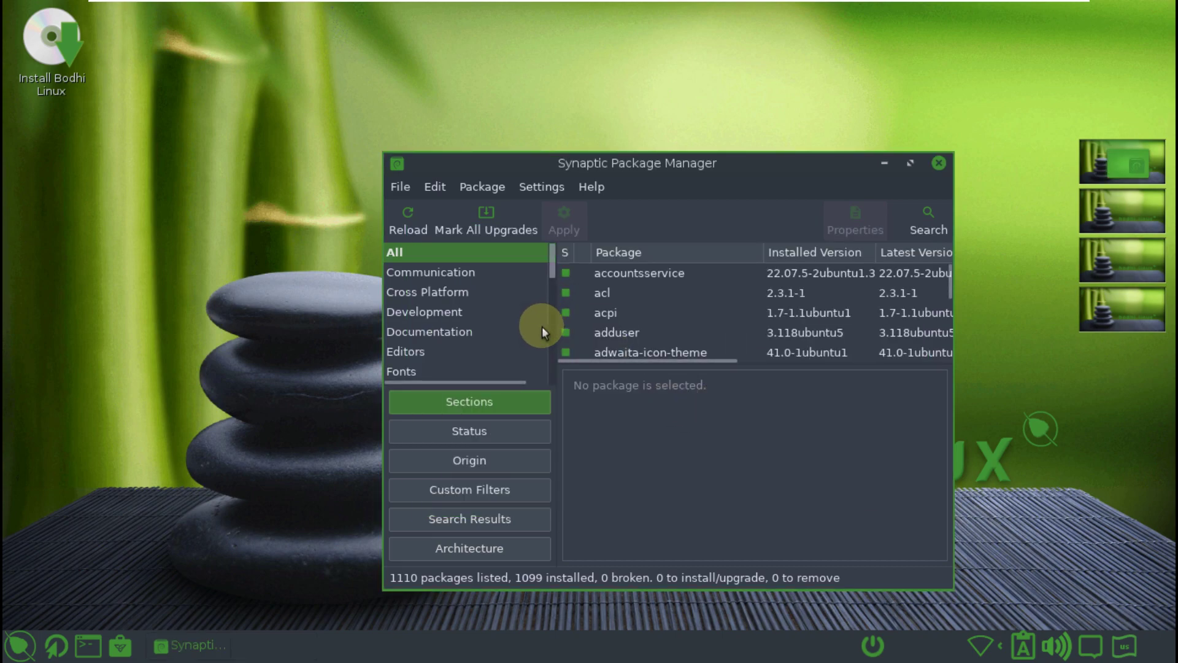
- Browse the list of package sections in Synaptic and reopen its About information
{"action": "left_click_drag", "start_coordinate": [551, 271], "coordinate": [543, 305]}
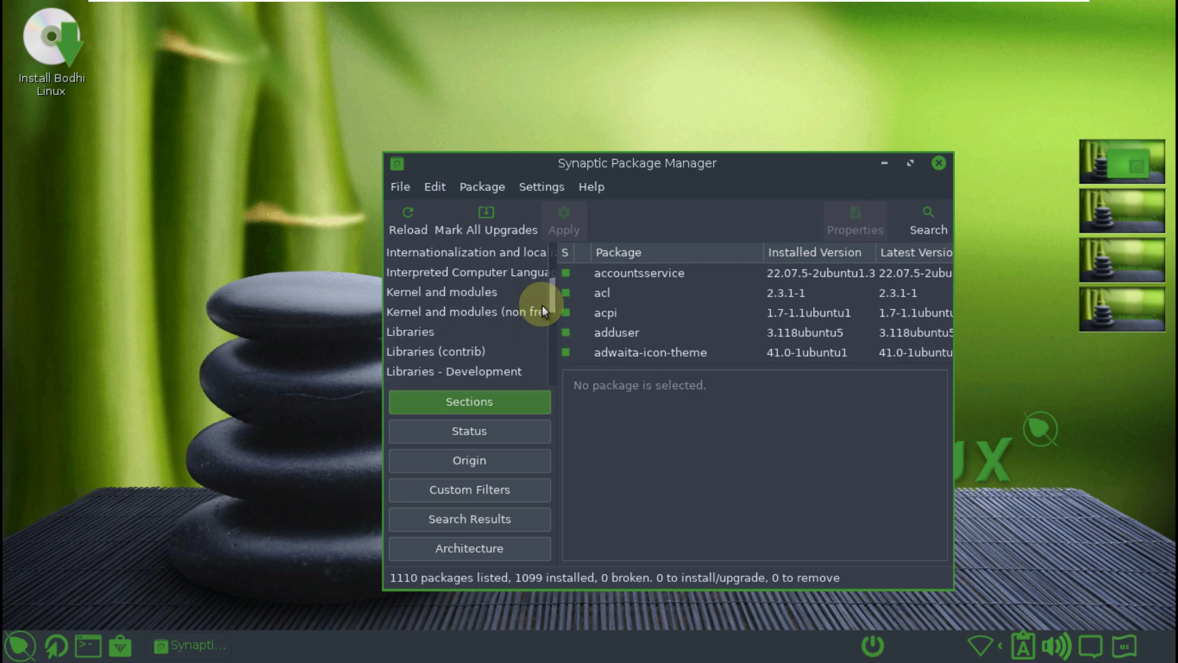
{"action": "mouse_move", "coordinate": [546, 6]}
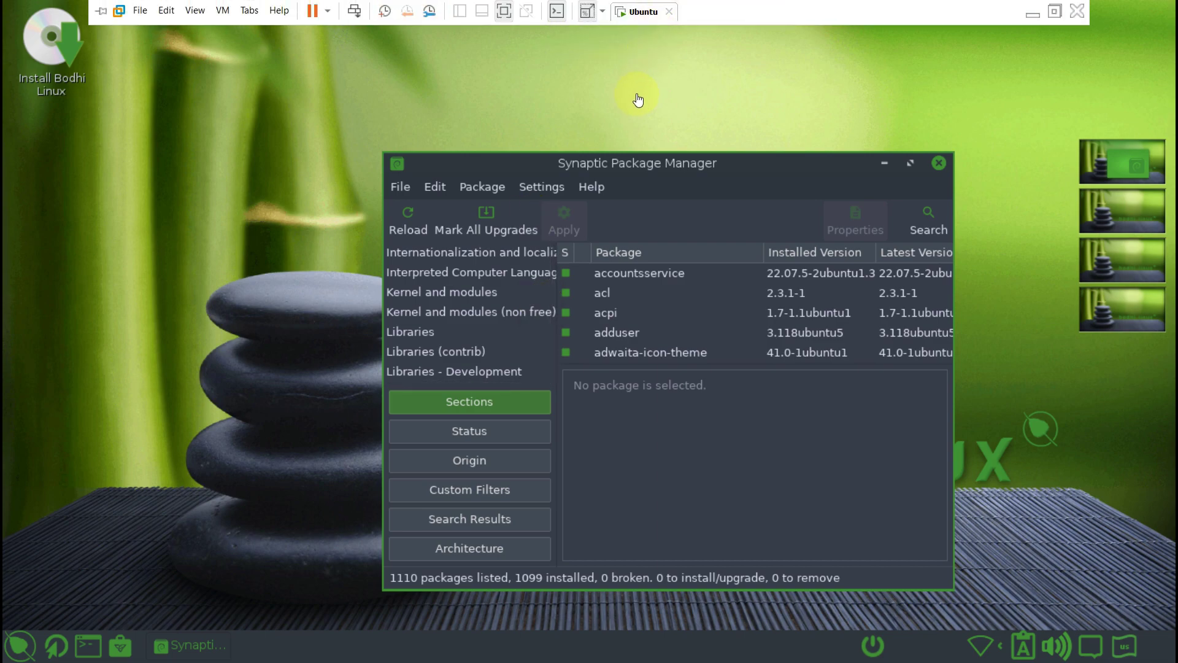
{"action": "mouse_move", "coordinate": [643, 6]}
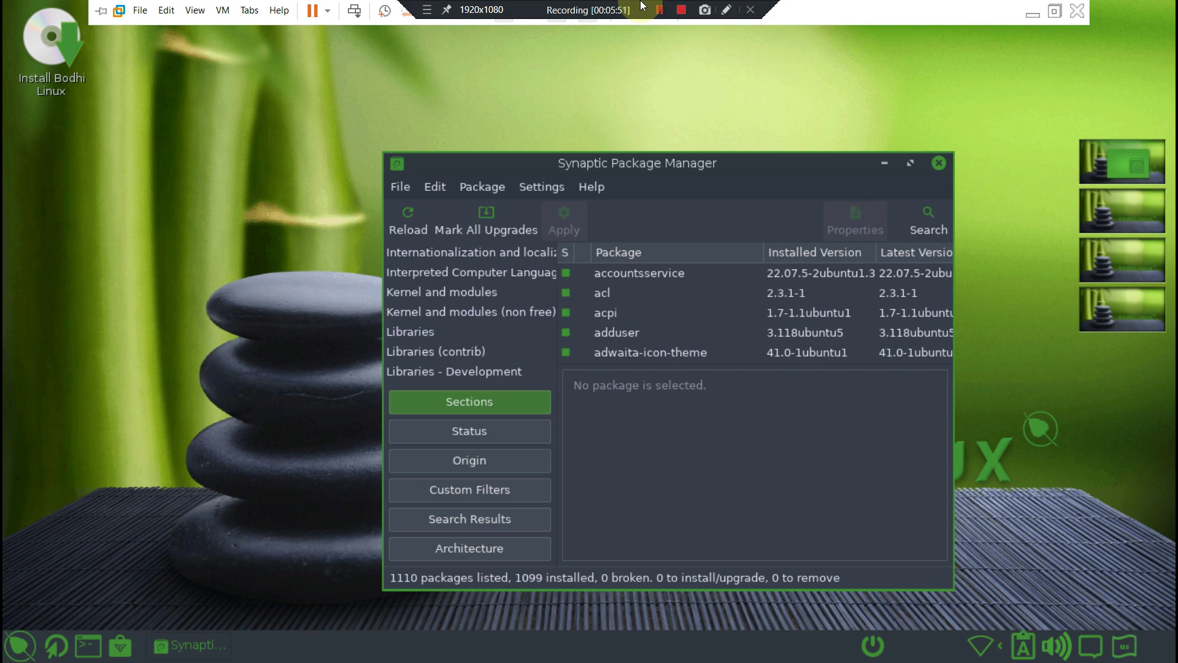
{"action": "left_click", "coordinate": [593, 187]}
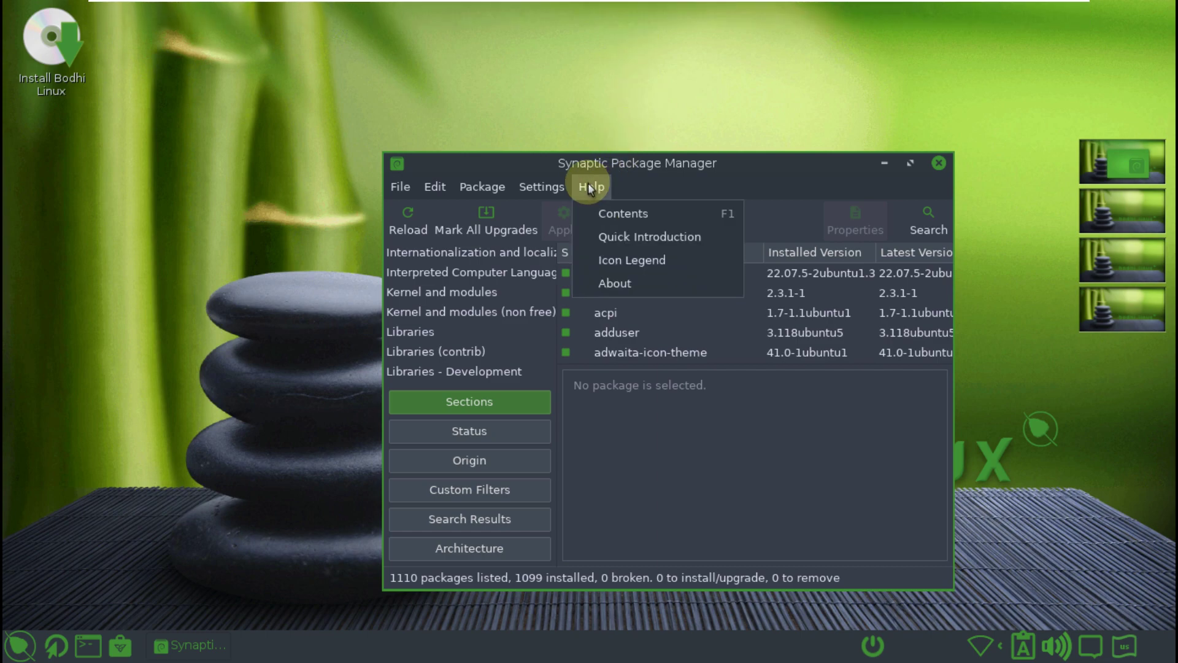
{"action": "left_click", "coordinate": [606, 281]}
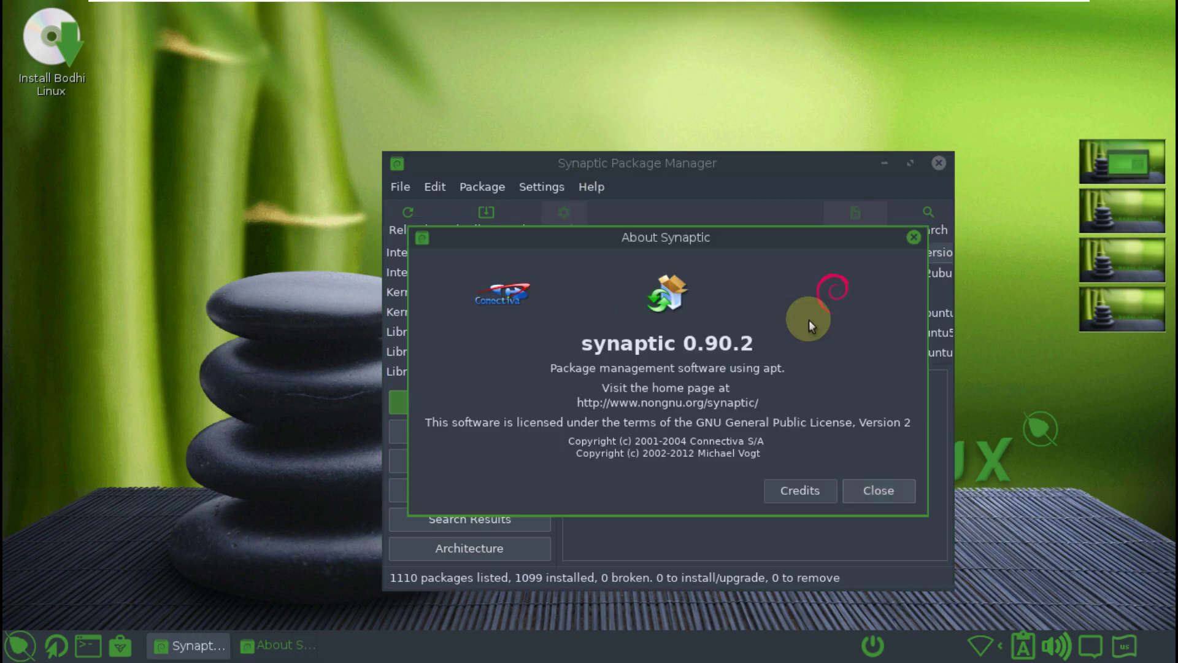
- Close Synaptic's About information, maximize the package manager window and look through the full list of sections
{"action": "left_click", "coordinate": [856, 496]}
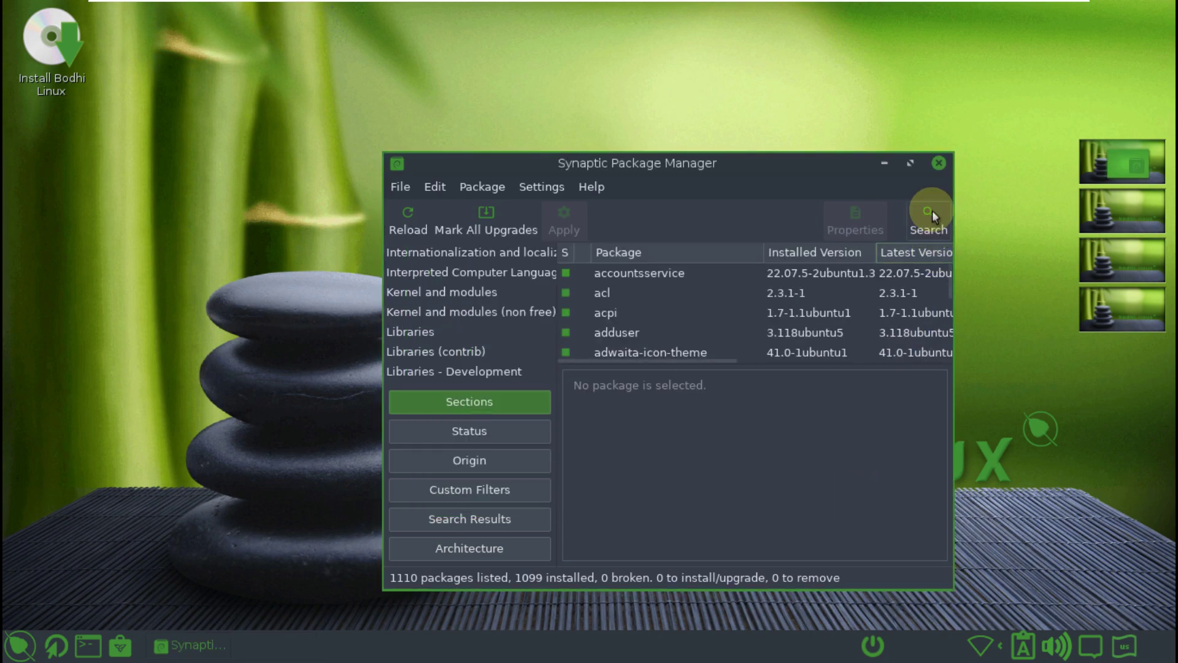
{"action": "left_click", "coordinate": [913, 166]}
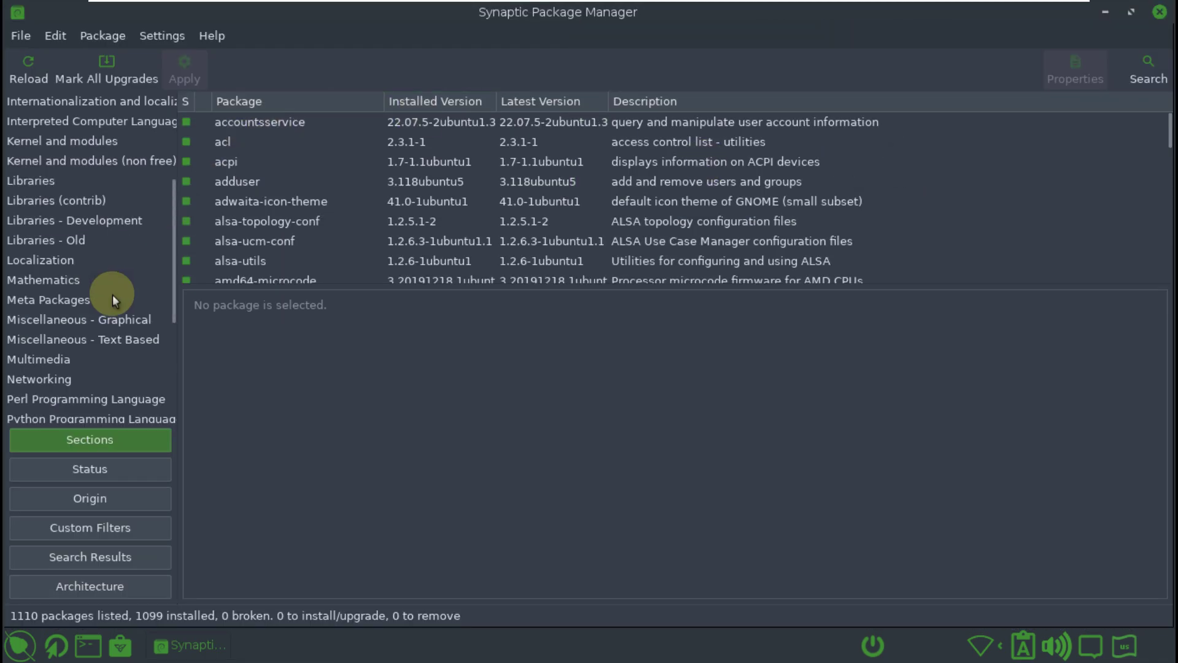
{"action": "scroll", "coordinate": [102, 310], "scroll_direction": "down", "scroll_amount": 5}
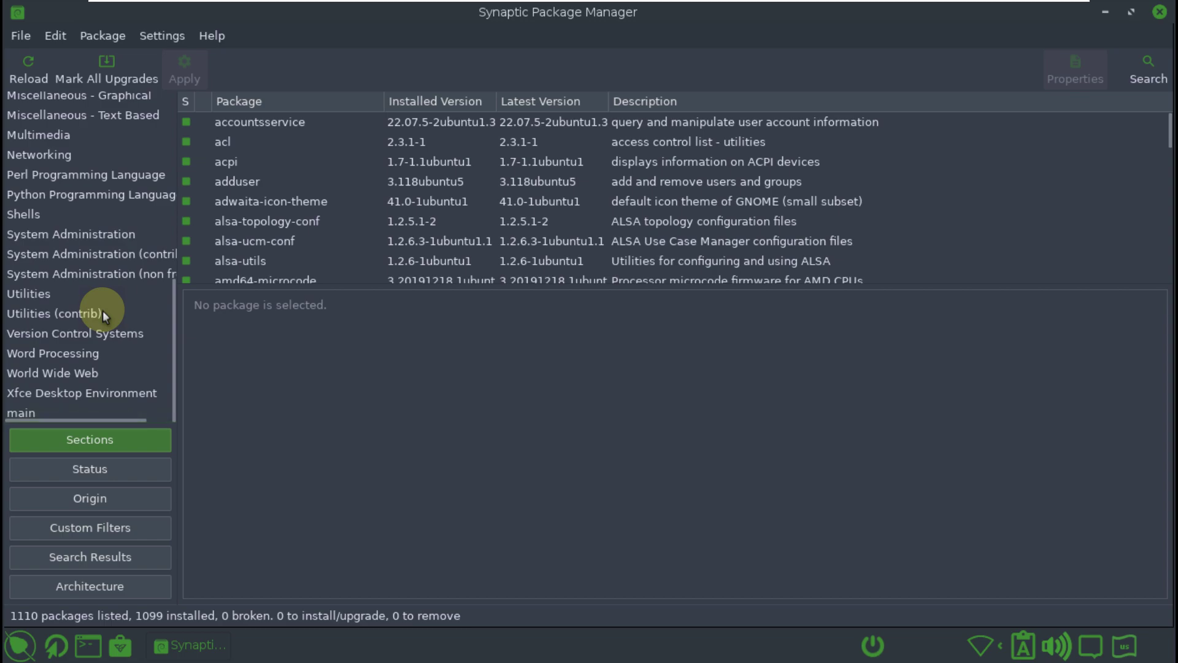
{"action": "scroll", "coordinate": [102, 310], "scroll_direction": "up", "scroll_amount": 5}
{"action": "scroll", "coordinate": [102, 311], "scroll_direction": "up", "scroll_amount": 3}
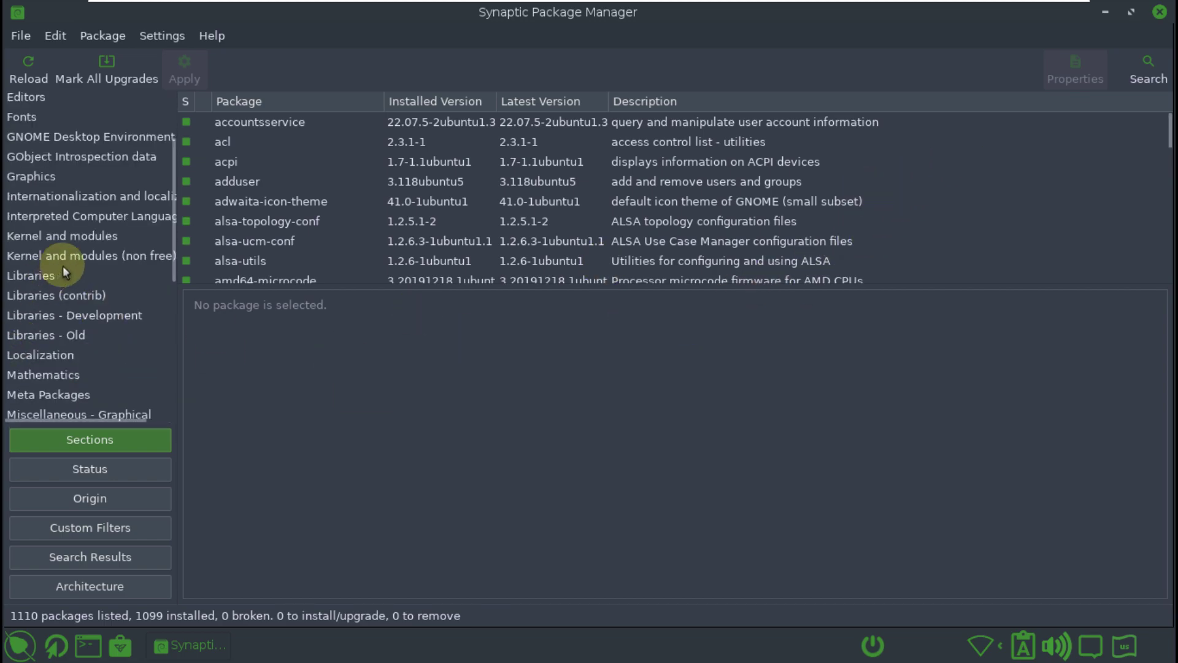
{"action": "scroll", "coordinate": [65, 263], "scroll_direction": "up", "scroll_amount": 2}
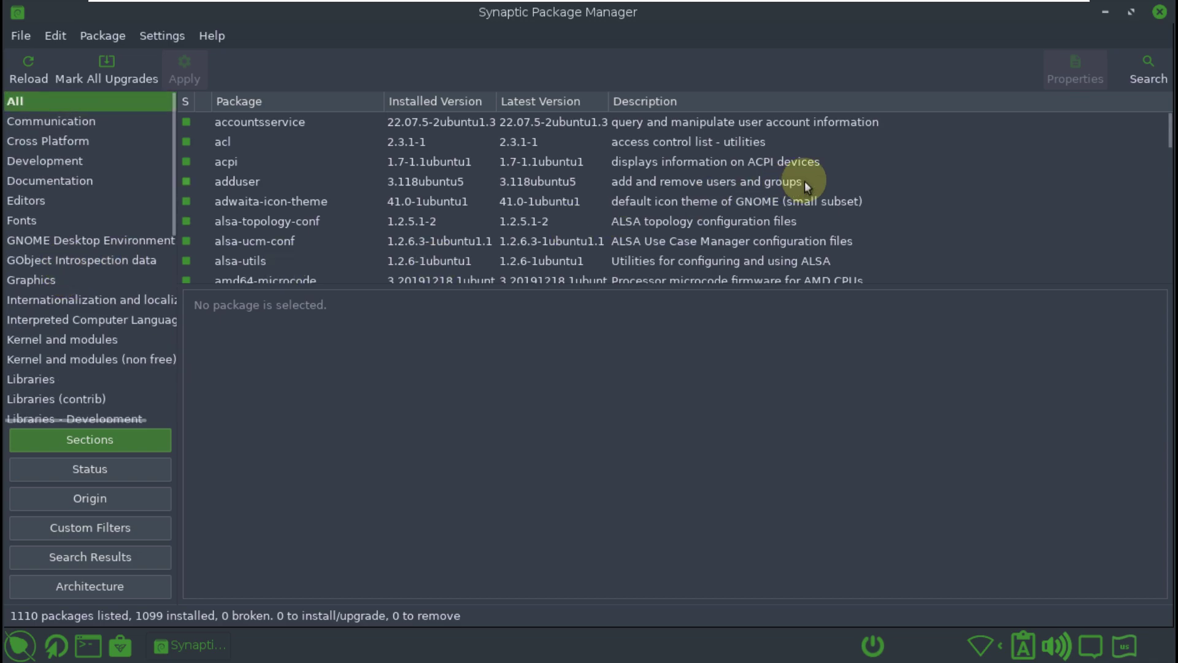
- Browse the complete package list under All to its end, then close Synaptic
{"action": "scroll", "coordinate": [628, 242], "scroll_direction": "down", "scroll_amount": 2}
{"action": "scroll", "coordinate": [628, 242], "scroll_direction": "down", "scroll_amount": 20}
{"action": "scroll", "coordinate": [628, 242], "scroll_direction": "down", "scroll_amount": 20}
{"action": "scroll", "coordinate": [628, 242], "scroll_direction": "down", "scroll_amount": 20}
{"action": "scroll", "coordinate": [628, 242], "scroll_direction": "down", "scroll_amount": 20}
{"action": "scroll", "coordinate": [628, 245], "scroll_direction": "down", "scroll_amount": 20}
{"action": "scroll", "coordinate": [628, 242], "scroll_direction": "down", "scroll_amount": 20}
{"action": "scroll", "coordinate": [628, 244], "scroll_direction": "down", "scroll_amount": 20}
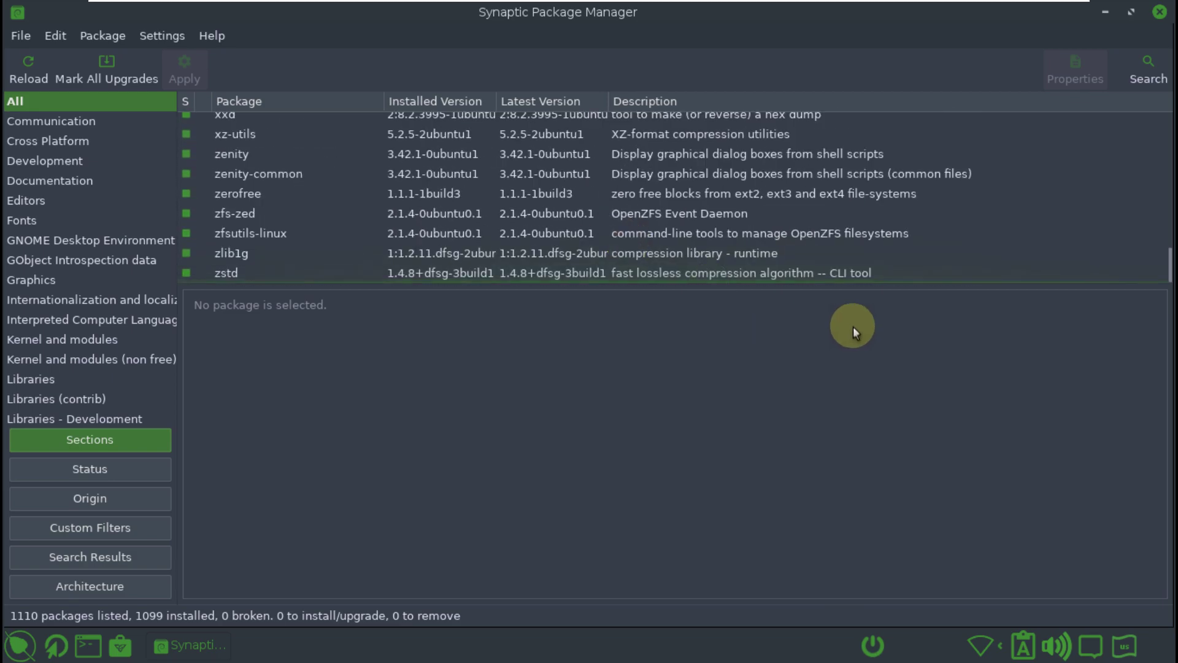
{"action": "left_click", "coordinate": [1159, 12]}
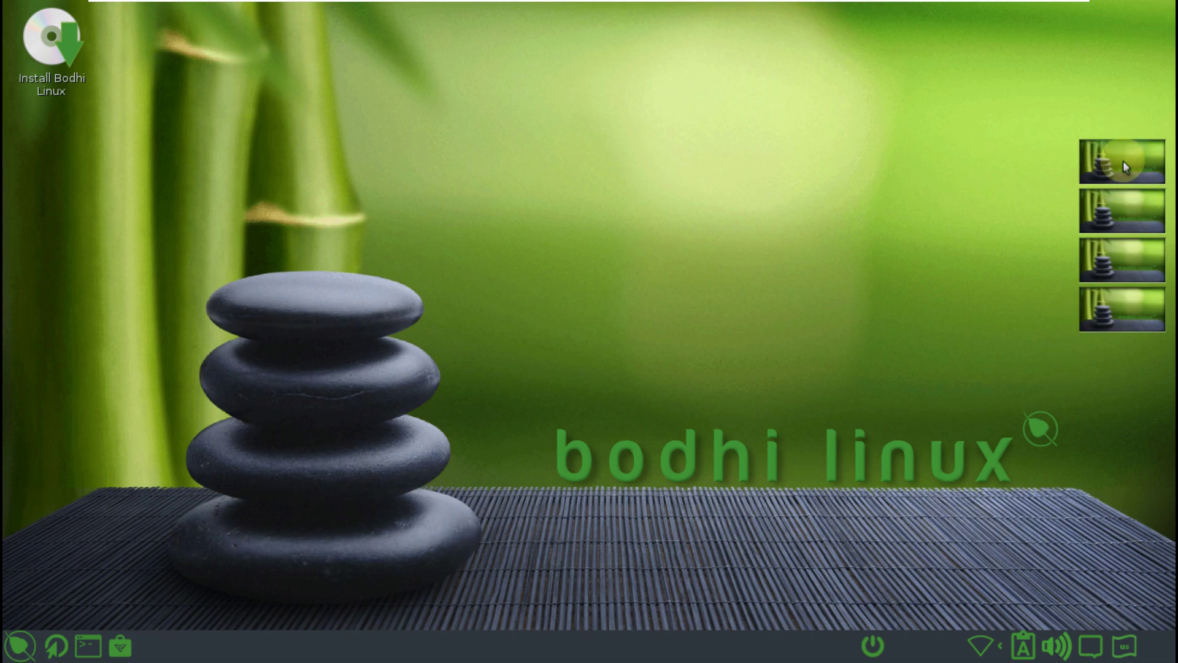
- Look at the shelf's keyboard layout, notification, volume, clipboard and network gadgets, opening and dismissing each one
{"action": "left_click", "coordinate": [1126, 655]}
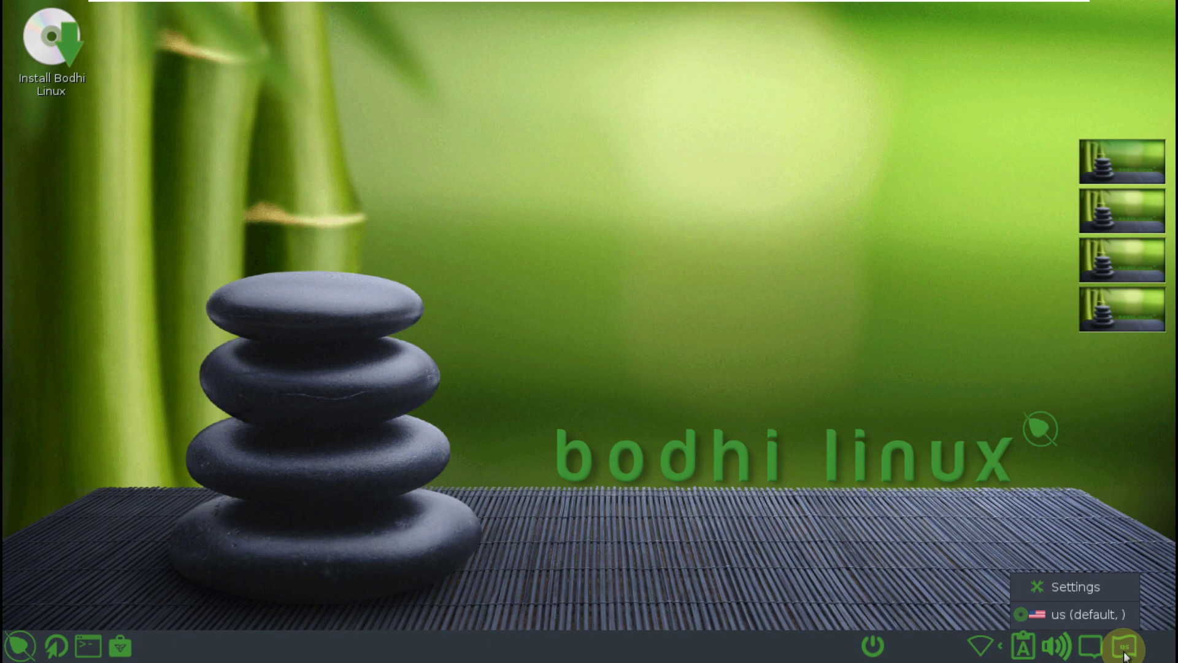
{"action": "left_click", "coordinate": [1125, 656]}
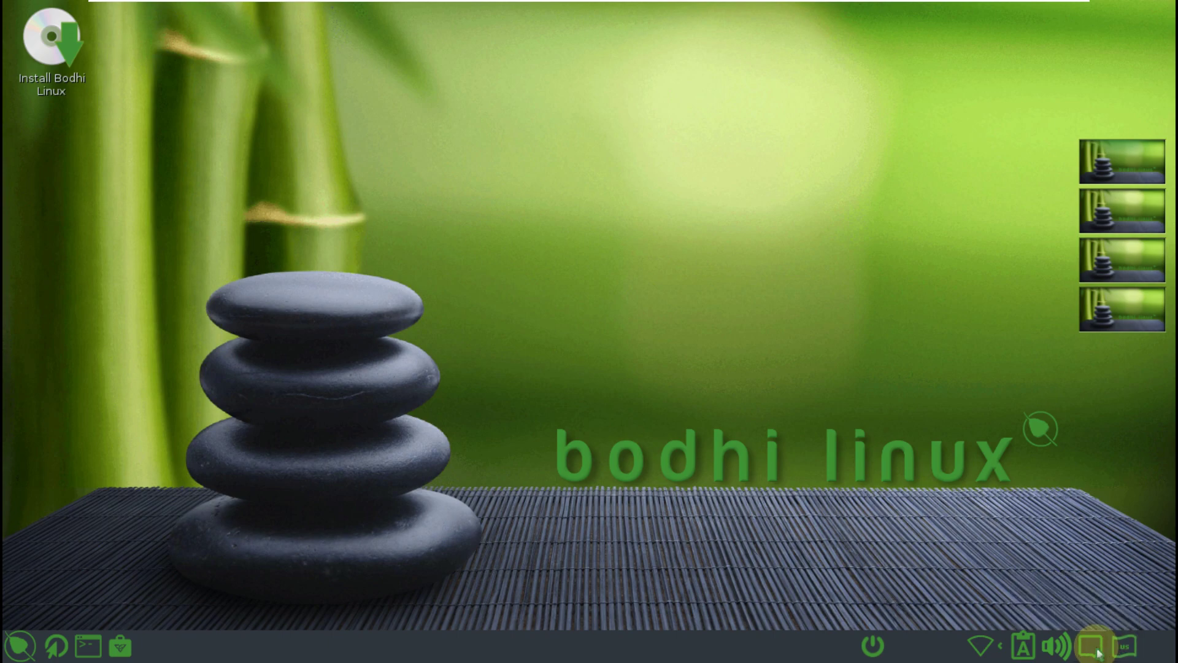
{"action": "left_click", "coordinate": [1099, 655]}
{"action": "left_click", "coordinate": [1098, 655]}
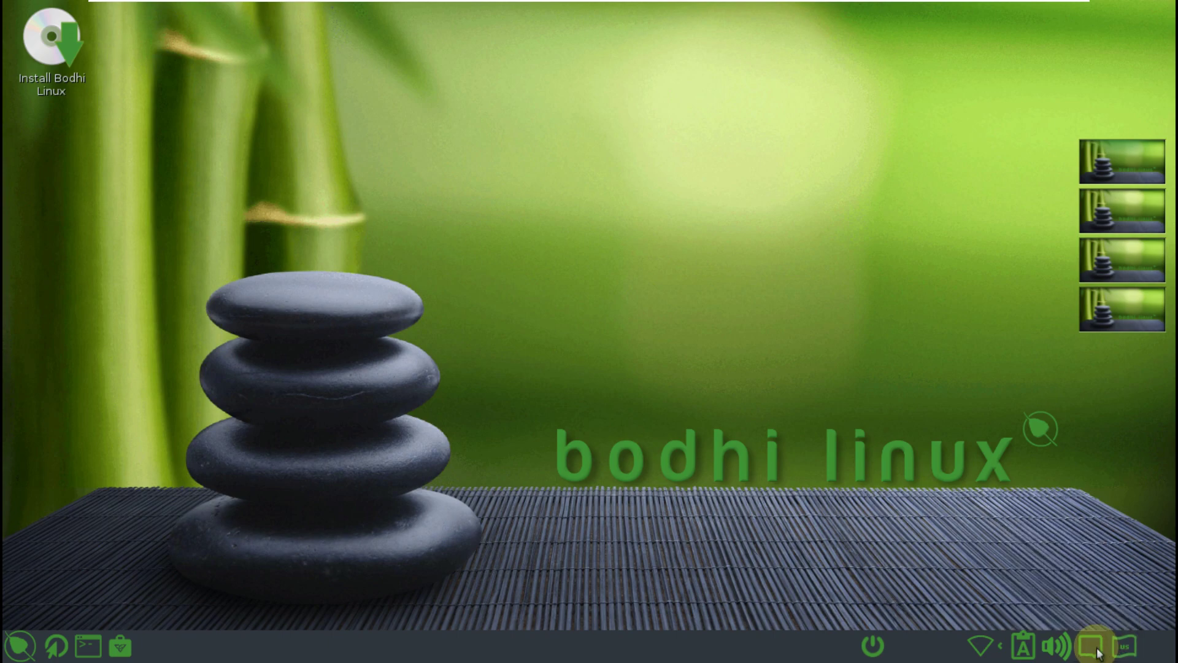
{"action": "left_click", "coordinate": [1066, 655]}
{"action": "left_click", "coordinate": [1067, 657]}
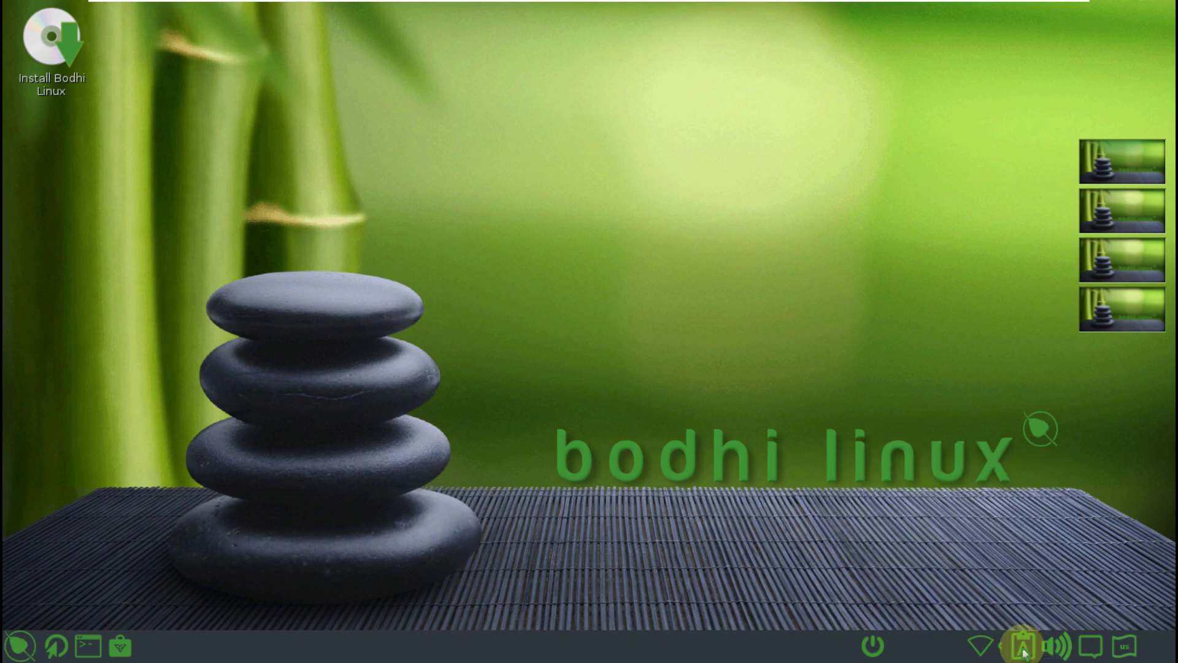
{"action": "left_click", "coordinate": [1024, 653]}
{"action": "left_click", "coordinate": [1023, 653]}
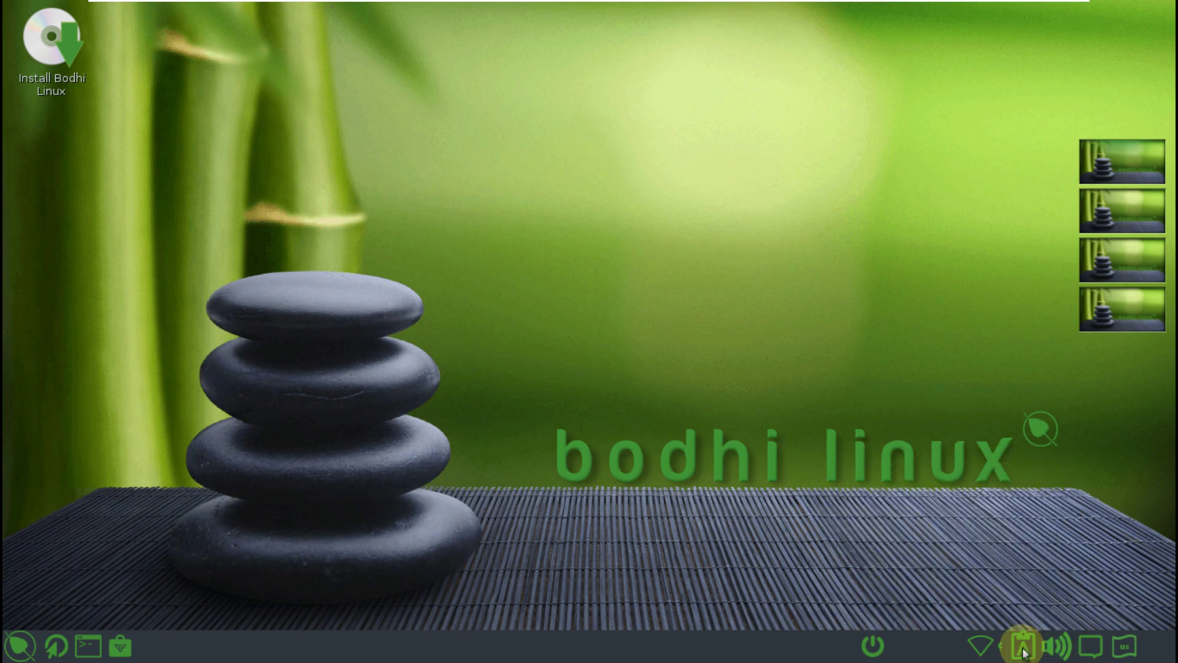
{"action": "left_click", "coordinate": [981, 650]}
{"action": "left_click", "coordinate": [981, 649]}
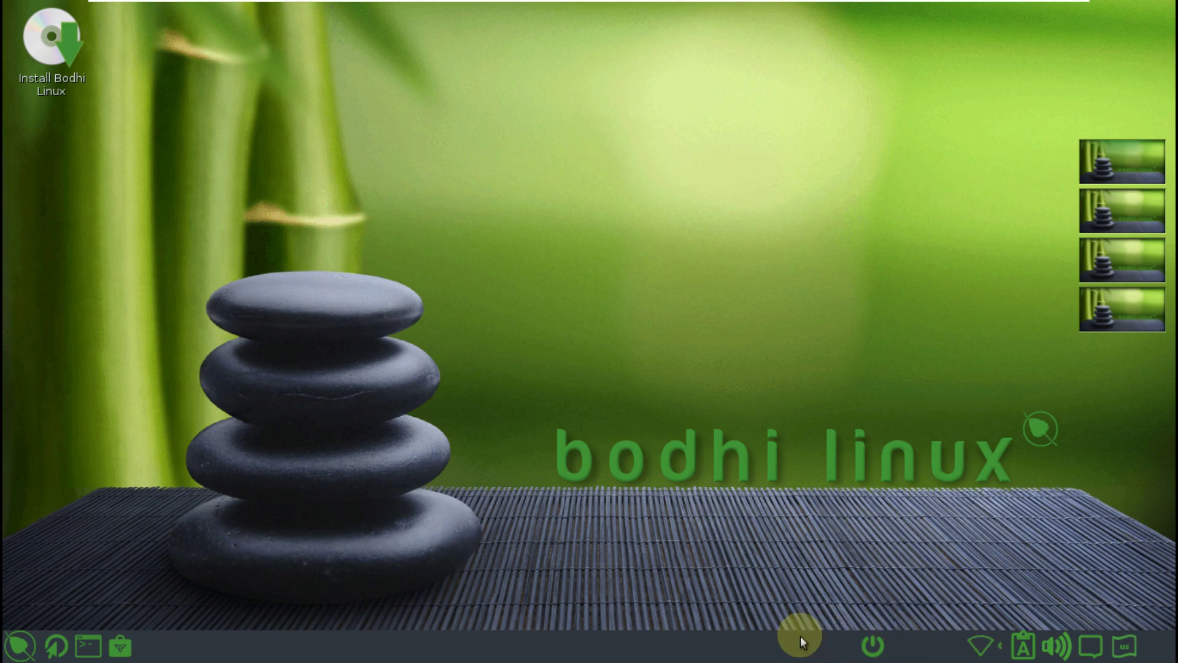
- View the shelf's orientation choices, then open Shelf Contents and look through its gadget list
{"action": "right_click", "coordinate": [738, 643]}
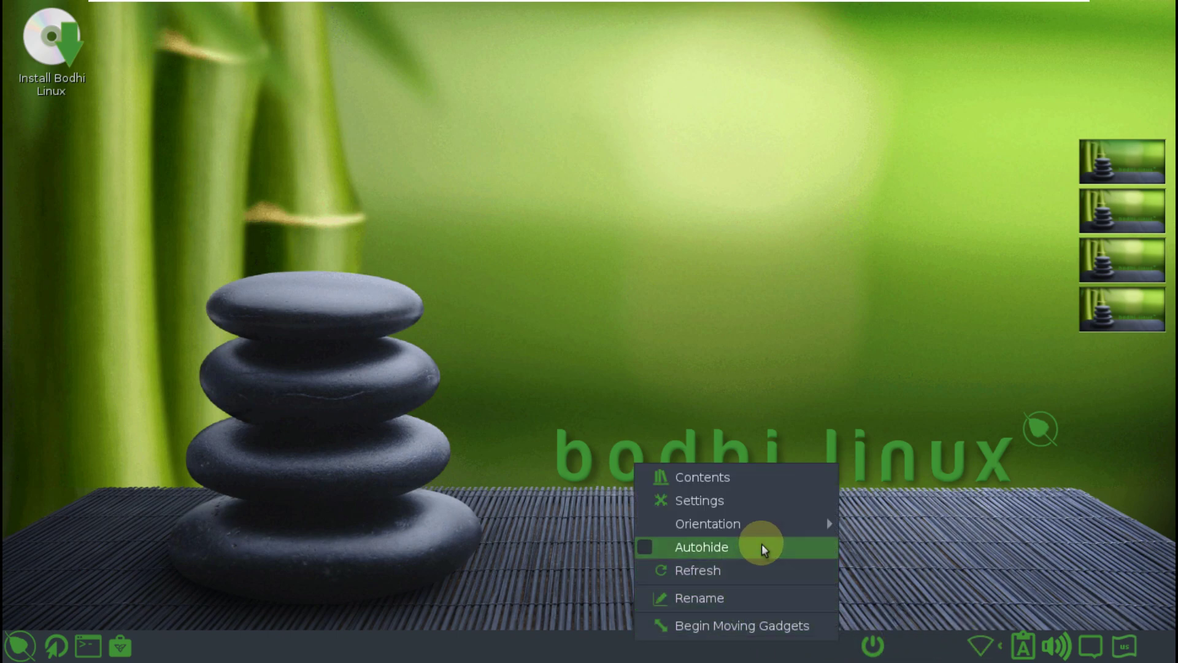
{"action": "mouse_move", "coordinate": [775, 522]}
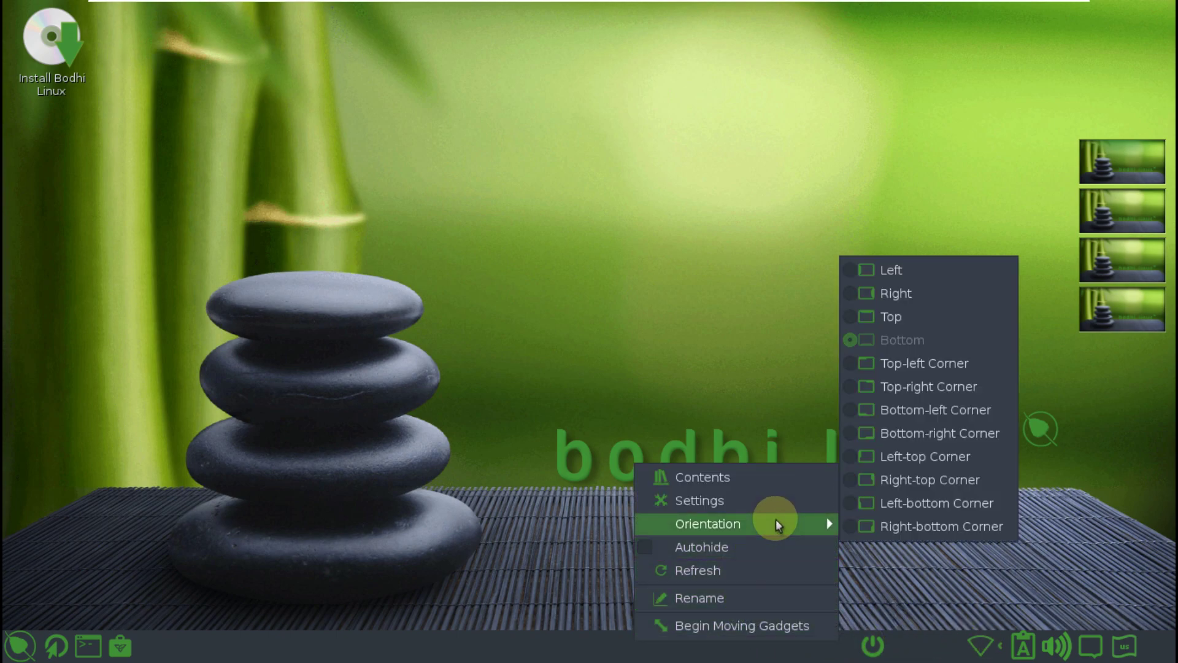
{"action": "left_click", "coordinate": [763, 488]}
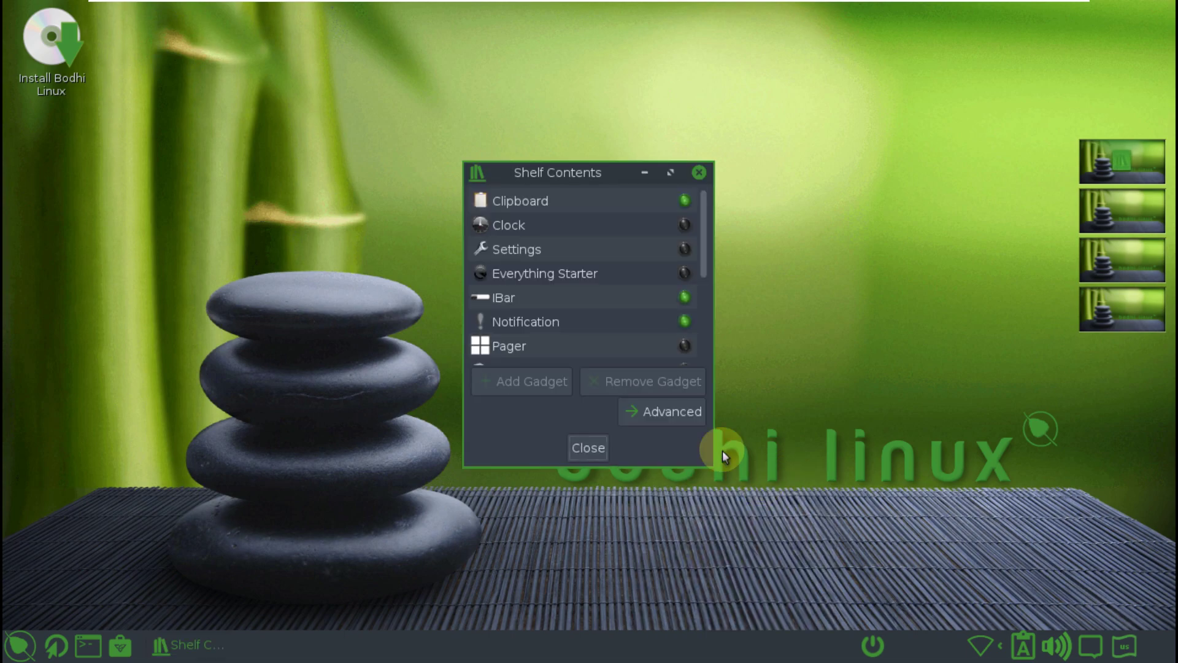
{"action": "scroll", "coordinate": [571, 249], "scroll_direction": "down", "scroll_amount": 5}
{"action": "scroll", "coordinate": [571, 249], "scroll_direction": "up", "scroll_amount": 5}
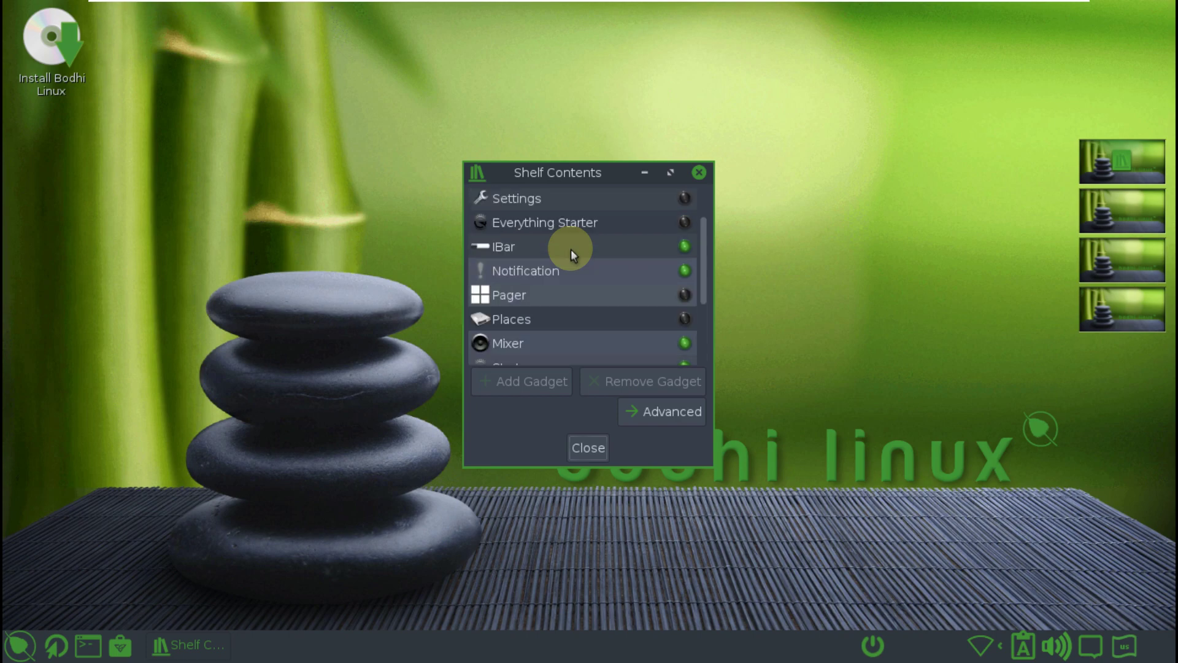
- Switch Shelf Contents to the advanced view, review the loaded and available gadgets, and close the dialog
{"action": "left_click", "coordinate": [658, 414]}
{"action": "scroll", "coordinate": [587, 316], "scroll_direction": "down", "scroll_amount": 5}
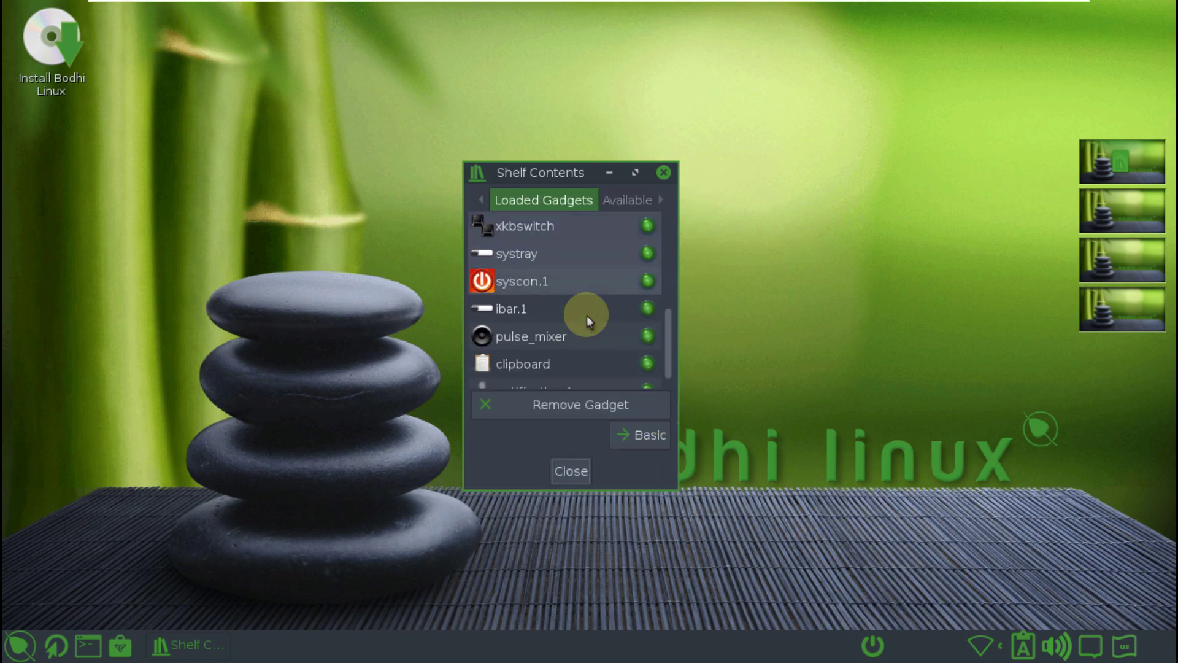
{"action": "left_click", "coordinate": [624, 199]}
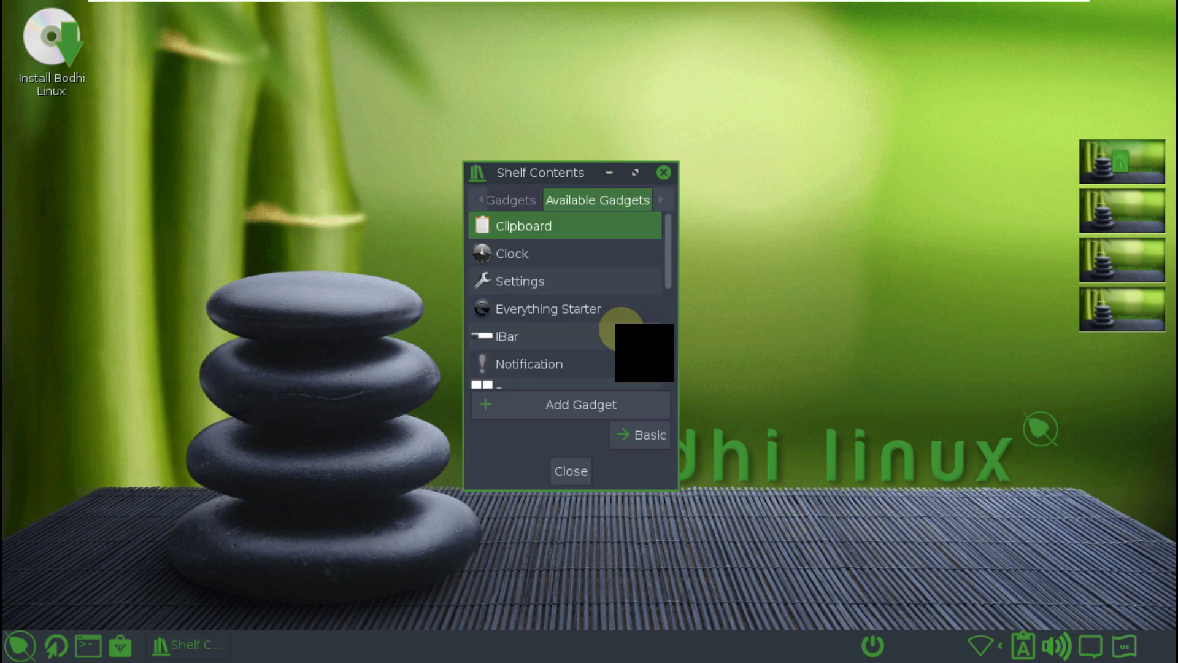
{"action": "scroll", "coordinate": [617, 340], "scroll_direction": "down", "scroll_amount": 5}
{"action": "left_click", "coordinate": [670, 169]}
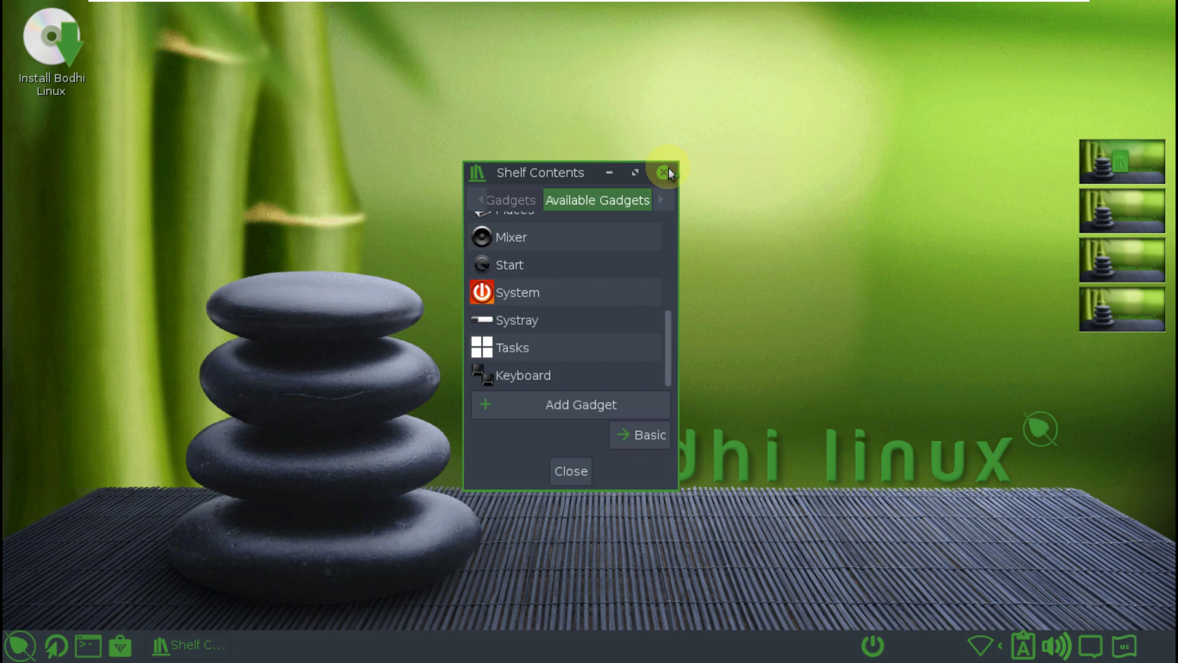
{"action": "left_click", "coordinate": [663, 174]}
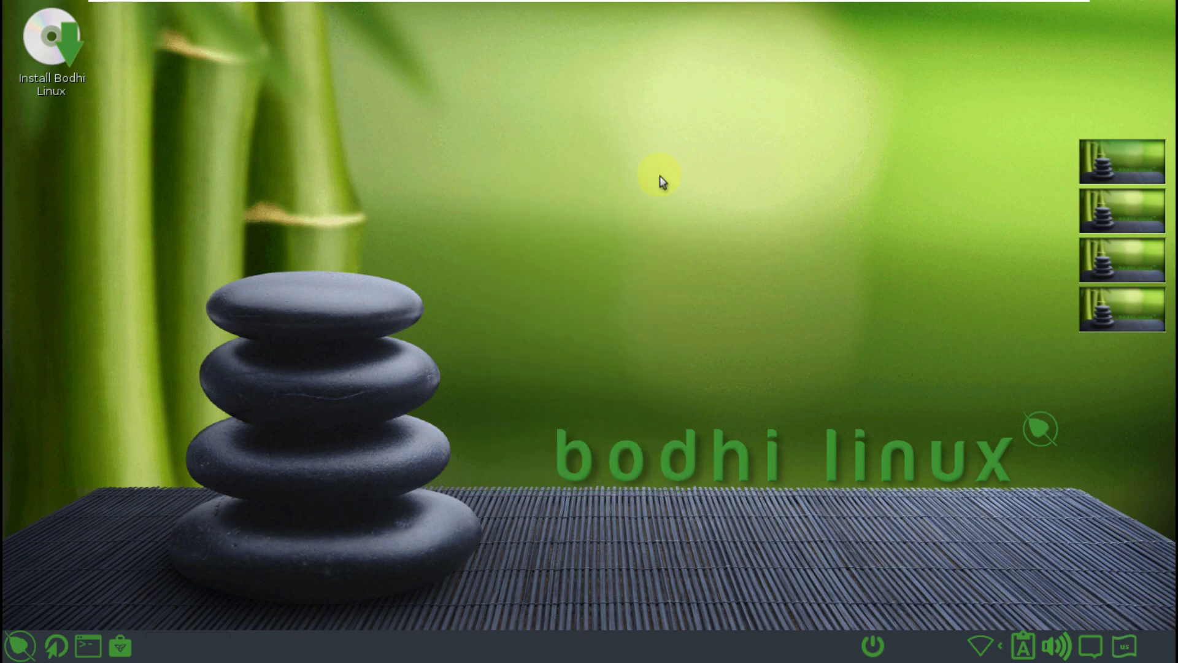
- Open the Shelf Settings, review the Stacking, Position, Size and Style options, and close them without changes
{"action": "right_click", "coordinate": [627, 654]}
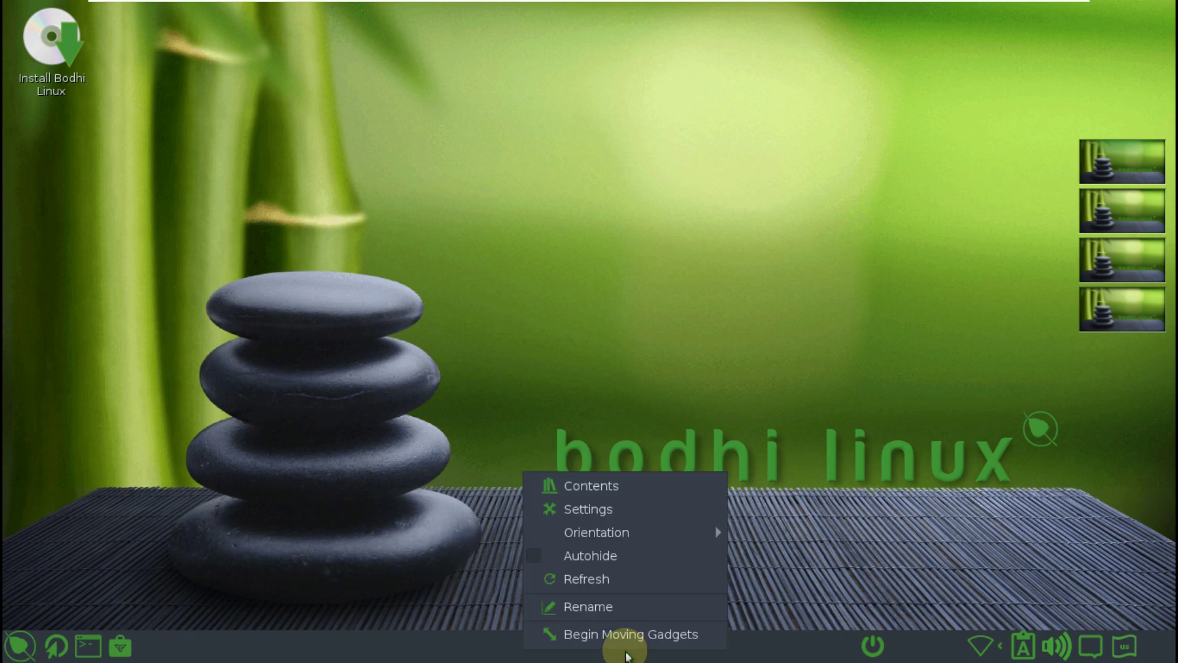
{"action": "mouse_move", "coordinate": [674, 528]}
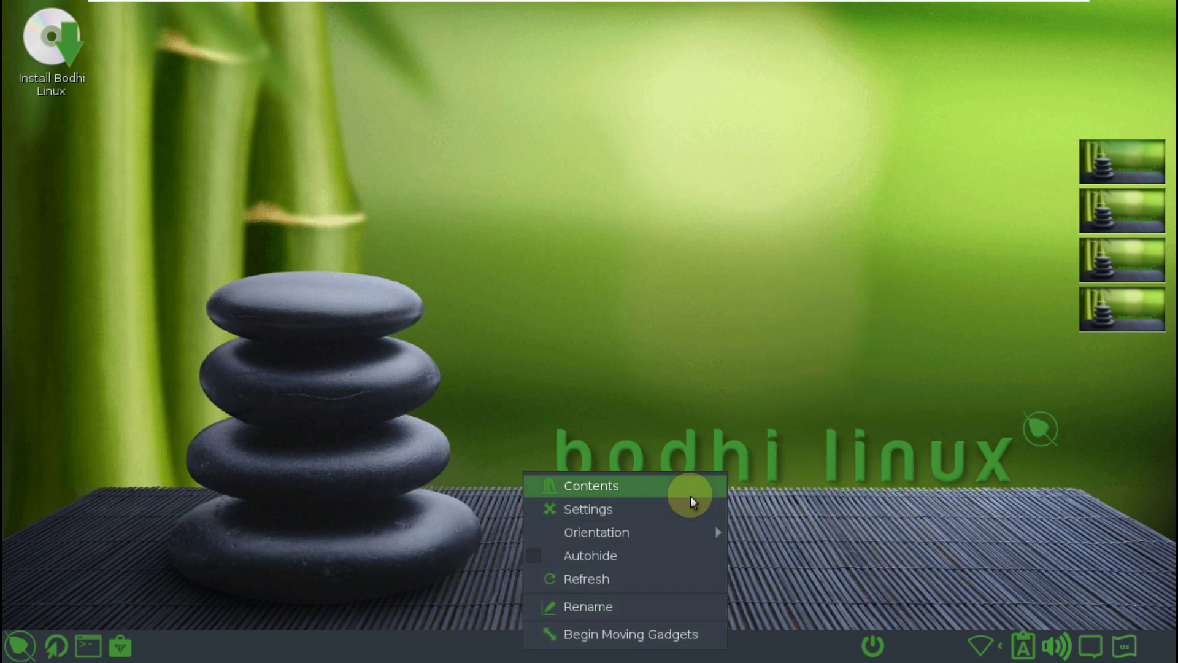
{"action": "left_click", "coordinate": [685, 509]}
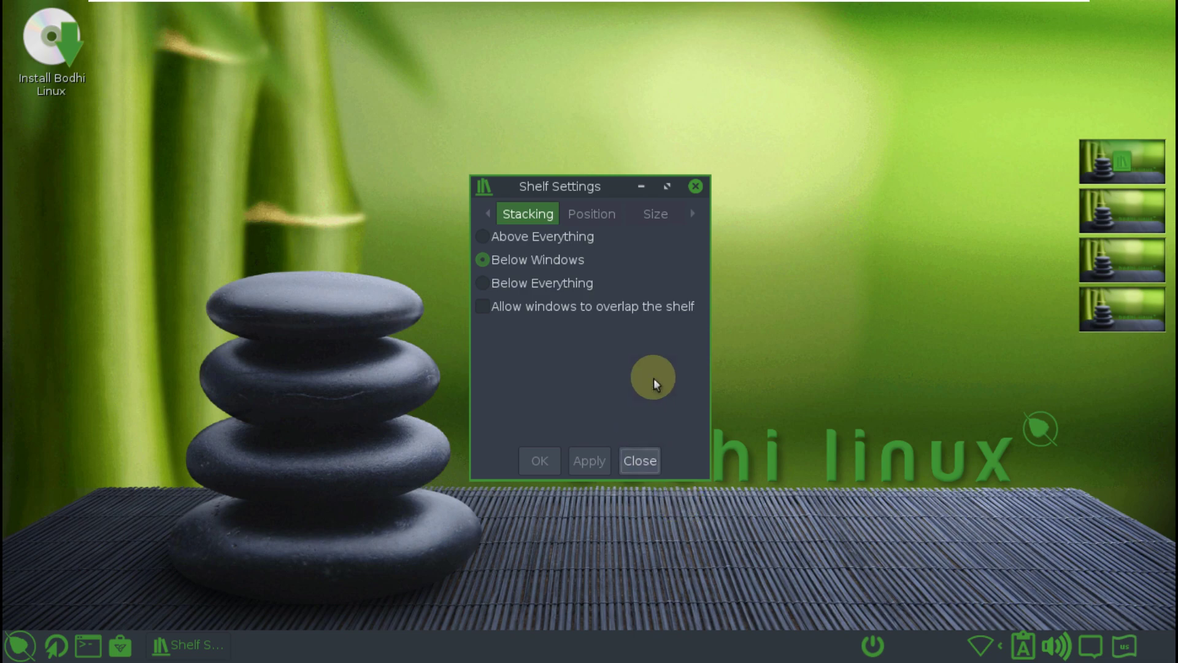
{"action": "left_click", "coordinate": [589, 214]}
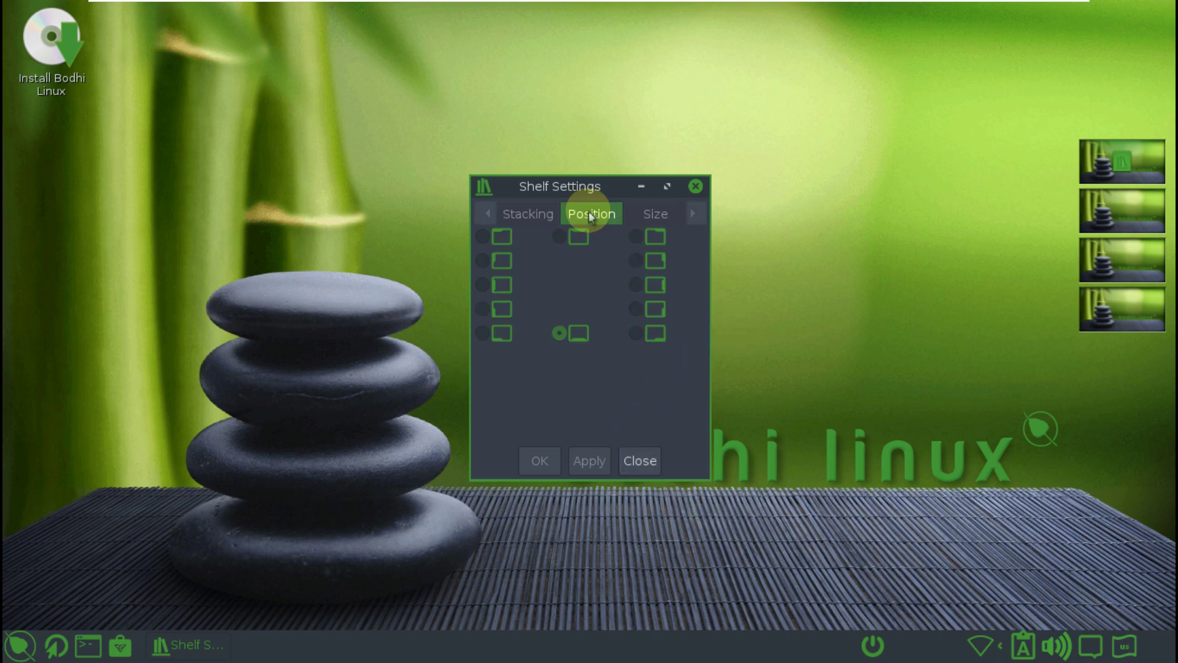
{"action": "left_click", "coordinate": [646, 212]}
{"action": "left_click", "coordinate": [690, 215]}
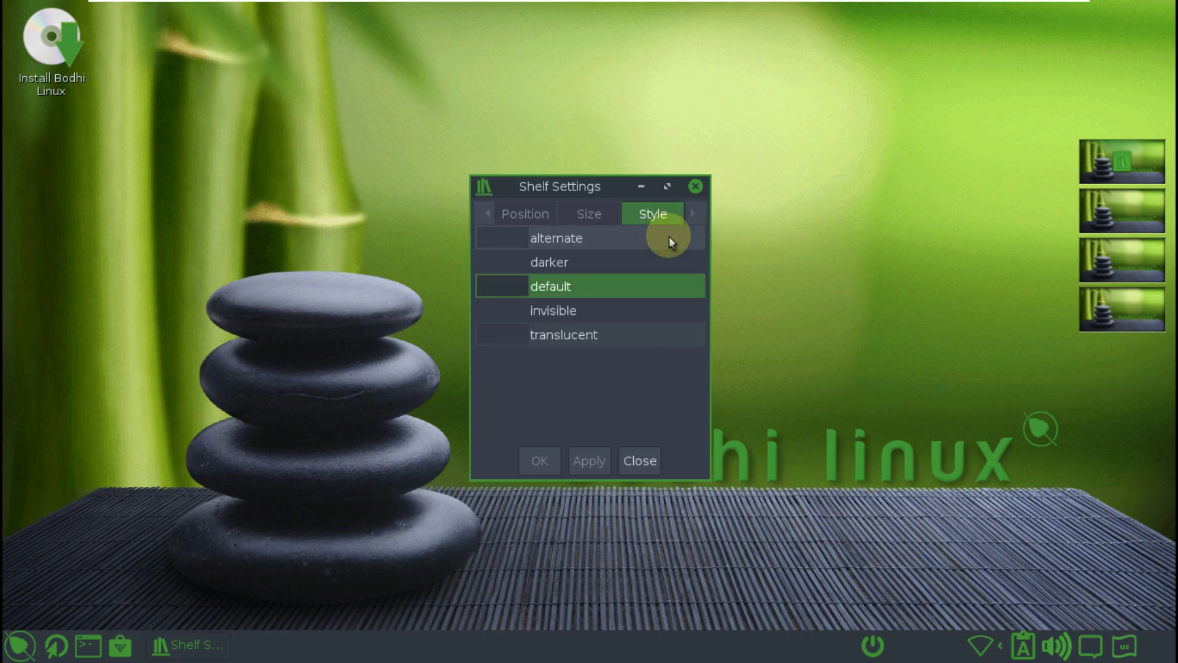
{"action": "left_click", "coordinate": [694, 214]}
{"action": "left_click", "coordinate": [695, 186]}
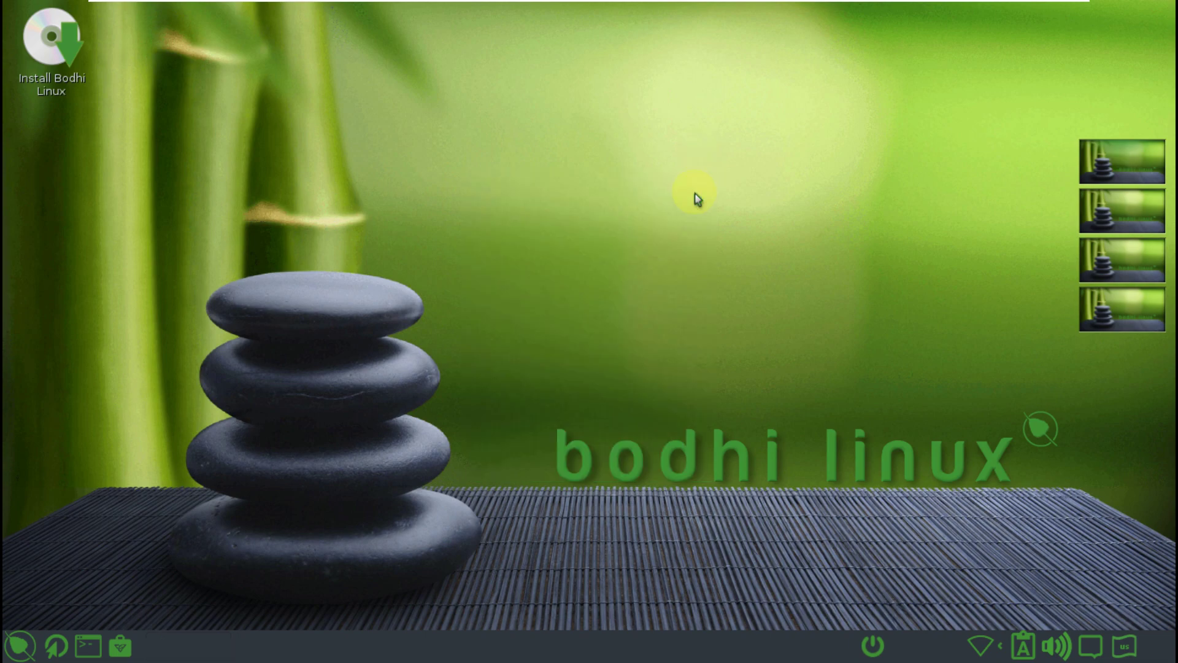
- Launch the Thunar file manager, view its About information, then close both windows
{"action": "left_click", "coordinate": [127, 652]}
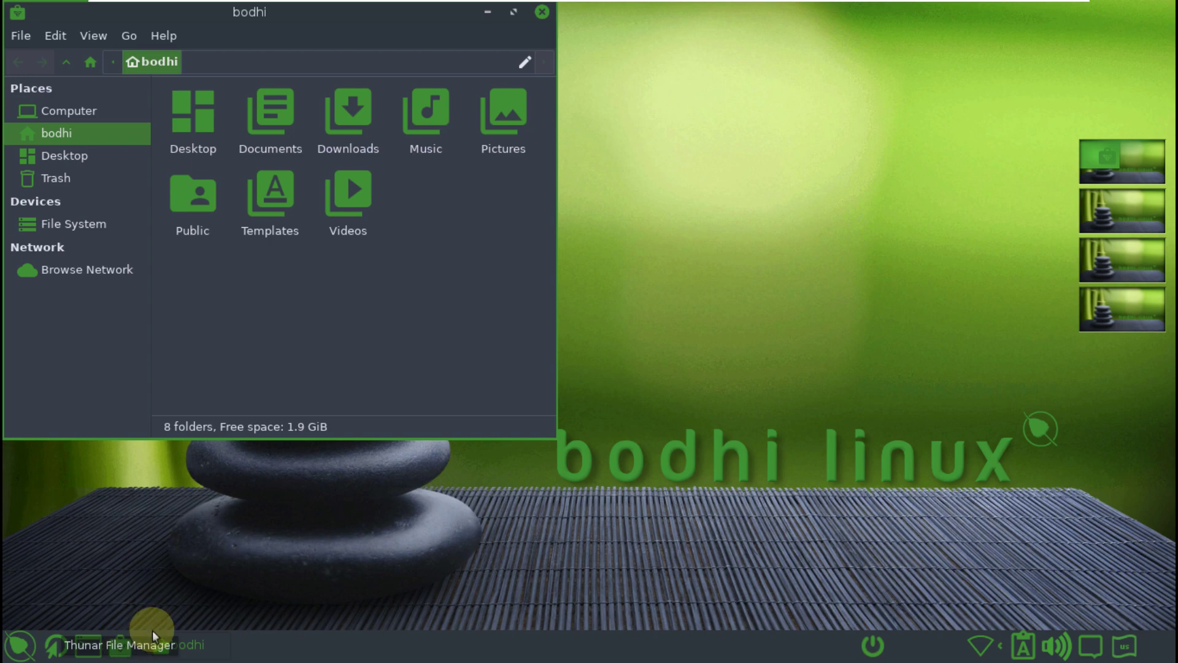
{"action": "left_click", "coordinate": [162, 38]}
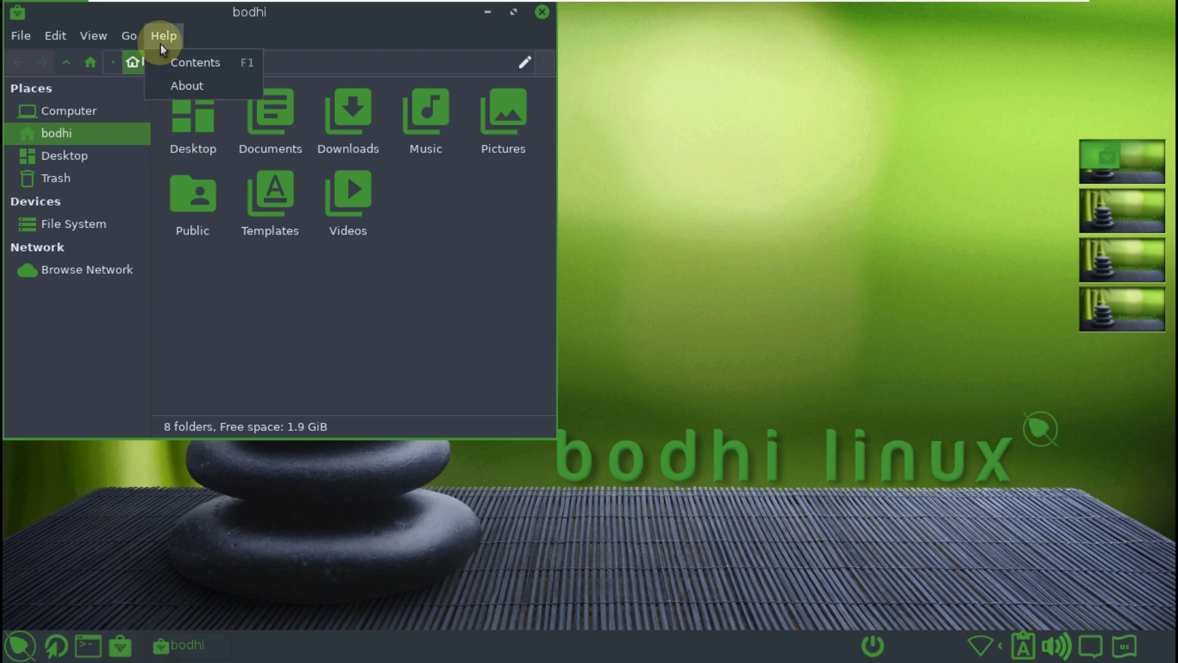
{"action": "left_click", "coordinate": [182, 82]}
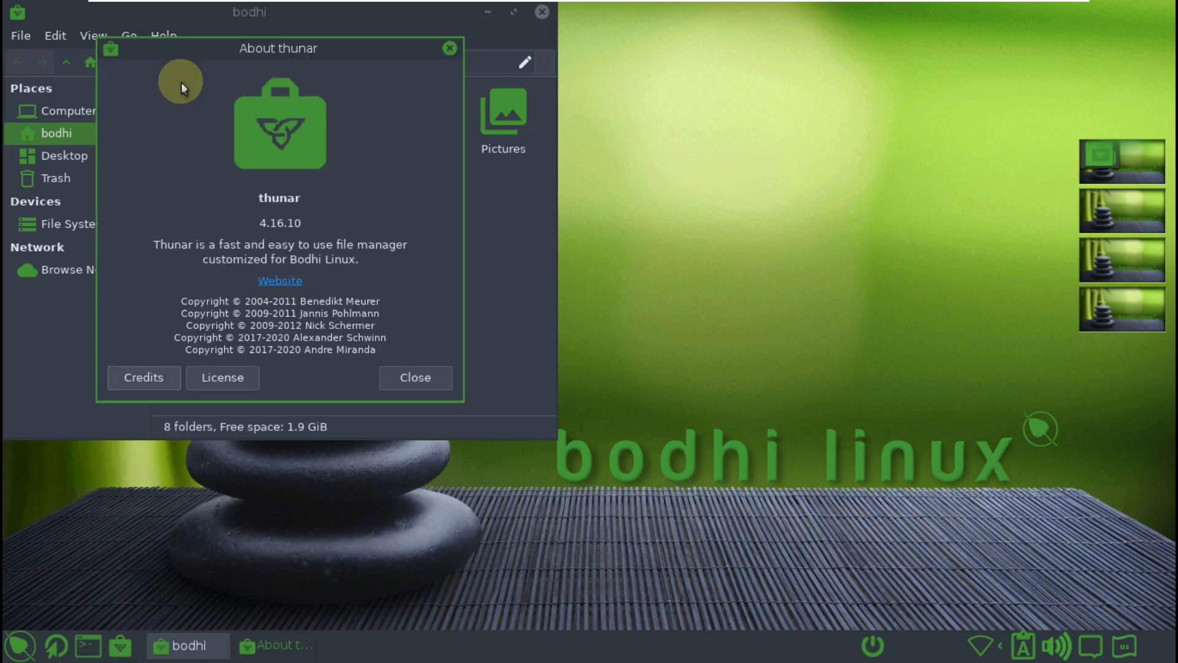
{"action": "left_click", "coordinate": [450, 47]}
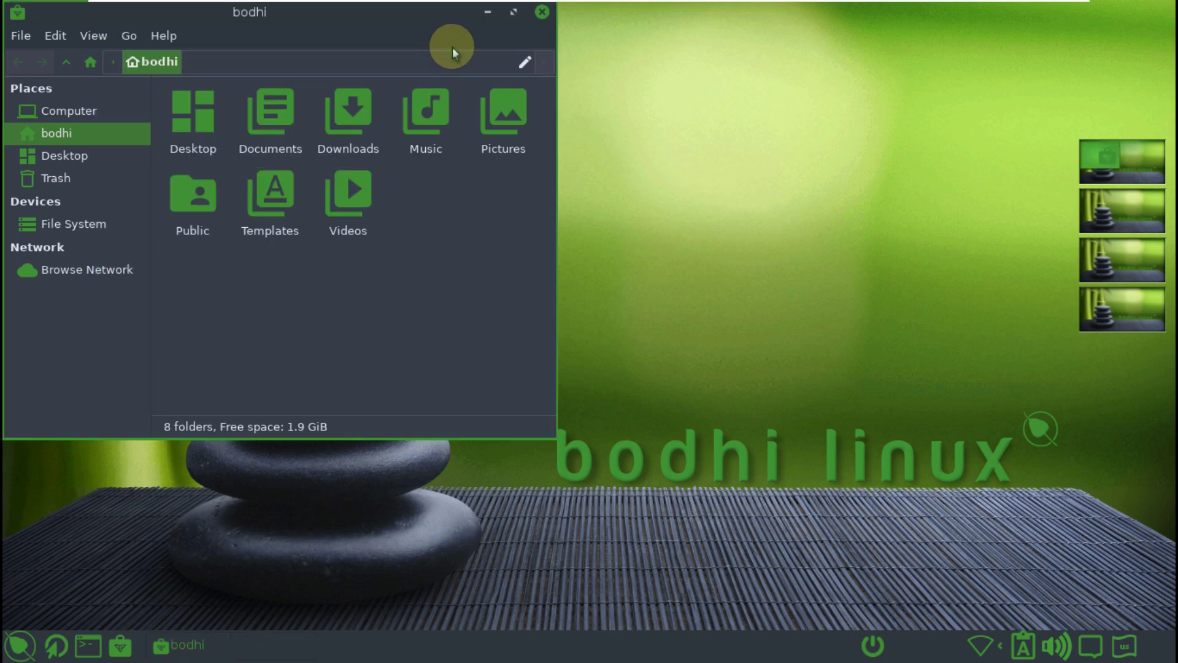
{"action": "left_click", "coordinate": [543, 13]}
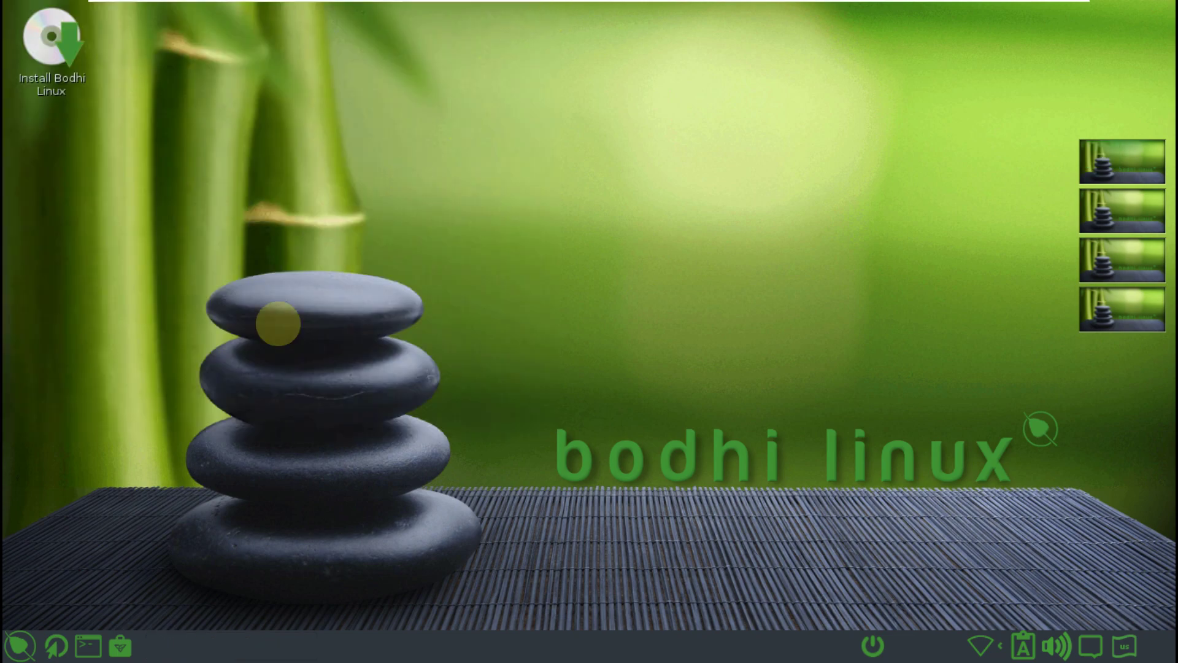
- Launch the Web browser and open its About information to check the version
{"action": "left_click", "coordinate": [64, 658]}
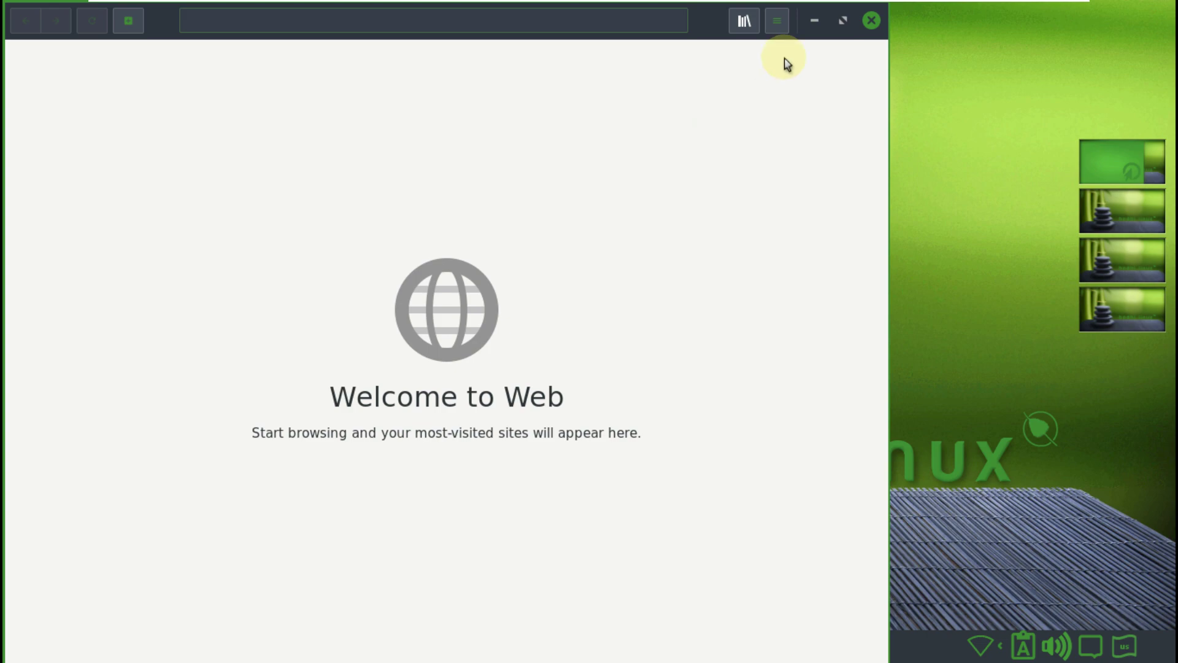
{"action": "left_click", "coordinate": [775, 22]}
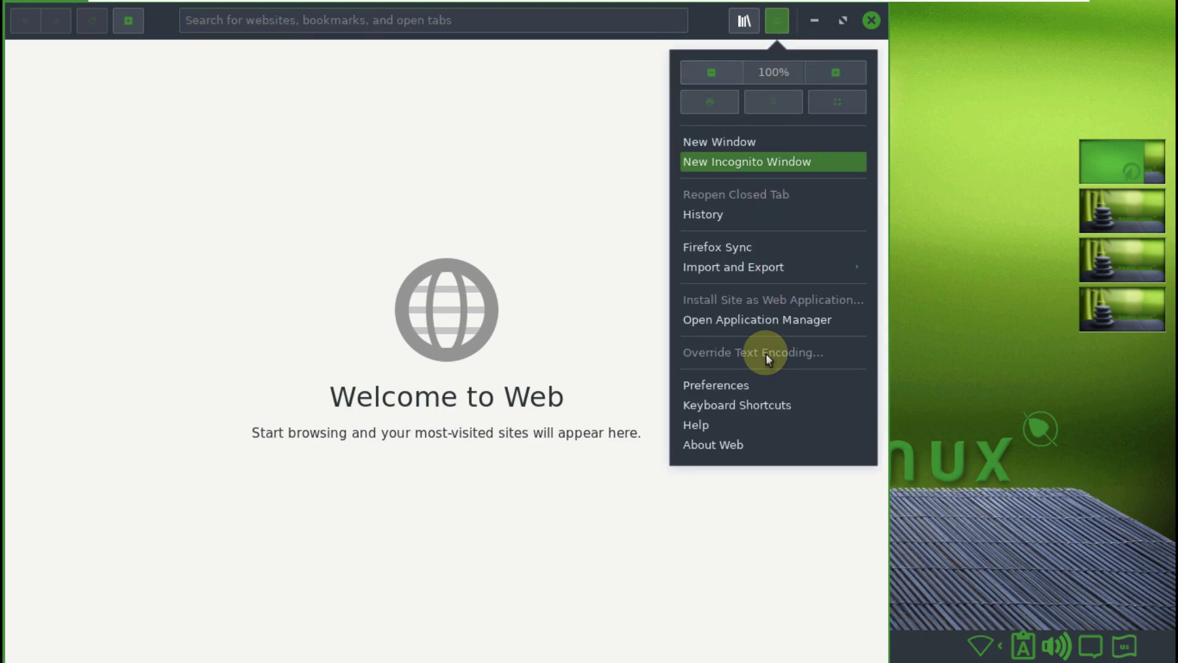
{"action": "left_click", "coordinate": [732, 450]}
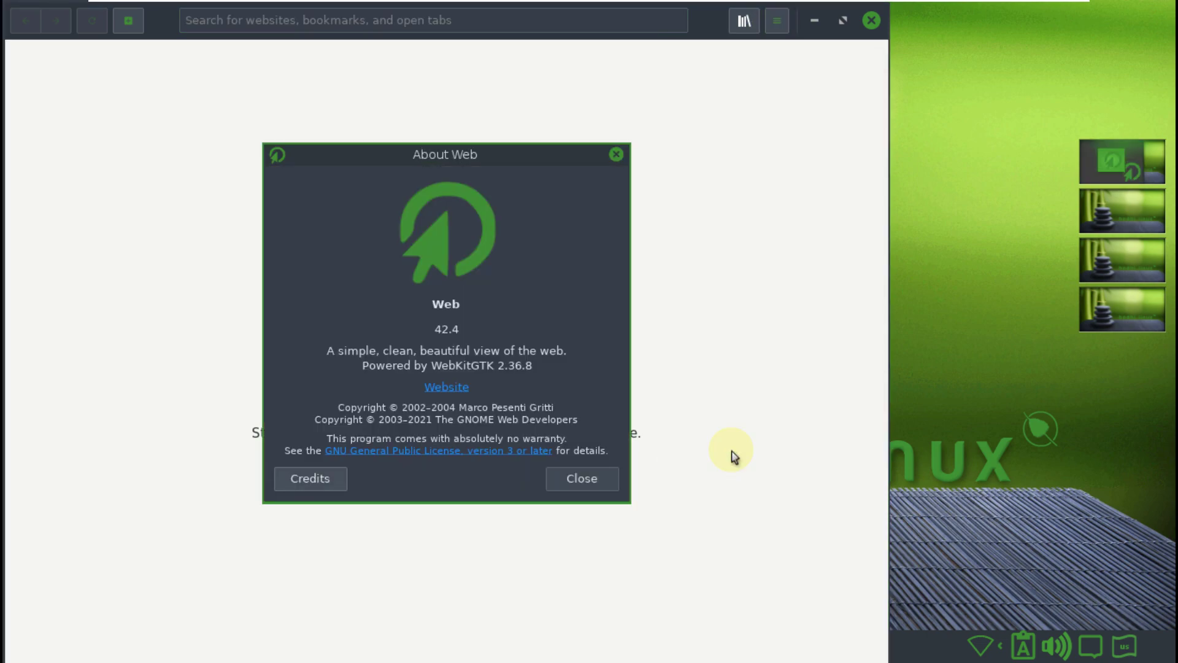
- Close the About Web dialog, then review the browser's General, Privacy and Appearance preferences and close them without changes
{"action": "left_click_drag", "start_coordinate": [474, 327], "coordinate": [402, 315]}
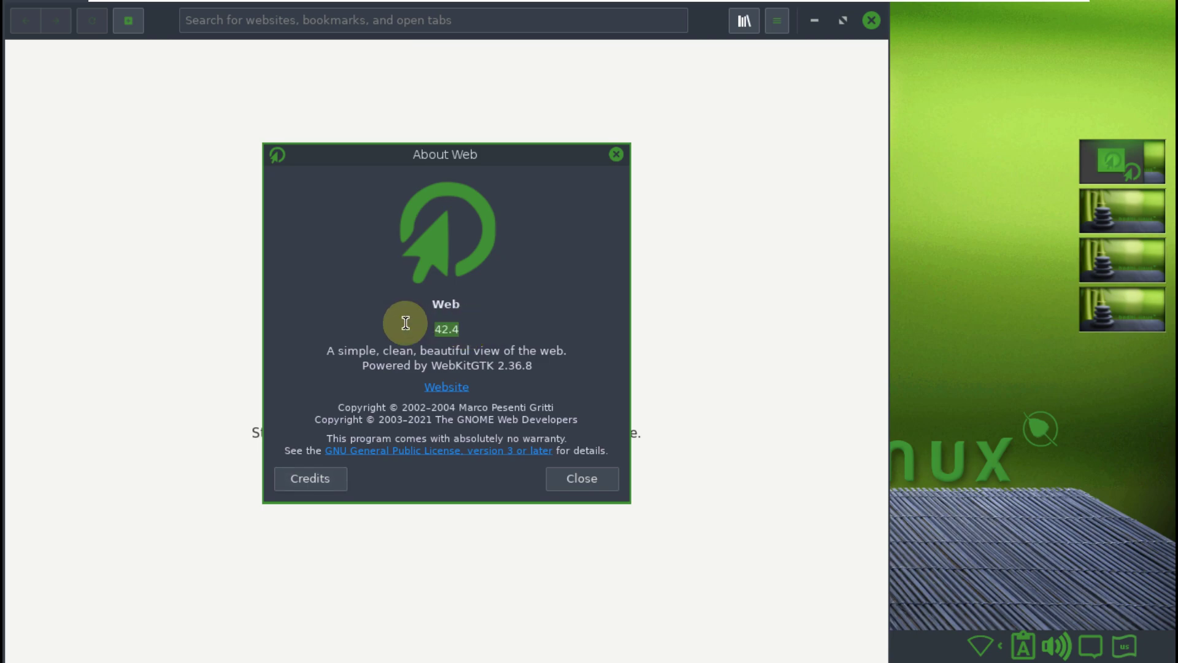
{"action": "left_click", "coordinate": [573, 479]}
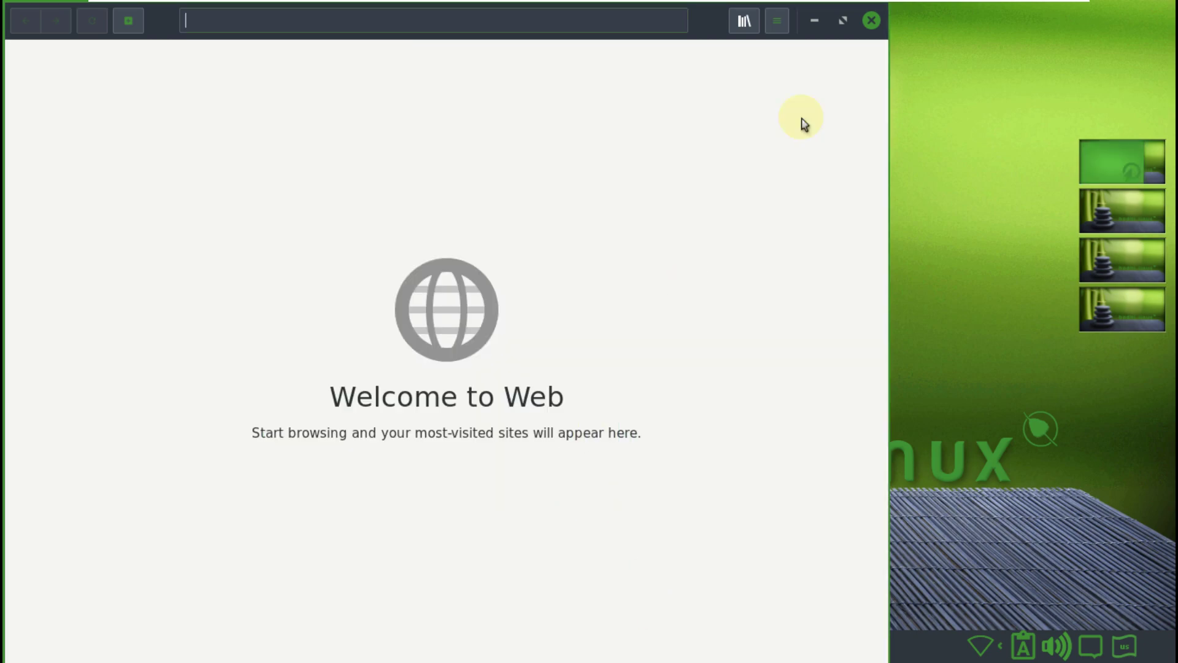
{"action": "left_click", "coordinate": [775, 24]}
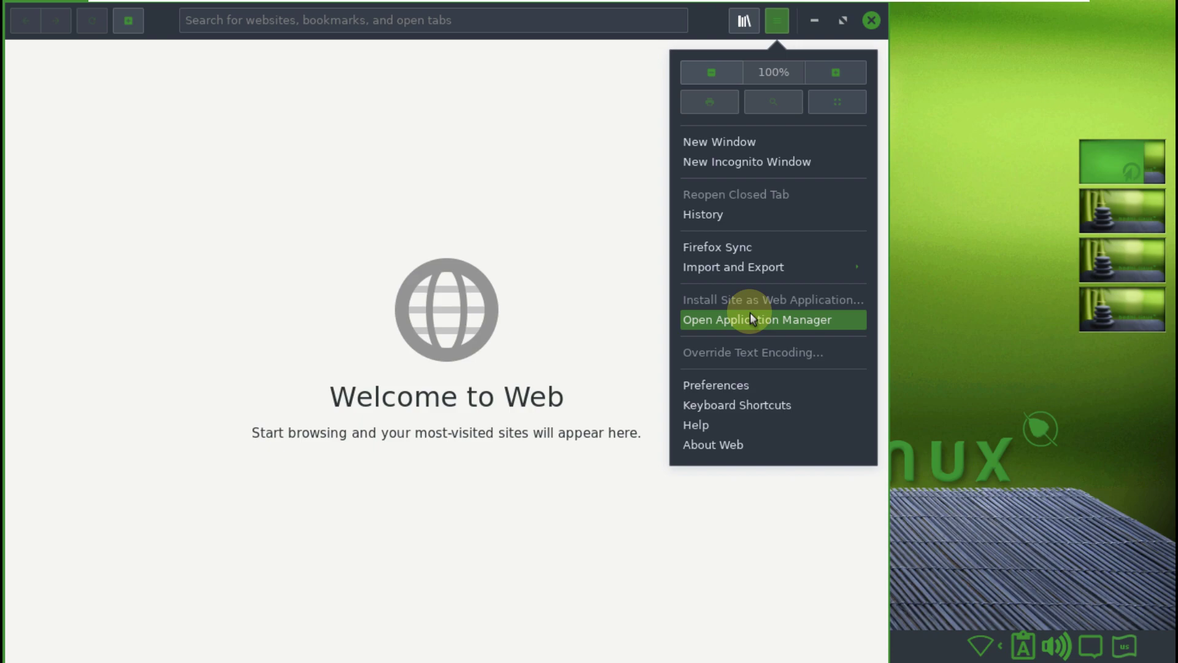
{"action": "left_click", "coordinate": [744, 385]}
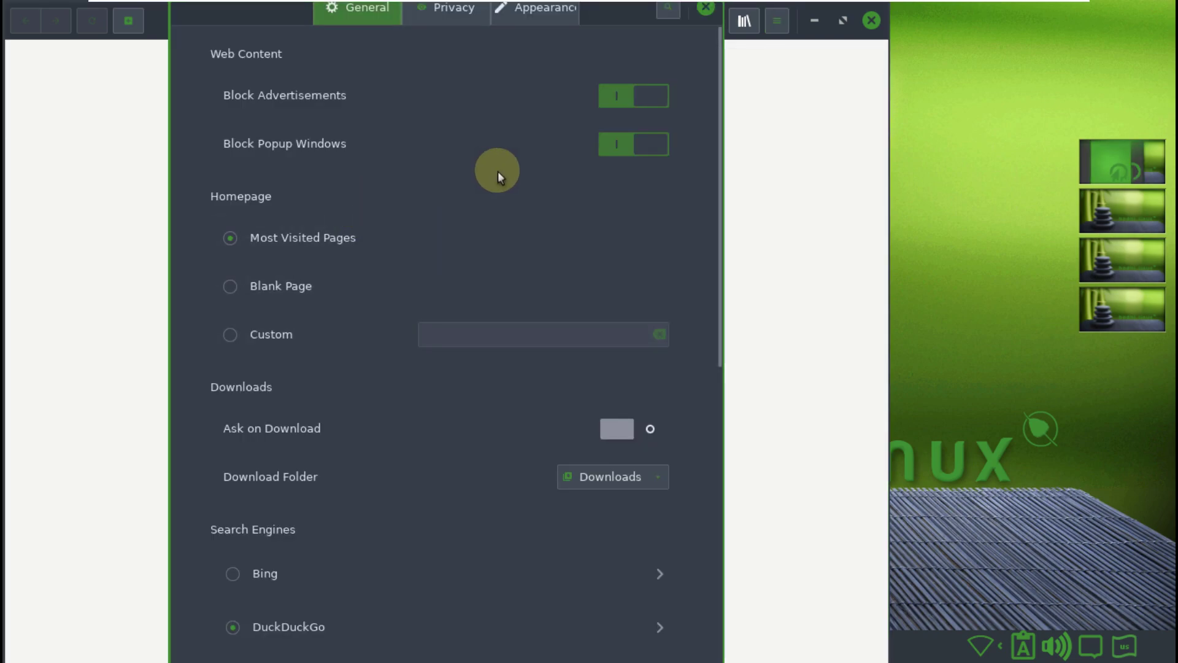
{"action": "scroll", "coordinate": [498, 171], "scroll_direction": "down", "scroll_amount": 10}
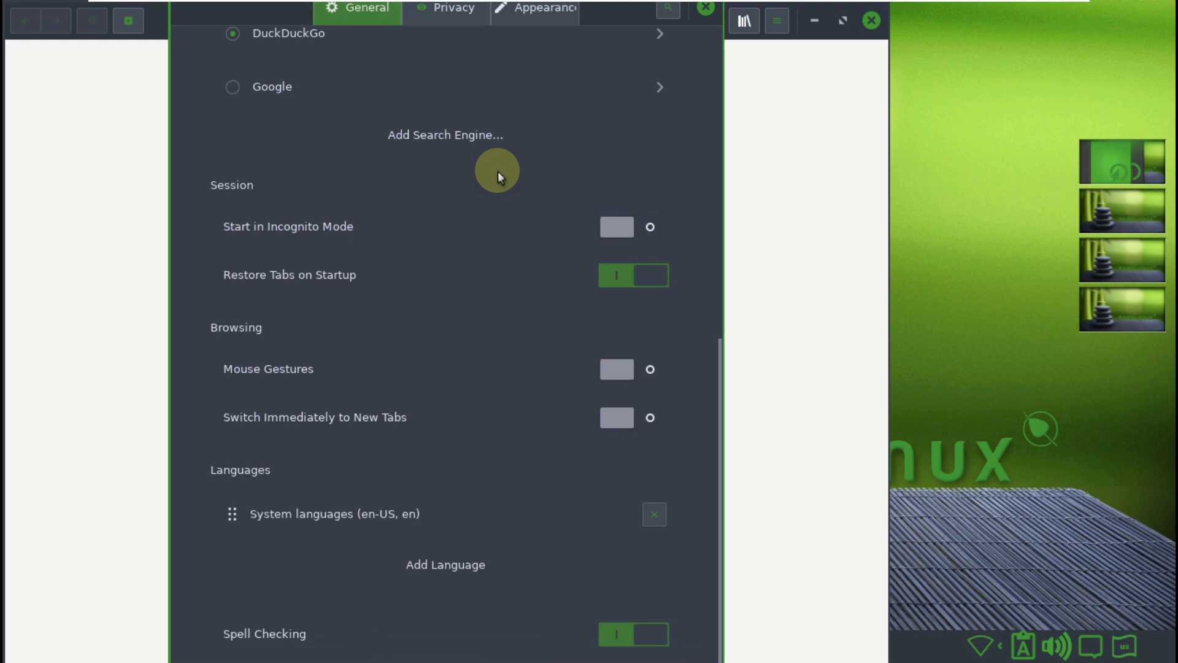
{"action": "scroll", "coordinate": [499, 171], "scroll_direction": "up", "scroll_amount": 10}
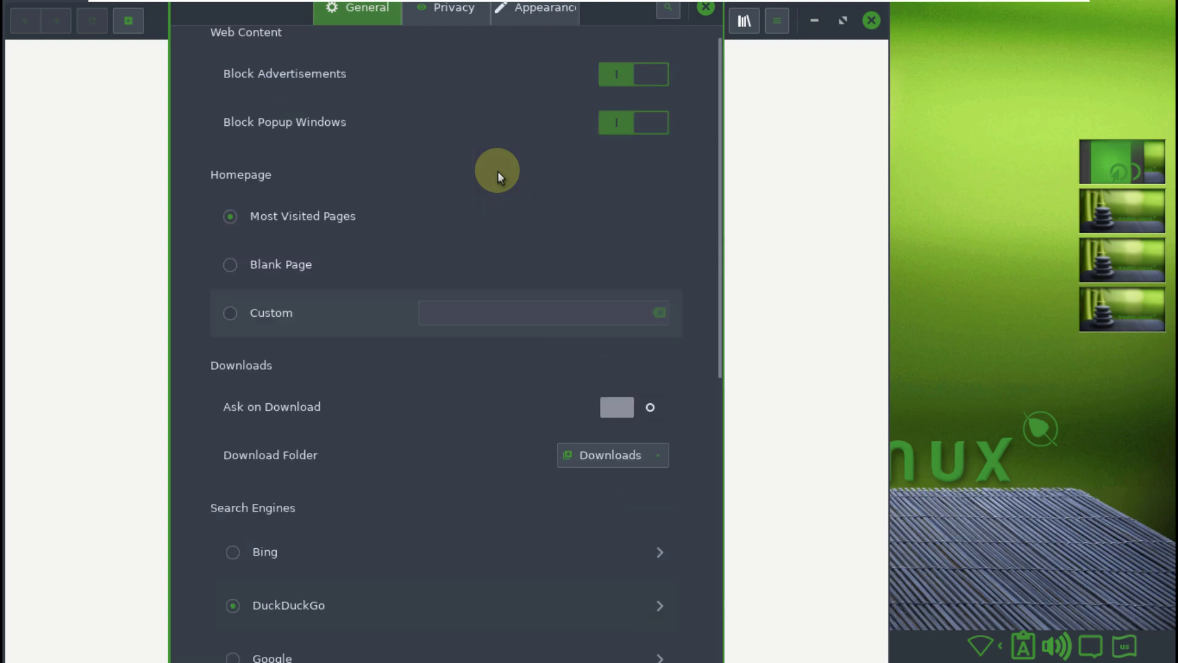
{"action": "left_click", "coordinate": [460, 22]}
{"action": "left_click", "coordinate": [528, 21]}
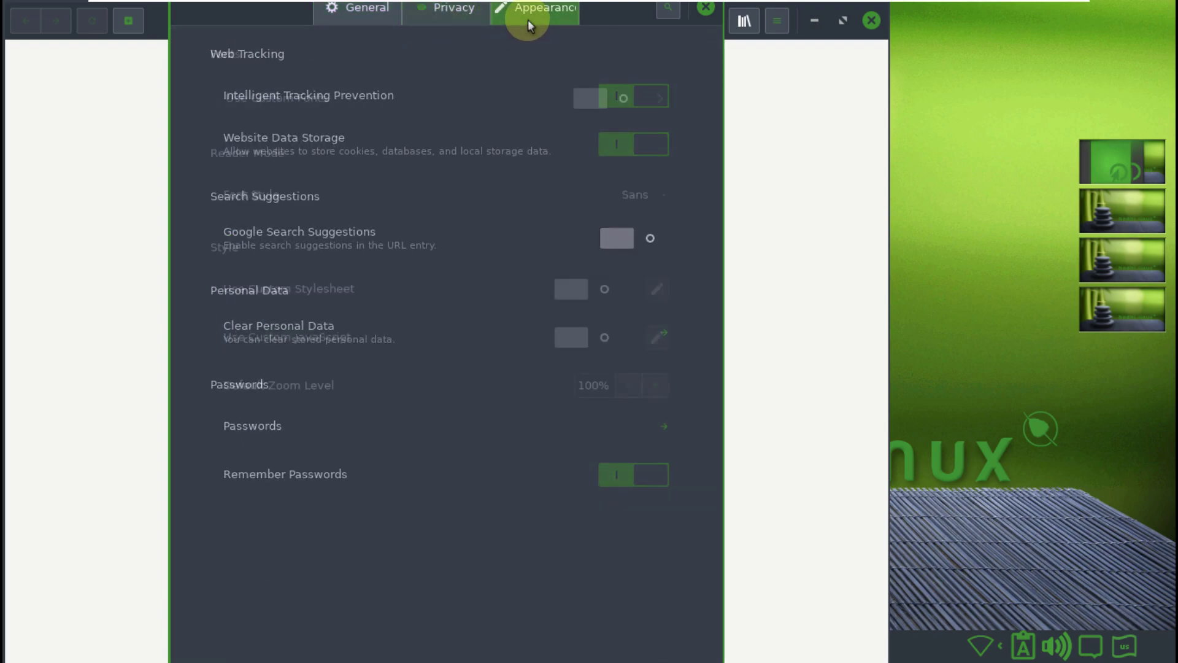
{"action": "left_click", "coordinate": [704, 10]}
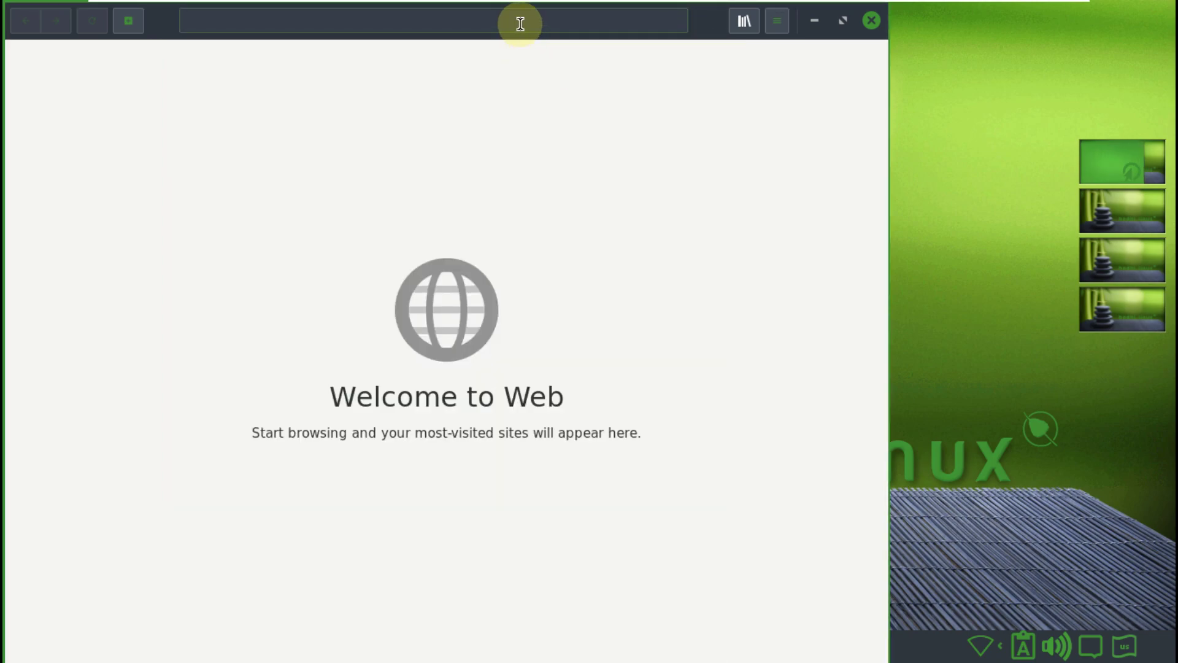
- Search the web for "bodhi linux" and reload the results page
{"action": "type", "text": "bodhi linux"}
{"action": "key", "text": "Return"}
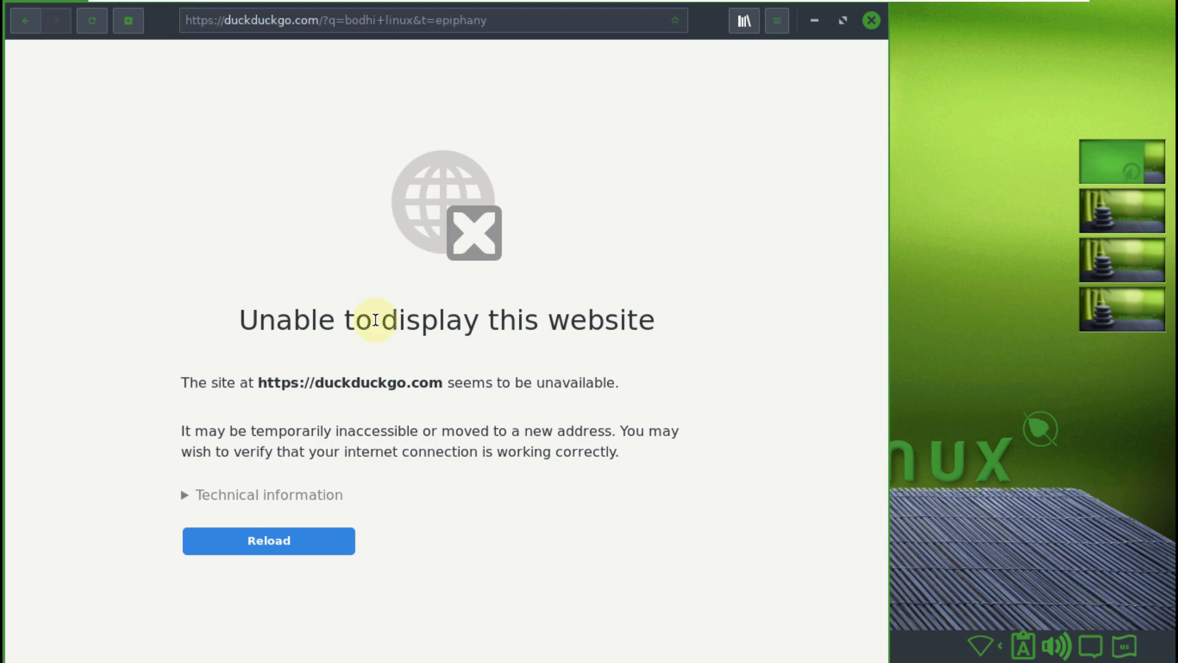
{"action": "left_click", "coordinate": [299, 540]}
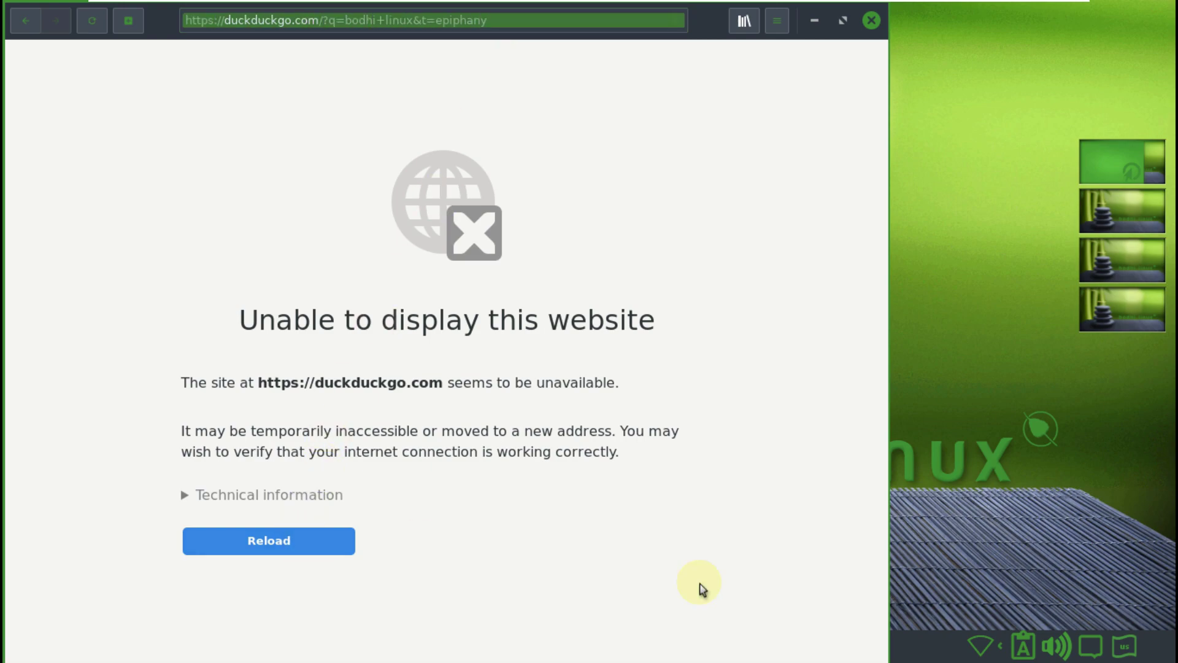
- Try to restore the connection by disabling and re-enabling networking, dismiss the network notification, and reload the search page
{"action": "left_click", "coordinate": [980, 645]}
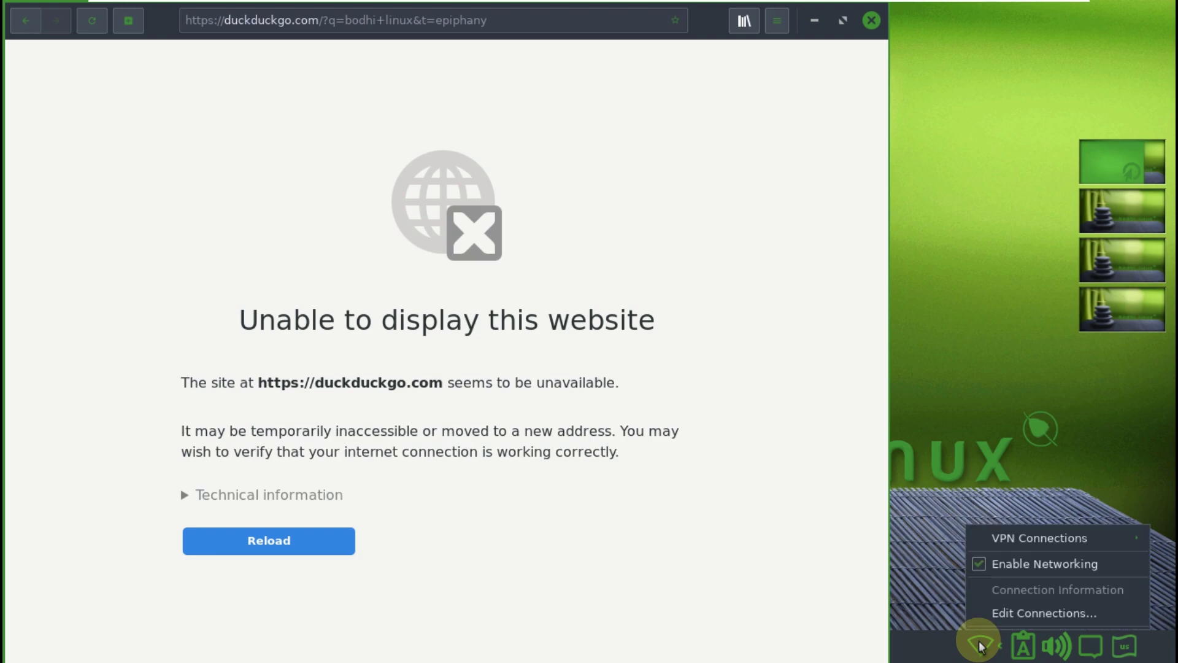
{"action": "left_click", "coordinate": [1030, 561]}
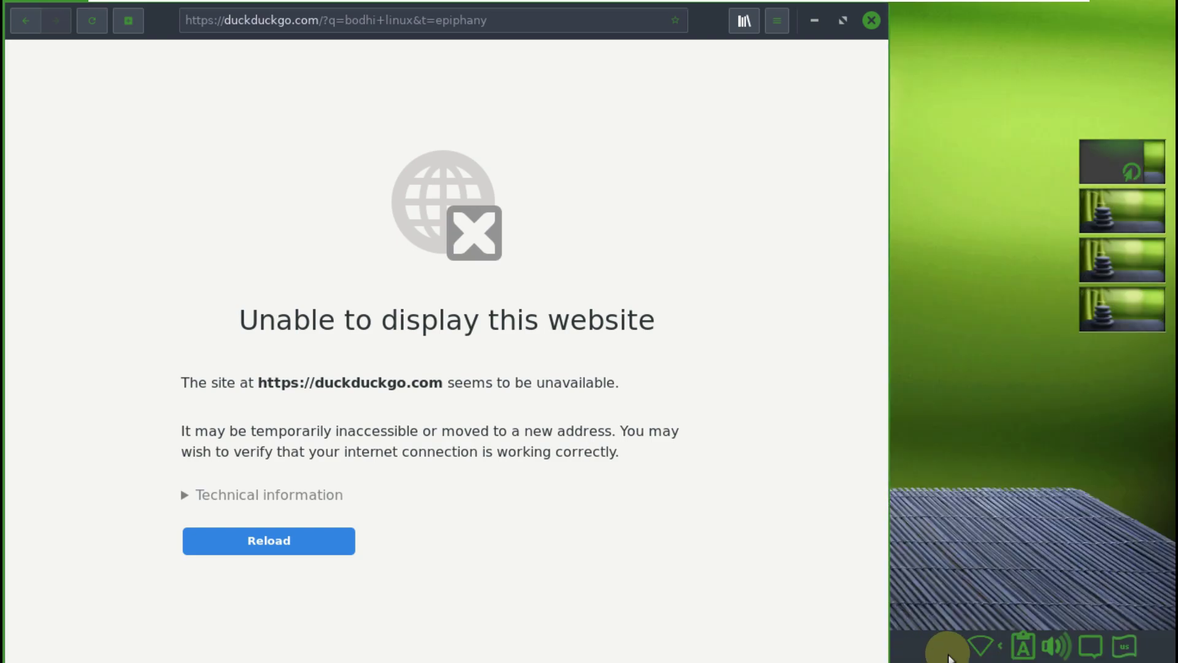
{"action": "left_click", "coordinate": [980, 651]}
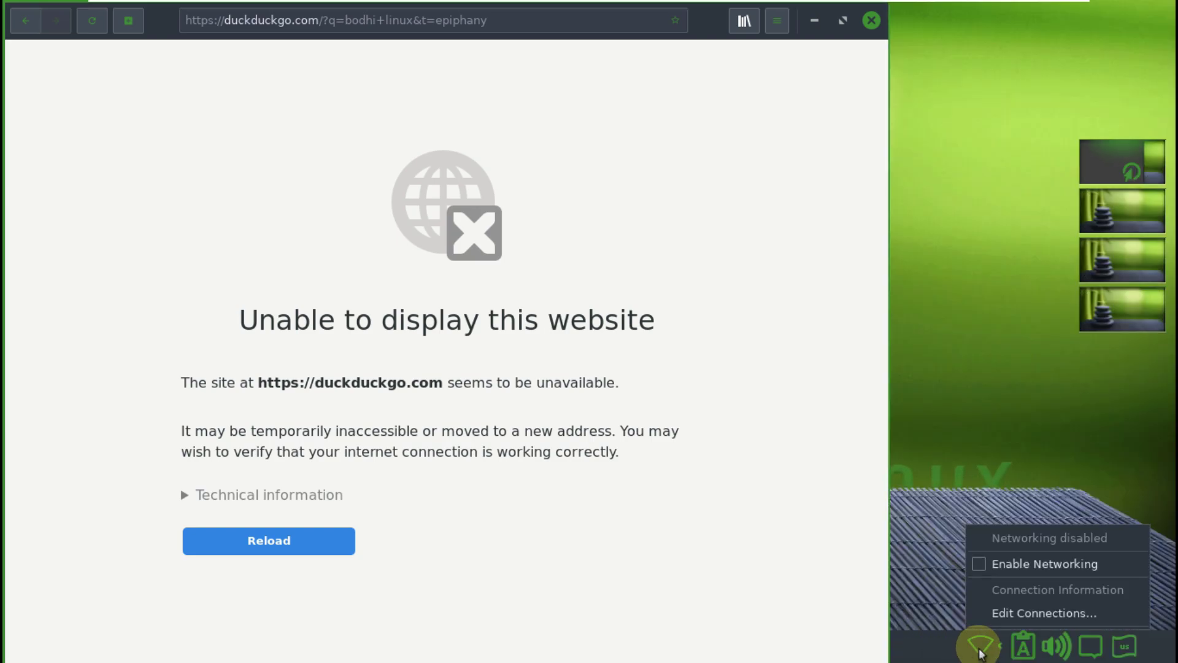
{"action": "left_click", "coordinate": [982, 564]}
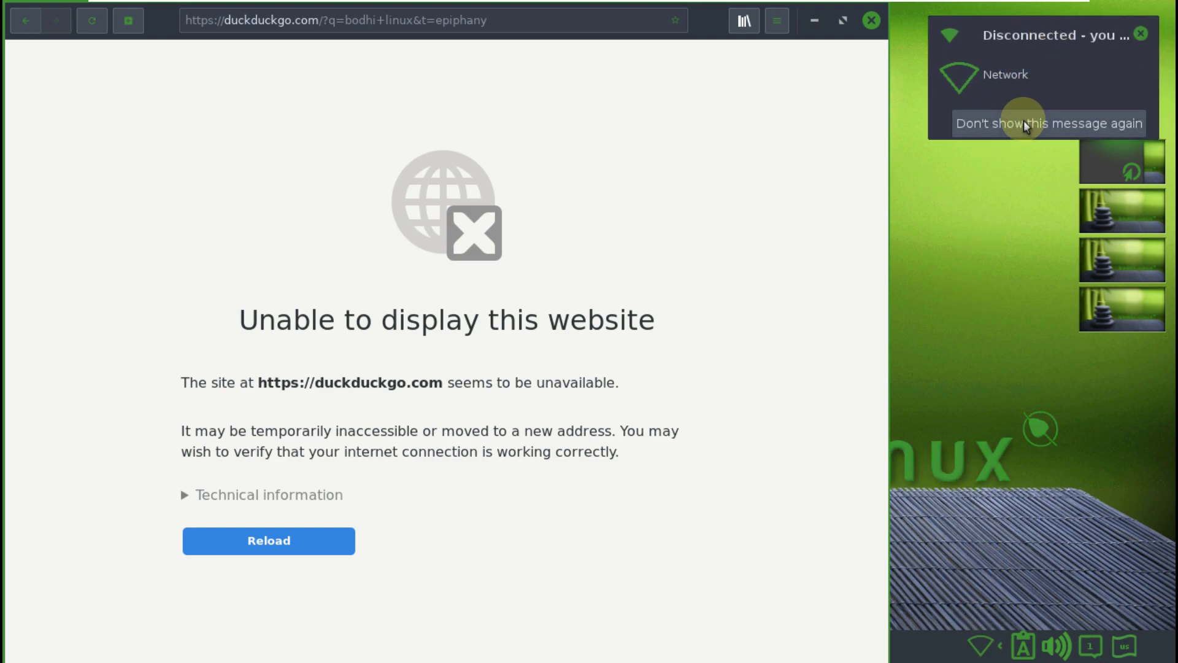
{"action": "left_click", "coordinate": [1000, 42]}
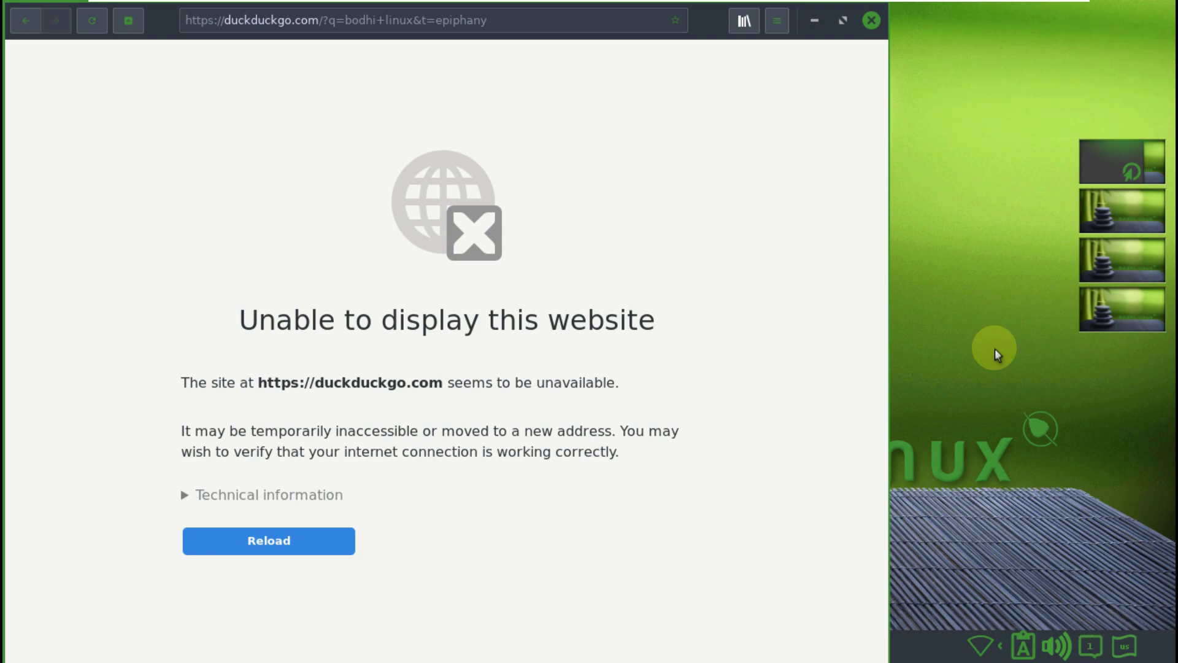
{"action": "left_click", "coordinate": [270, 535]}
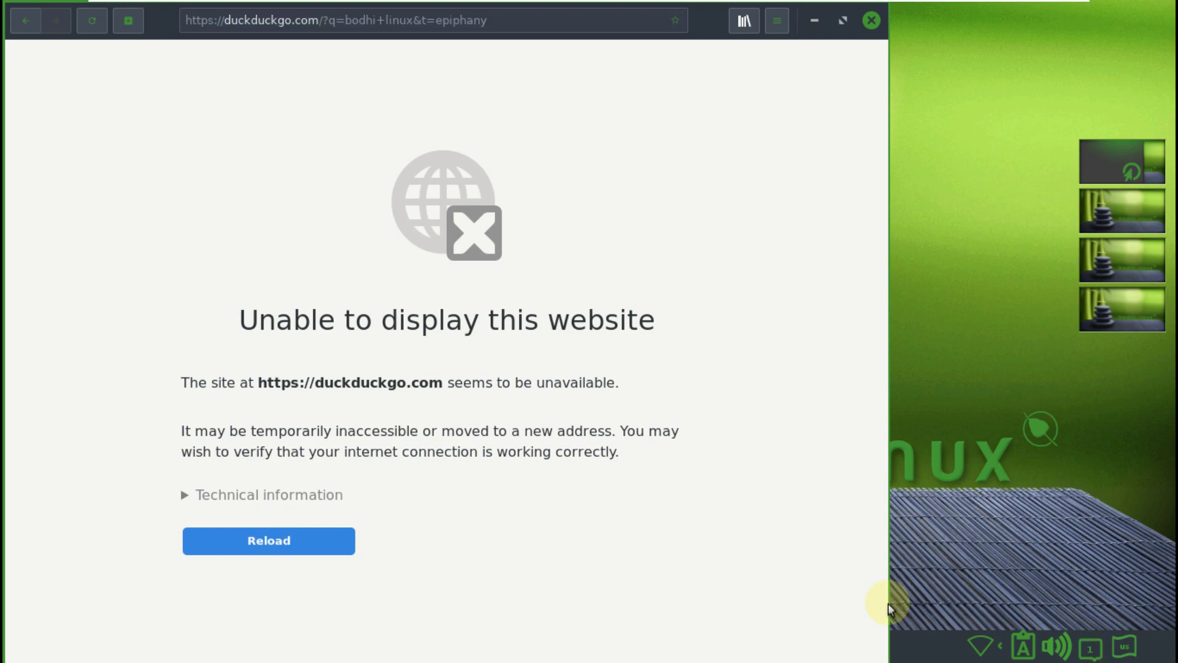
- Toggle networking off, retry loading the search page, and toggle networking on again
{"action": "left_click", "coordinate": [987, 650]}
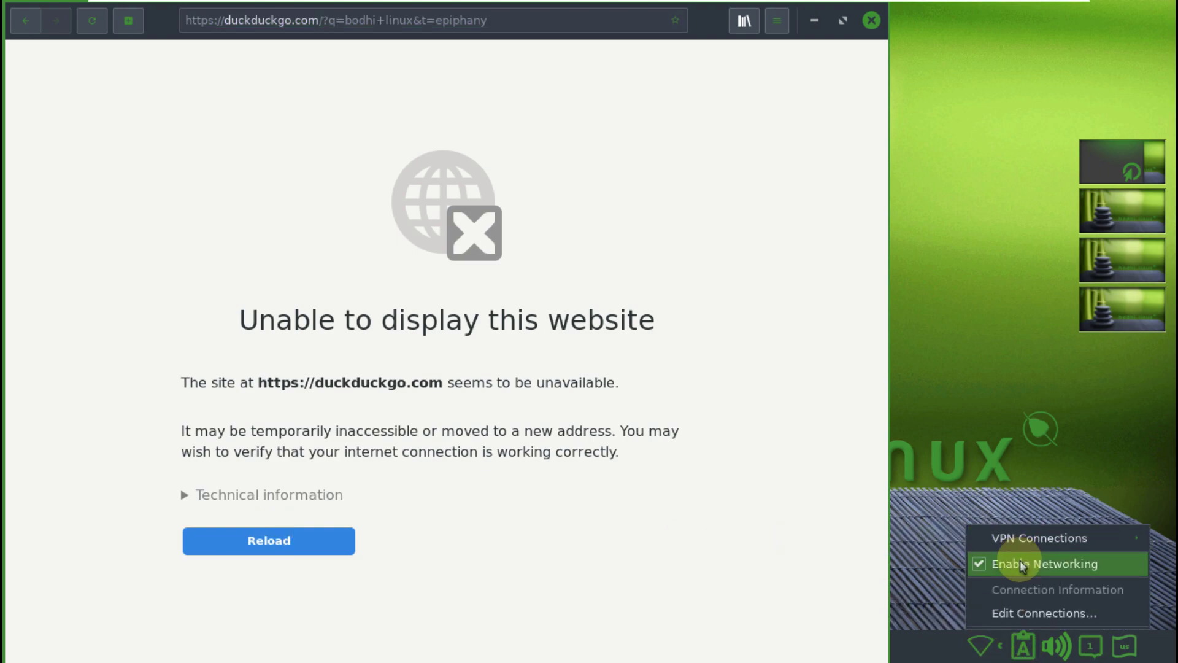
{"action": "left_click", "coordinate": [1052, 569]}
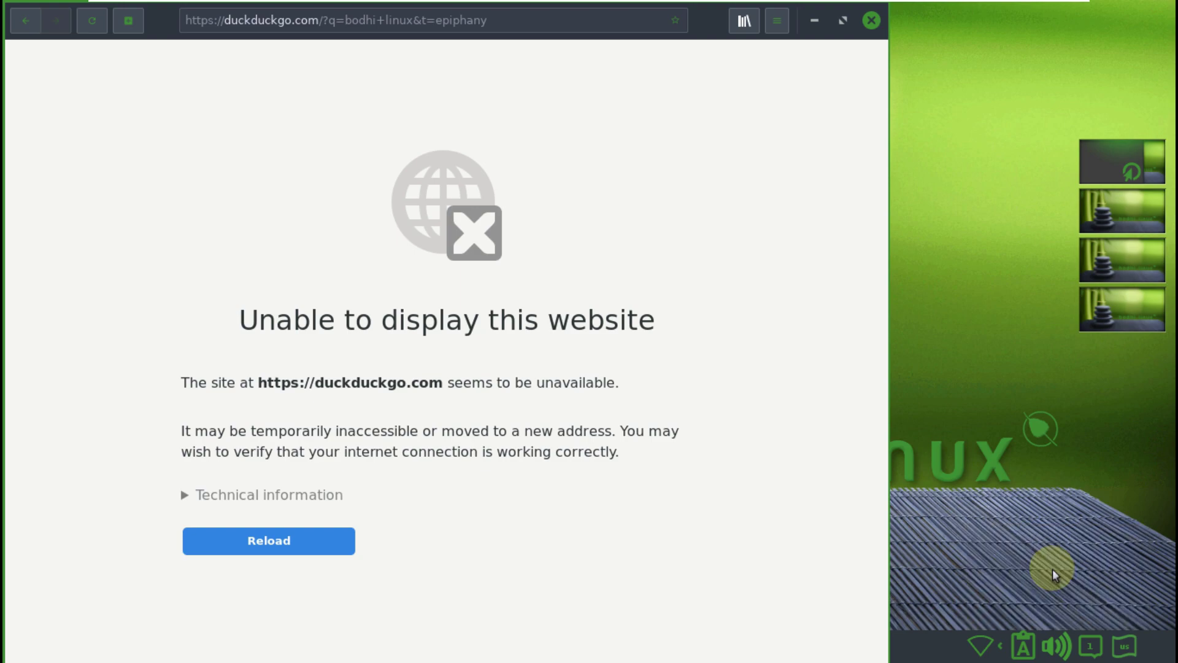
{"action": "left_click", "coordinate": [286, 529]}
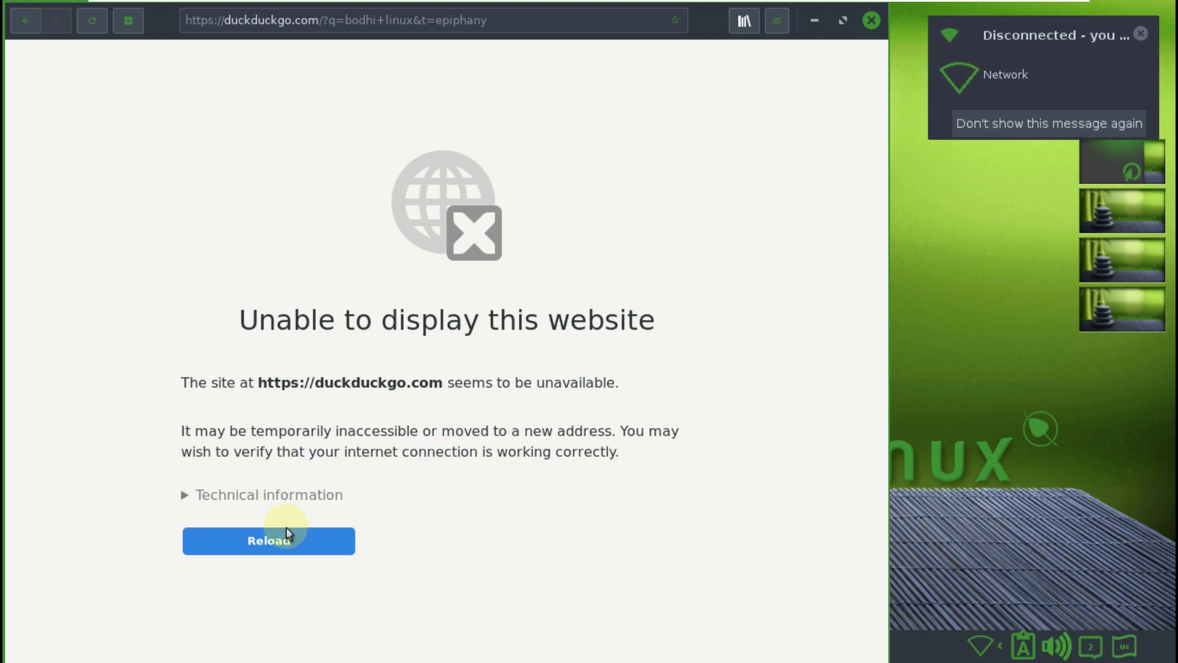
{"action": "left_click", "coordinate": [288, 540]}
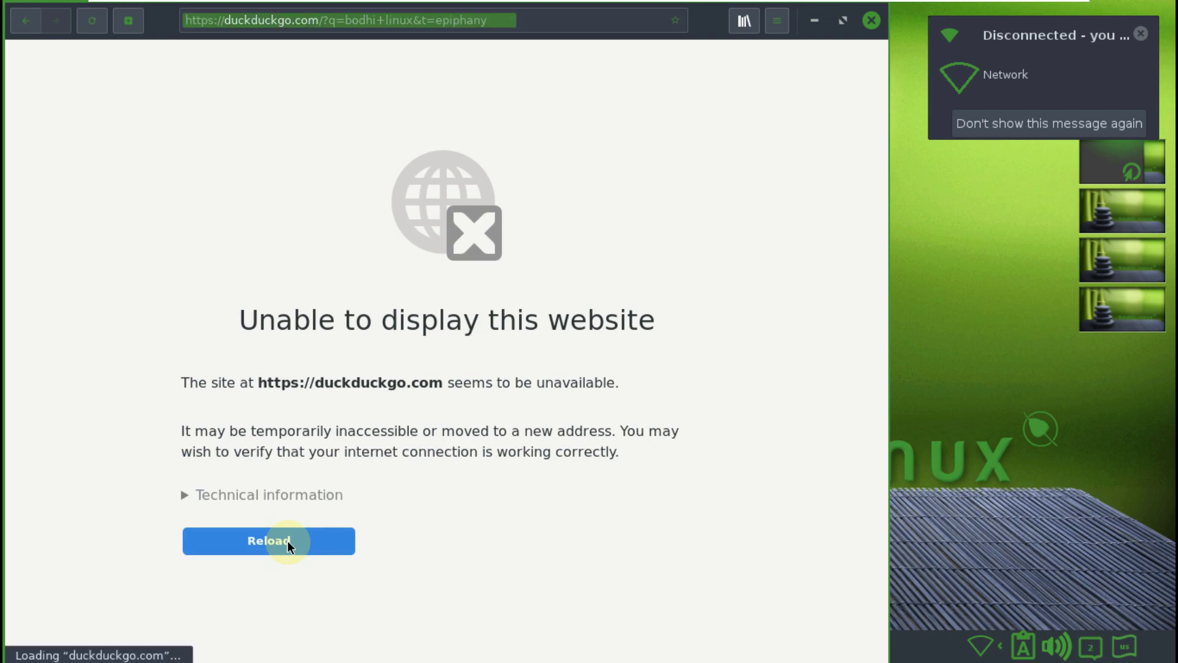
{"action": "left_click", "coordinate": [981, 646]}
{"action": "left_click", "coordinate": [1013, 562]}
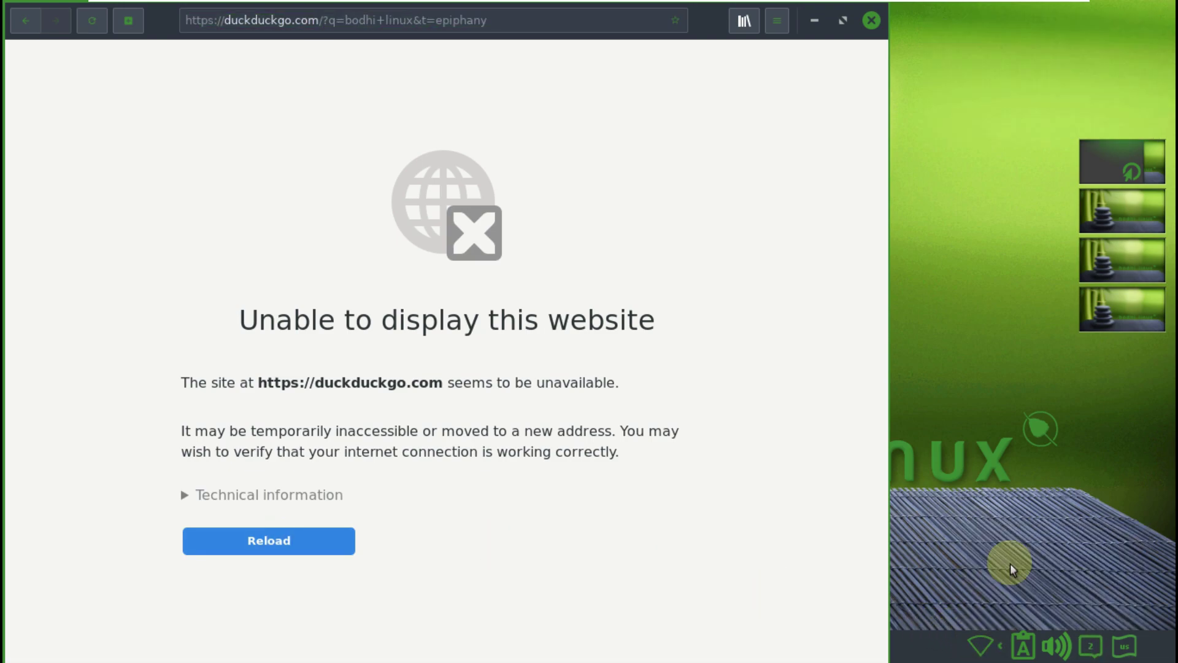
- Close the Web browser and launch the Bodhi Linux installer from the desktop
{"action": "left_click", "coordinate": [871, 21]}
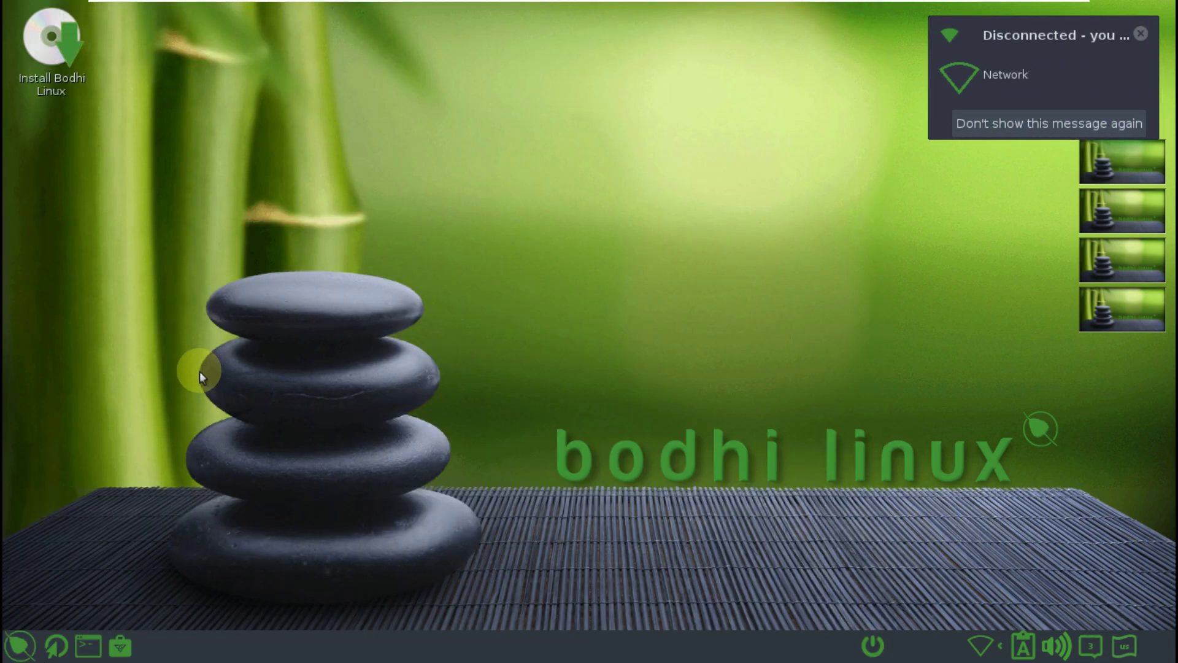
{"action": "left_click", "coordinate": [66, 77]}
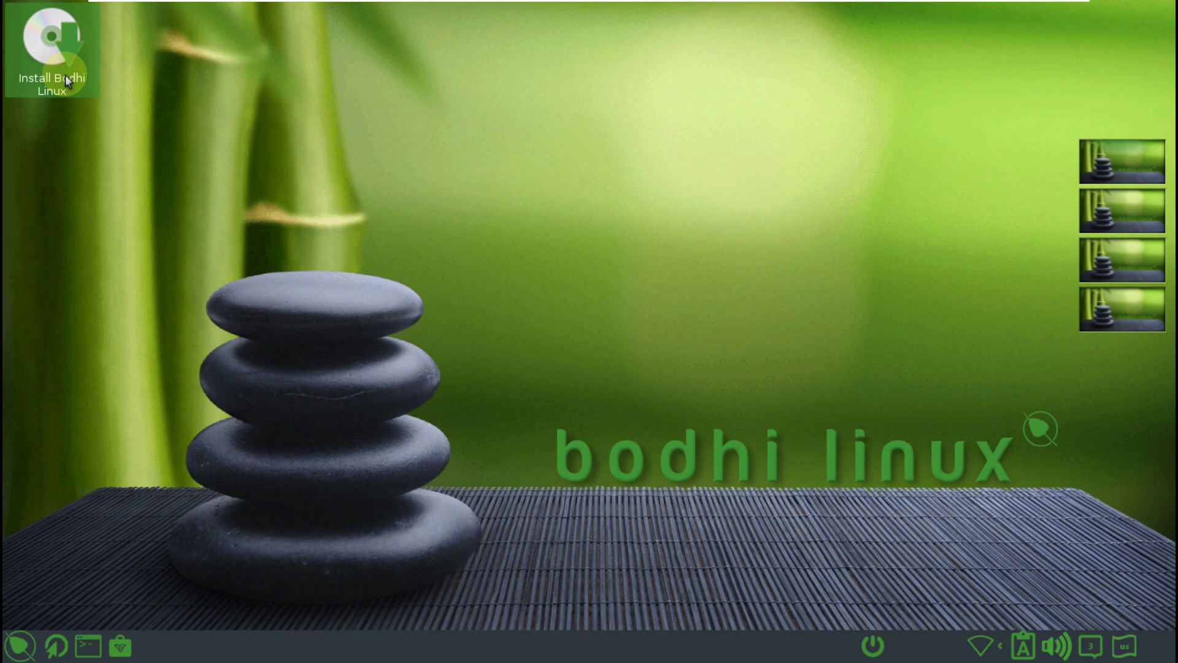
{"action": "double_click", "coordinate": [66, 78]}
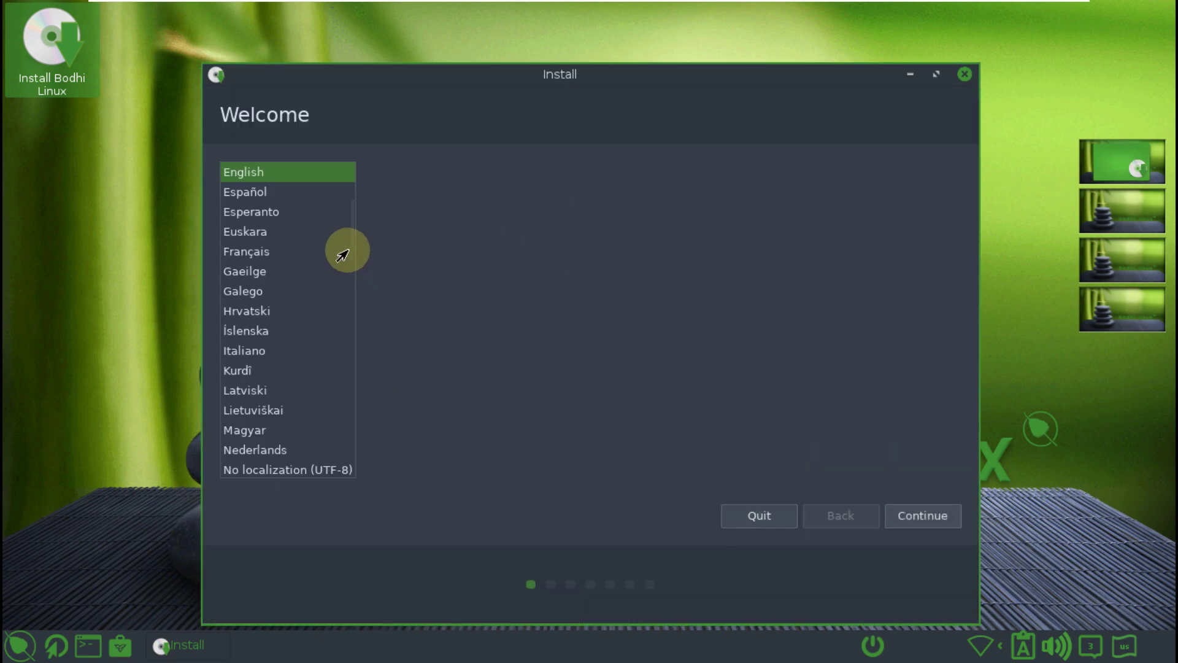
- Proceed through the installer with English as the language and English (US) as the keyboard layout
{"action": "left_click_drag", "start_coordinate": [347, 249], "coordinate": [349, 193]}
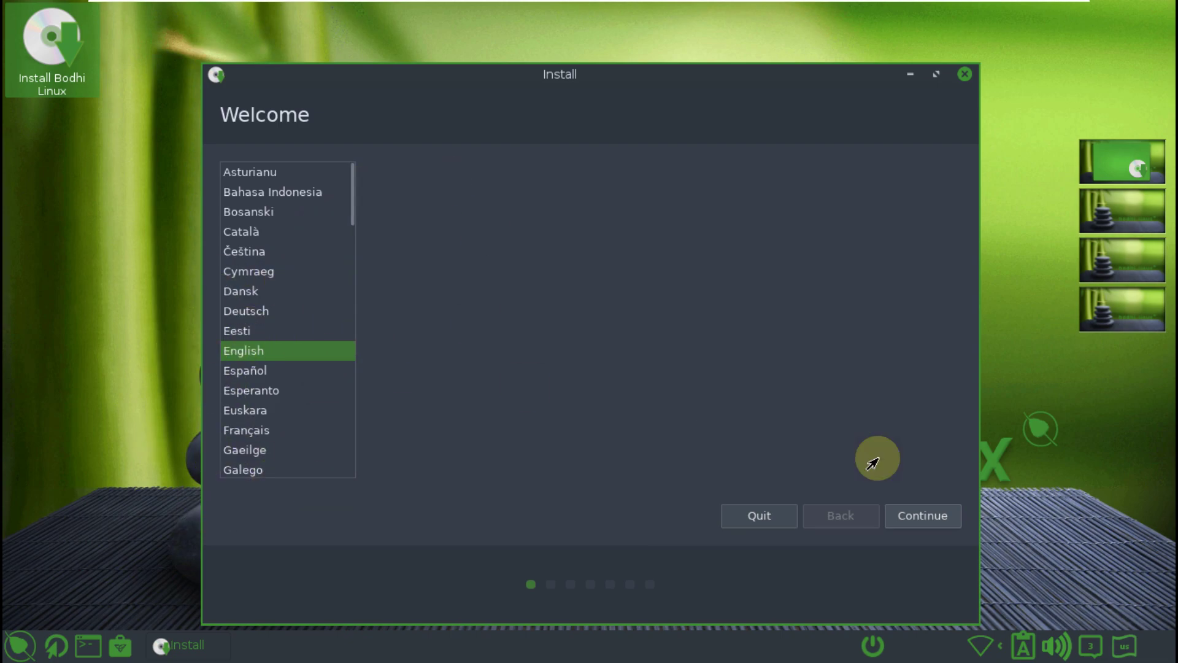
{"action": "left_click", "coordinate": [900, 519]}
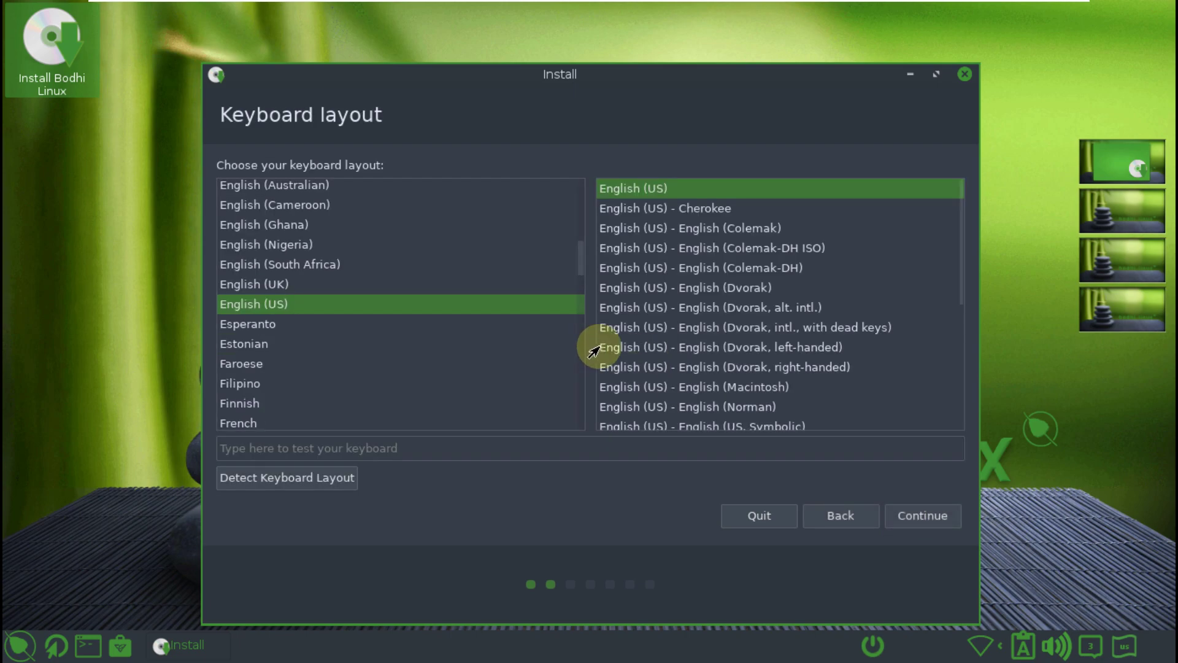
{"action": "scroll", "coordinate": [670, 334], "scroll_direction": "down", "scroll_amount": 2}
{"action": "scroll", "coordinate": [671, 335], "scroll_direction": "up", "scroll_amount": 2}
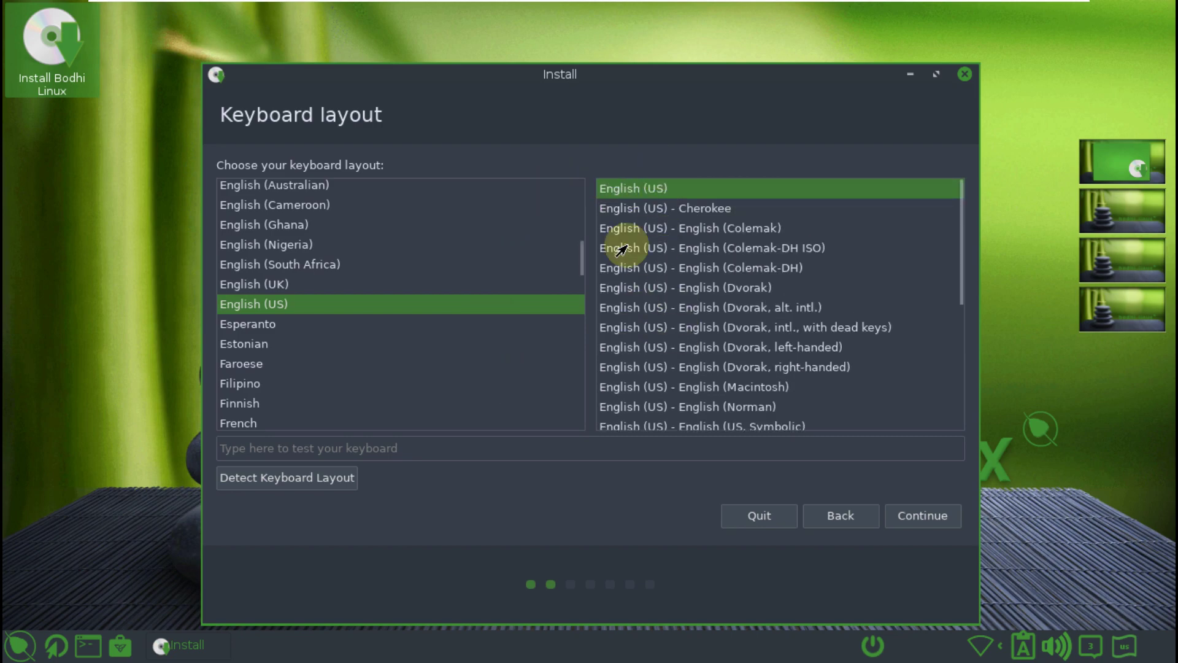
{"action": "left_click", "coordinate": [923, 518]}
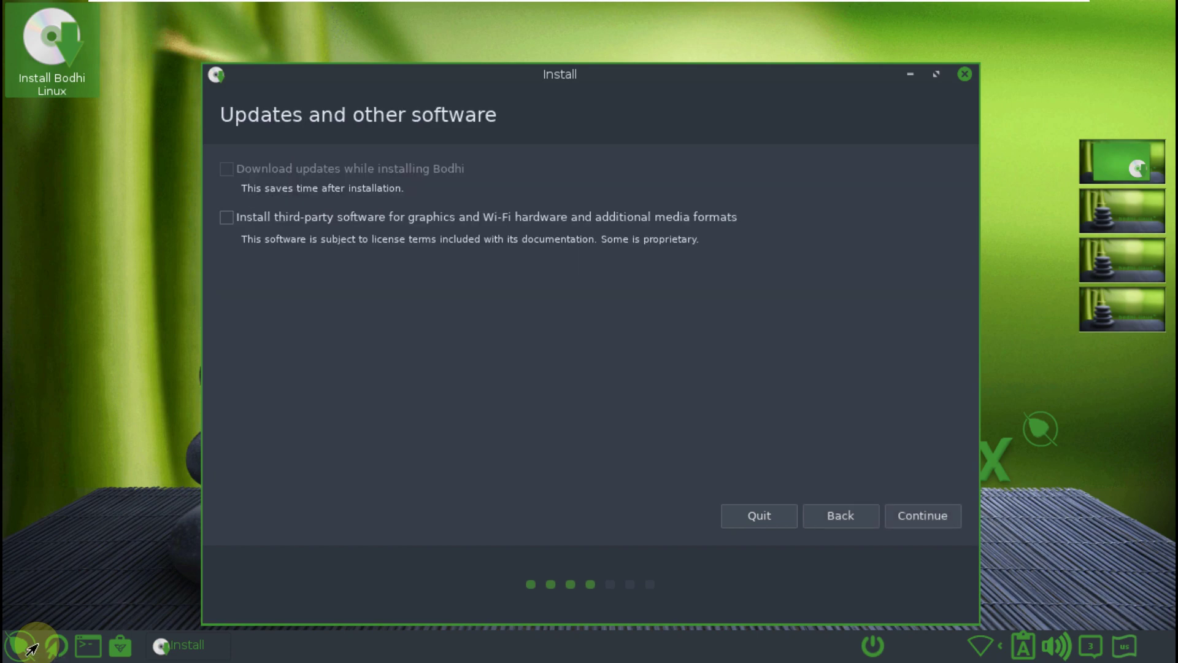
- Enable installing third-party software for graphics, Wi-Fi hardware and additional media formats, and continue to the installation type
{"action": "left_click", "coordinate": [377, 217]}
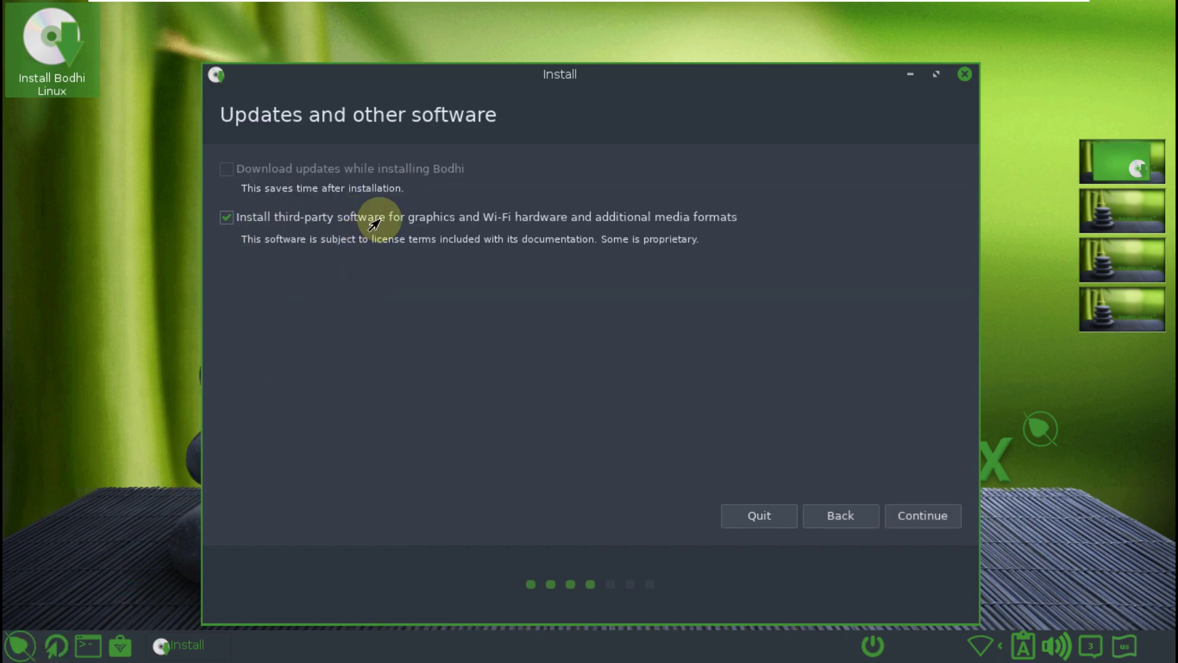
{"action": "left_click", "coordinate": [919, 515]}
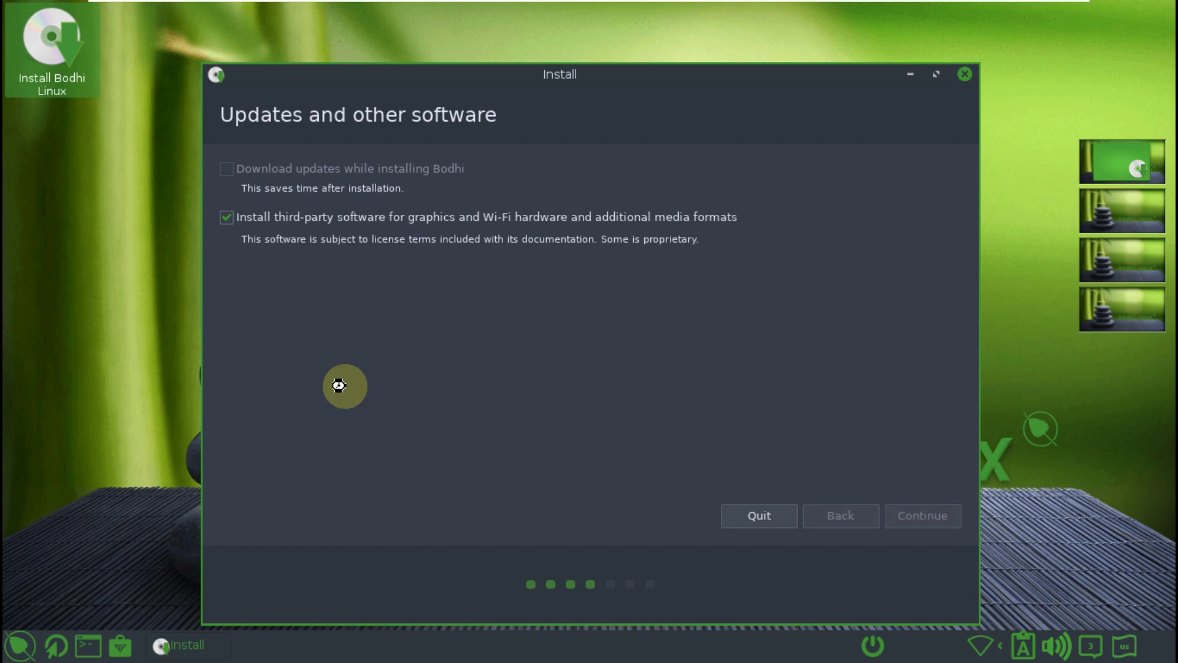
- Browse the installed applications in the Accessories, Graphics and System Tools categories
{"action": "left_click", "coordinate": [23, 651]}
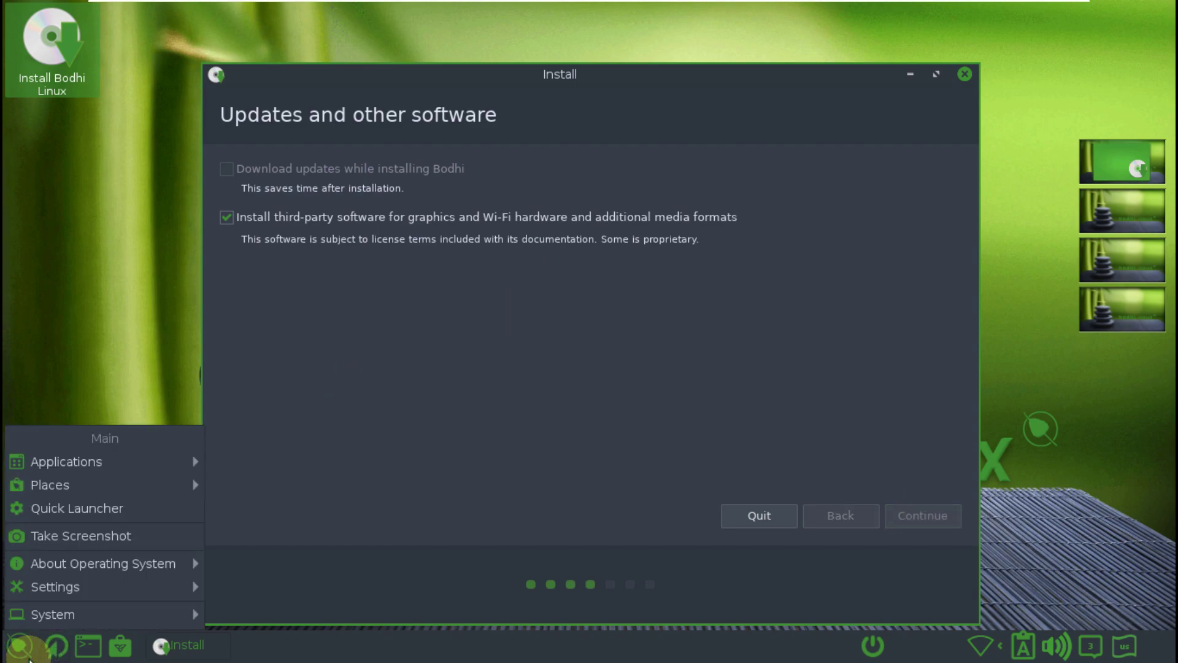
{"action": "mouse_move", "coordinate": [118, 469]}
{"action": "mouse_move", "coordinate": [216, 472]}
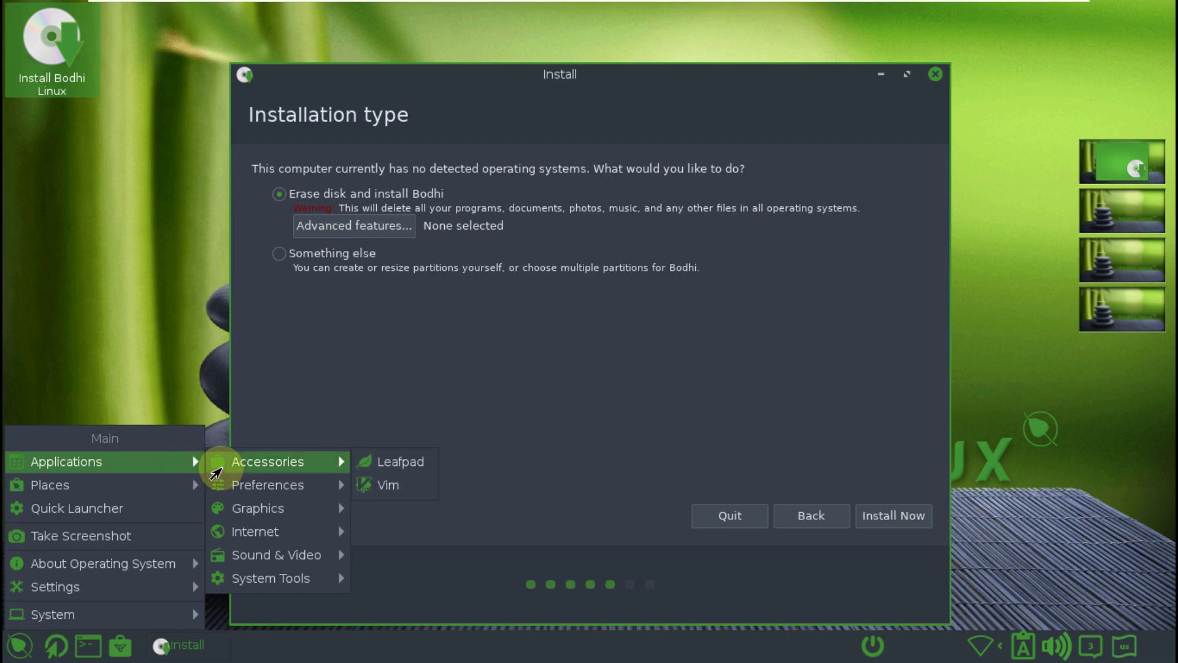
{"action": "mouse_move", "coordinate": [259, 517]}
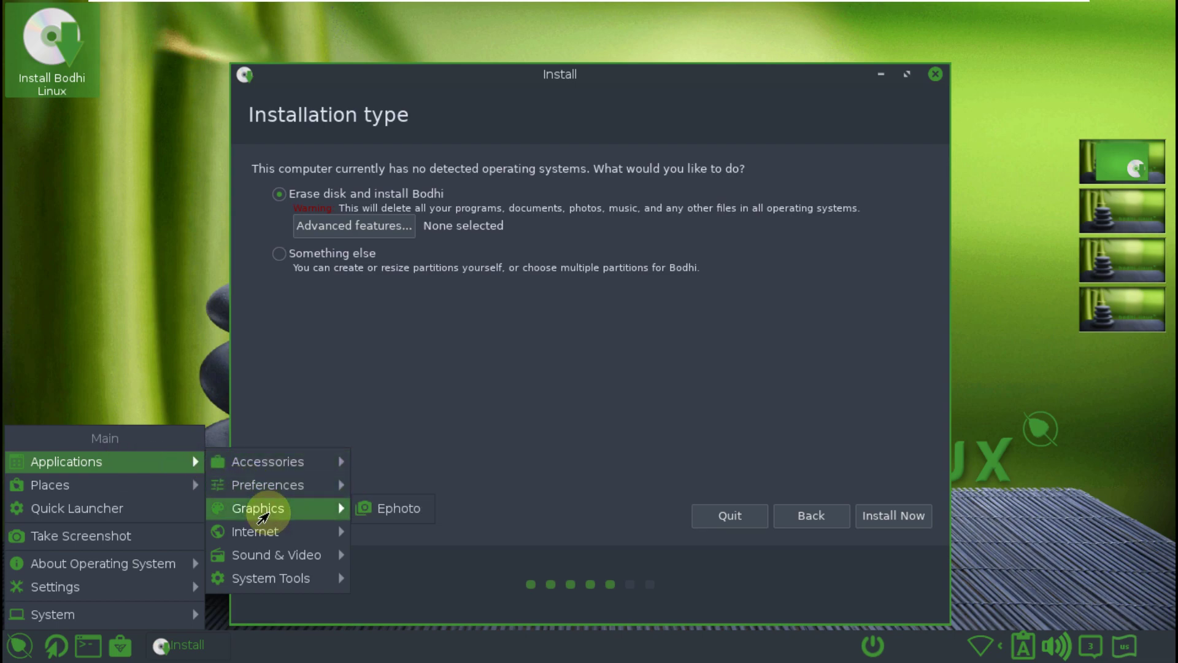
{"action": "mouse_move", "coordinate": [299, 593]}
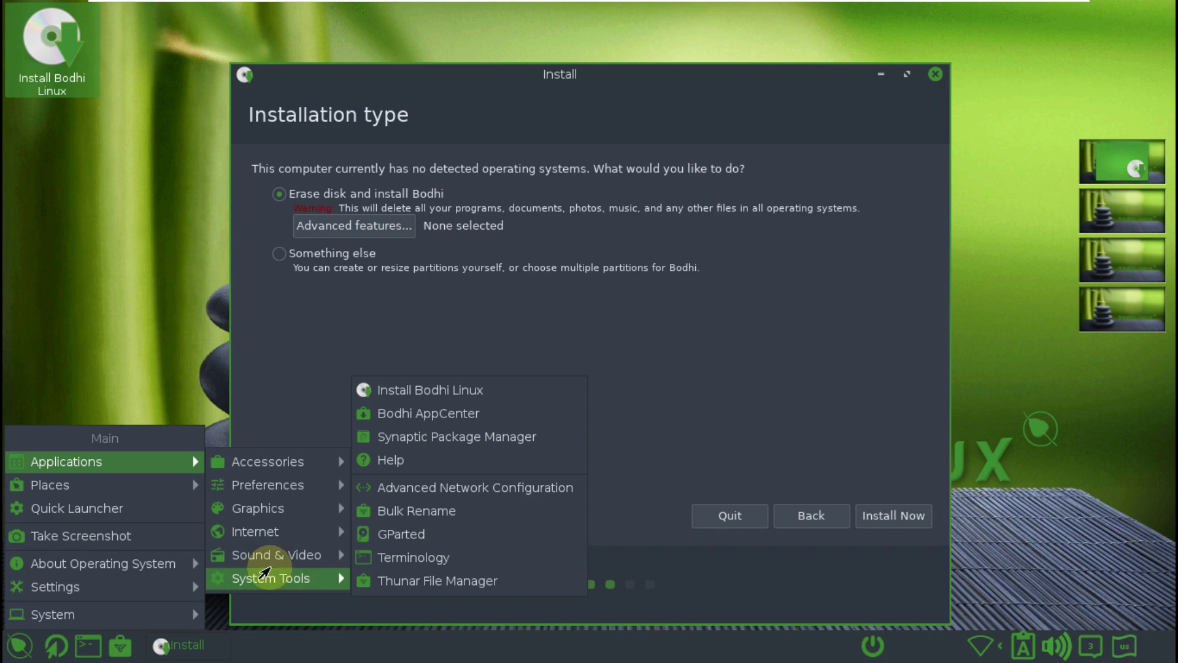
{"action": "mouse_move", "coordinate": [171, 492]}
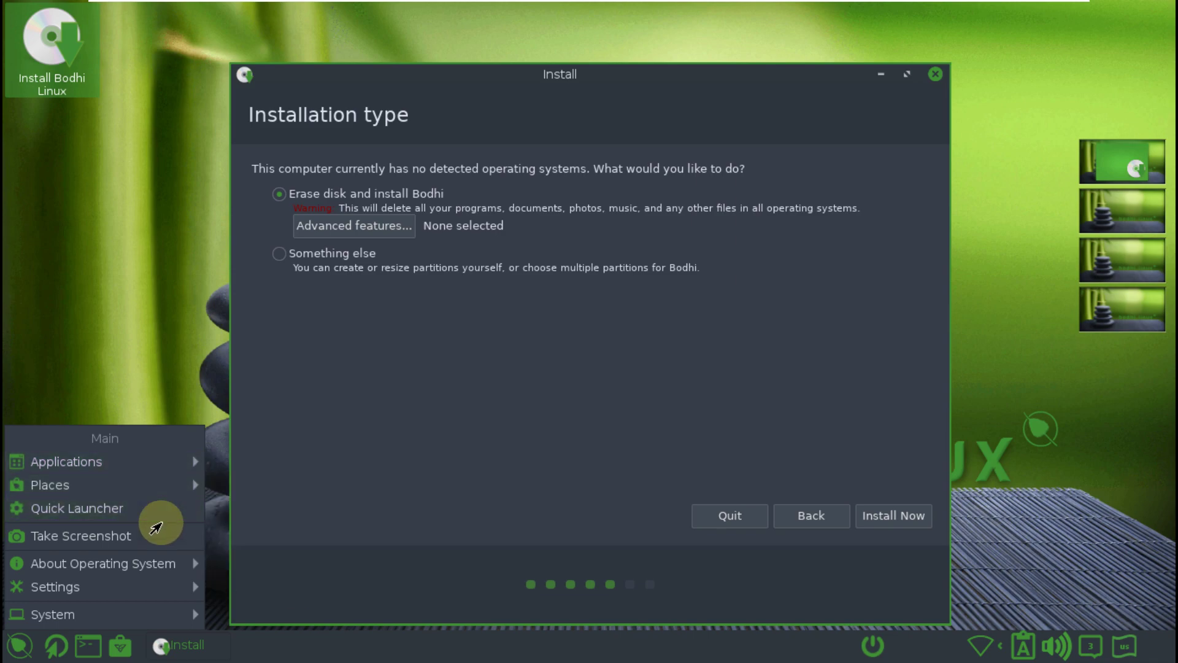
- Open the operating system's Help, look through the Bodhi Quick Start Guide index, and close the browser
{"action": "mouse_move", "coordinate": [138, 571]}
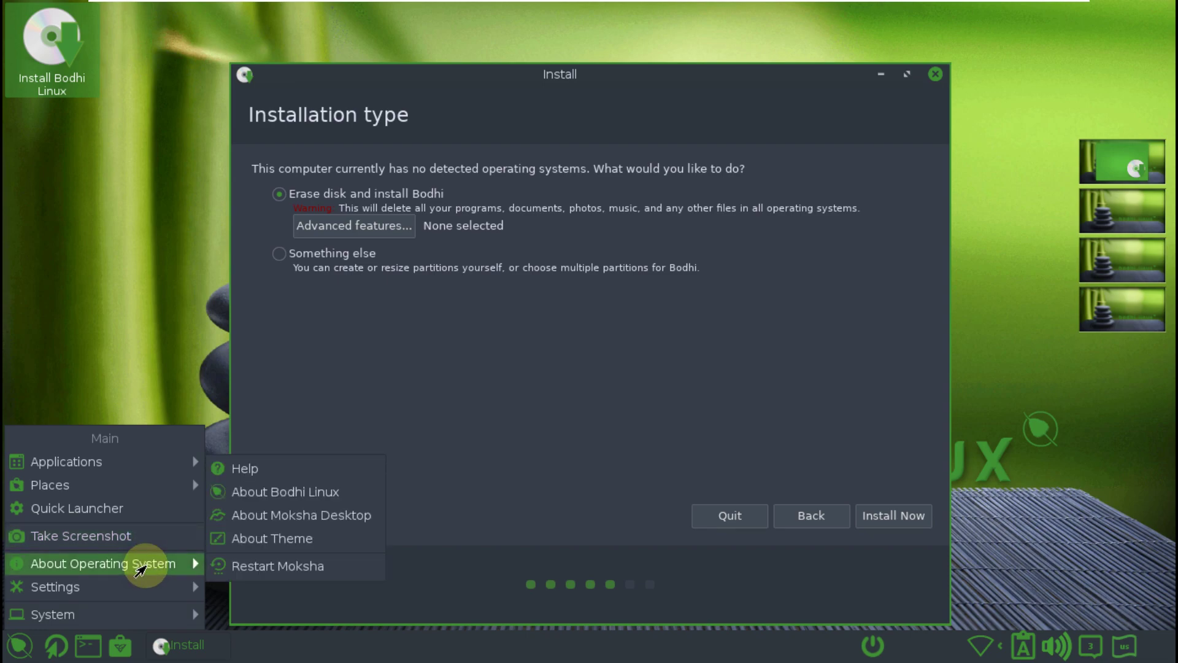
{"action": "left_click", "coordinate": [258, 480]}
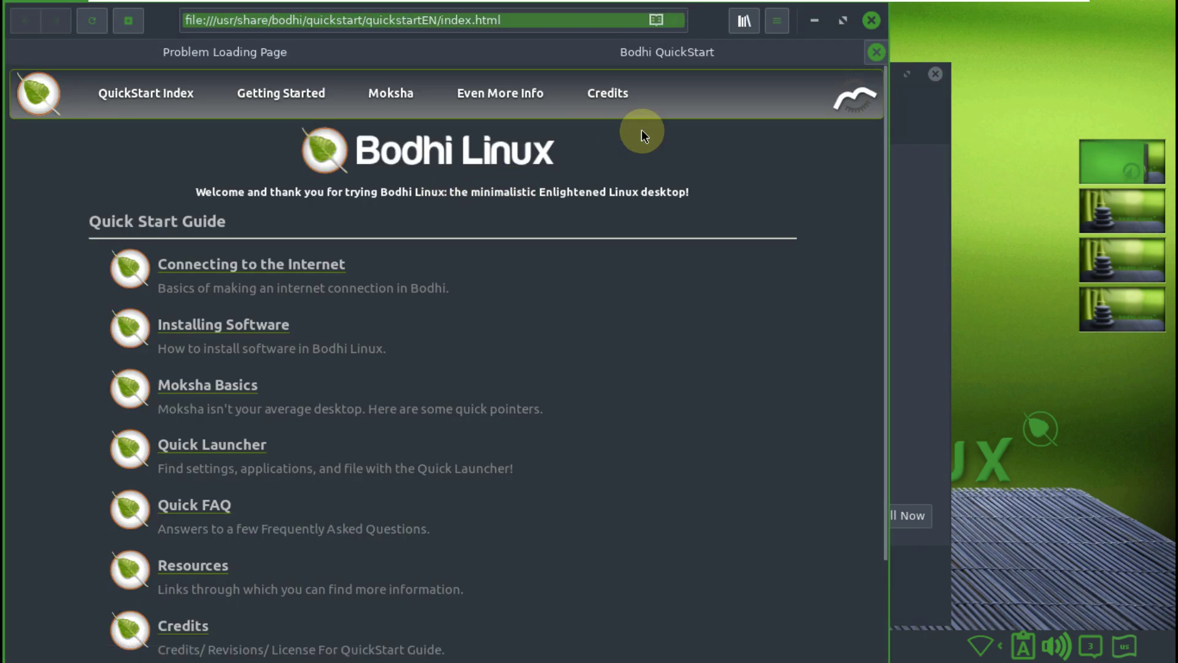
{"action": "scroll", "coordinate": [482, 356], "scroll_direction": "down", "scroll_amount": 3}
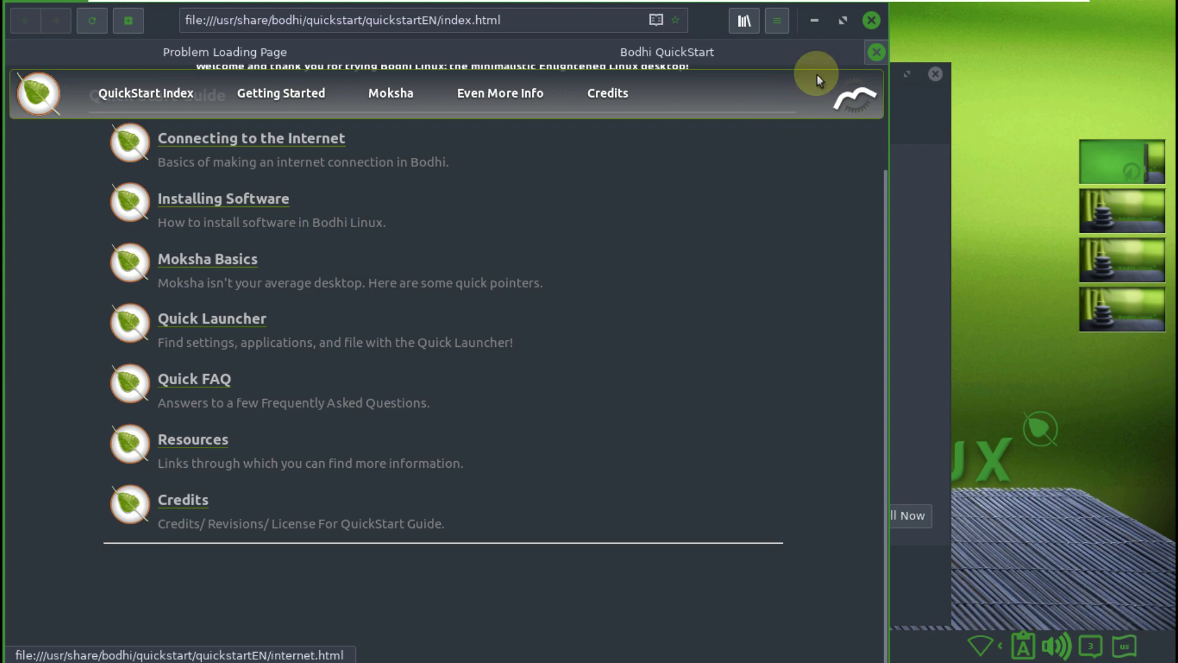
{"action": "left_click", "coordinate": [870, 21]}
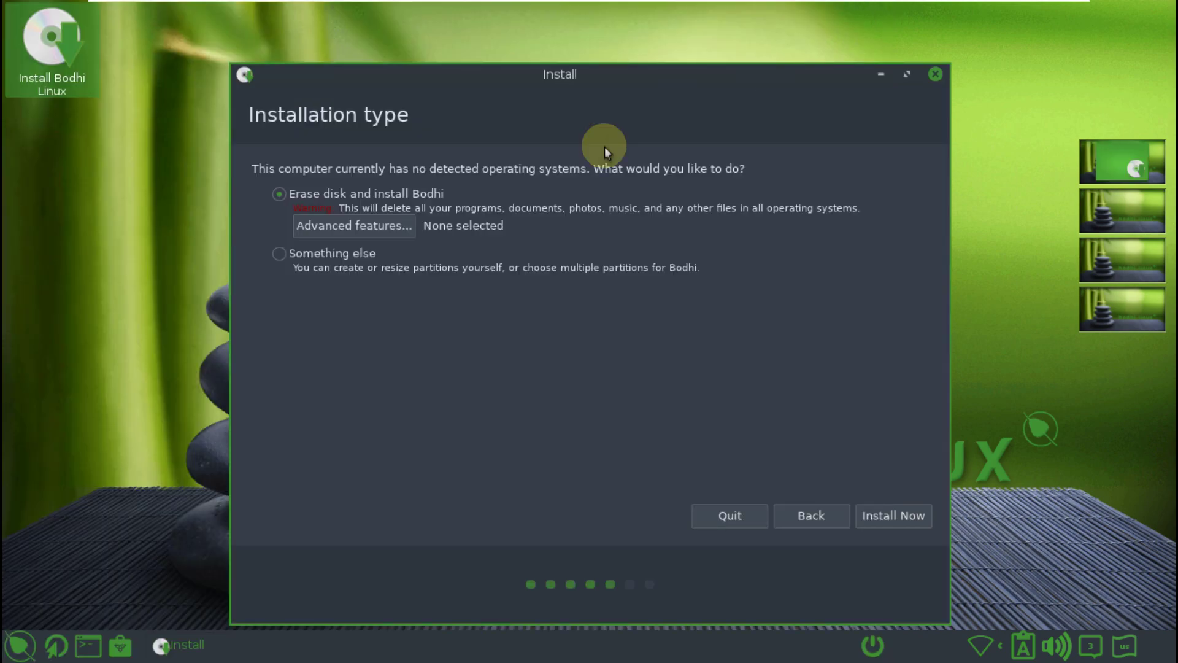
- View the About Bodhi Linux information with its version and credits, and close the window
{"action": "left_click", "coordinate": [20, 648]}
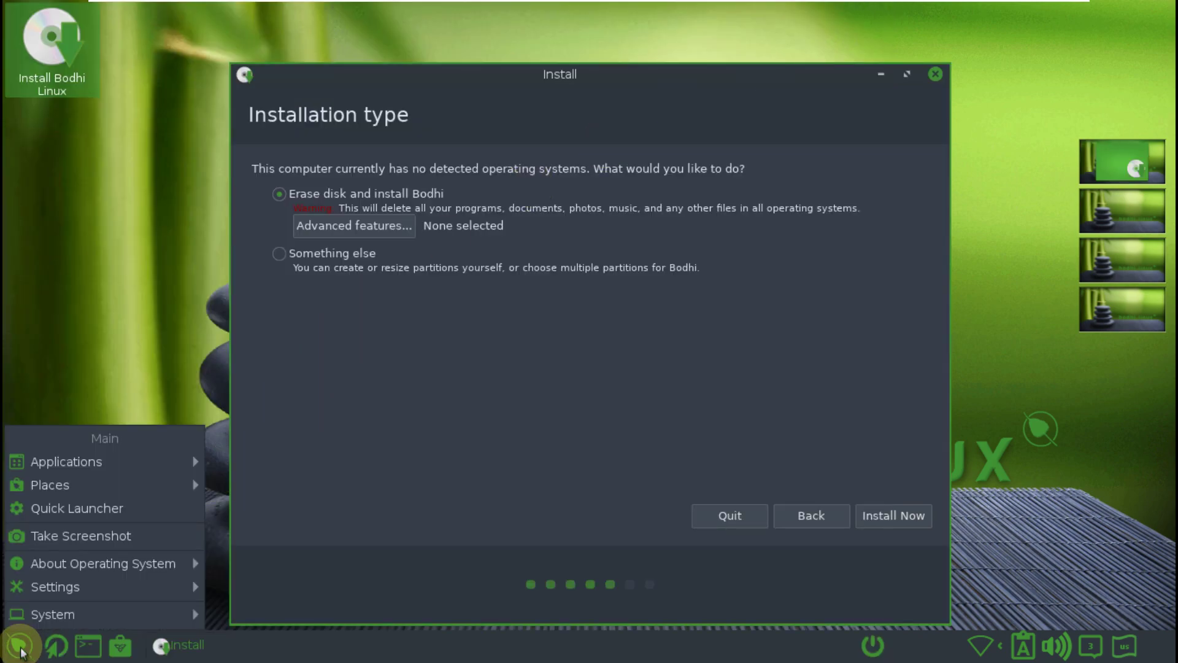
{"action": "mouse_move", "coordinate": [112, 563]}
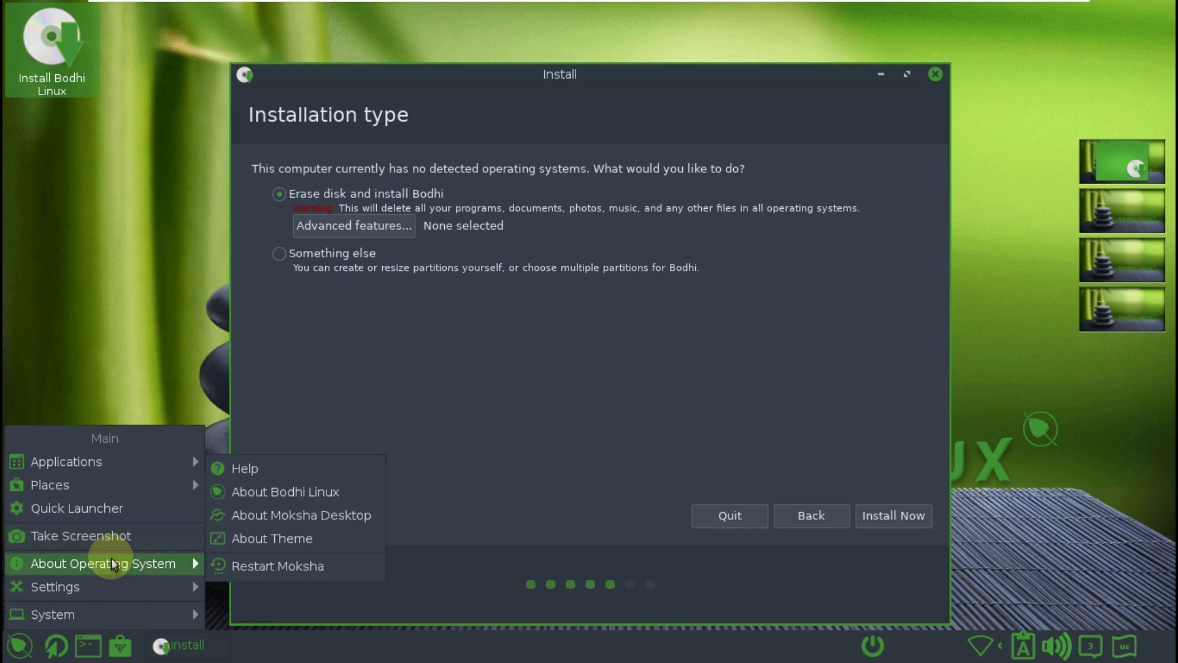
{"action": "left_click", "coordinate": [277, 491]}
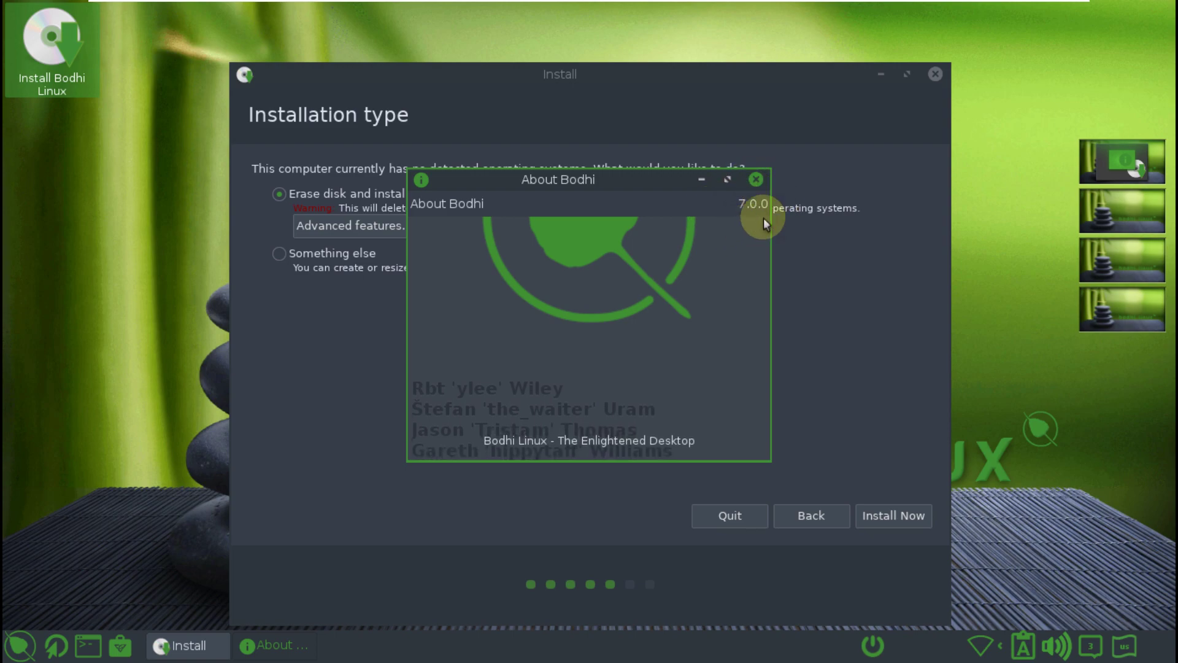
{"action": "left_click", "coordinate": [759, 183]}
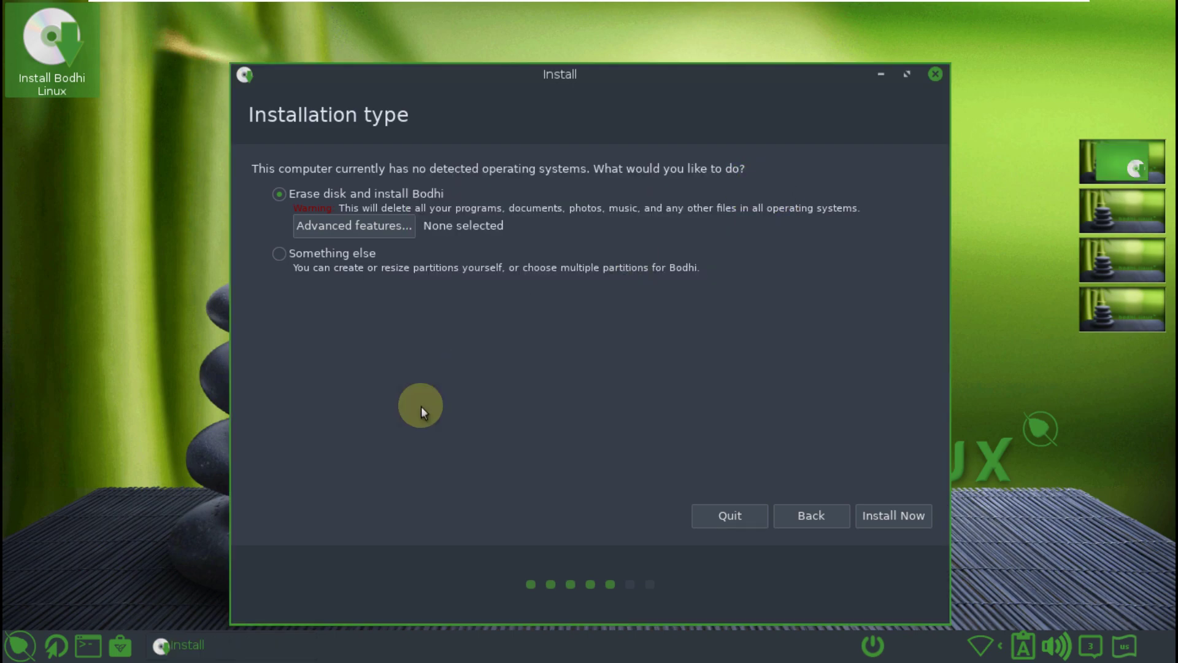
- View the About Moksha Desktop information with its version and credits, and close the window
{"action": "left_click", "coordinate": [21, 644]}
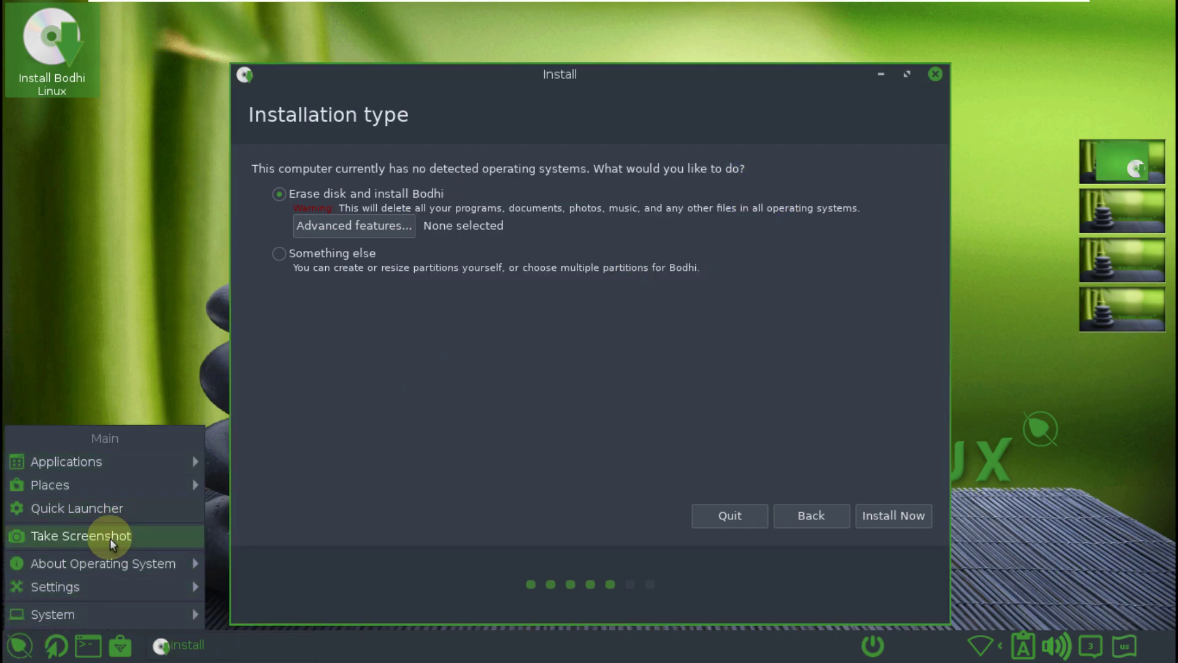
{"action": "mouse_move", "coordinate": [109, 557]}
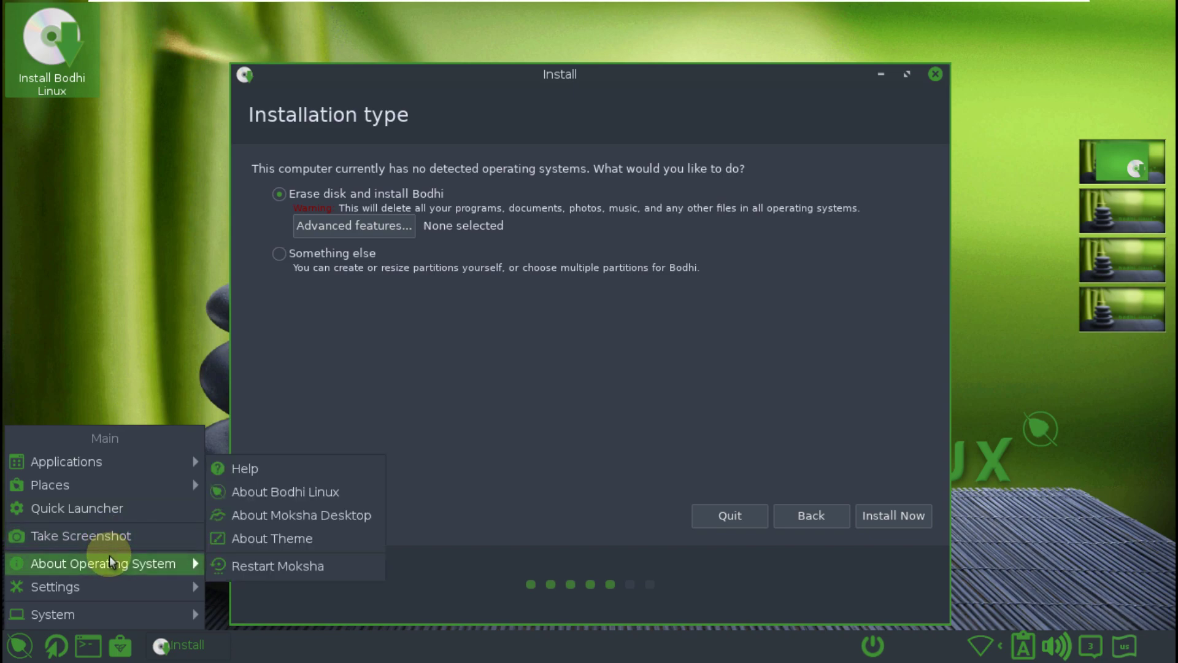
{"action": "left_click", "coordinate": [275, 518]}
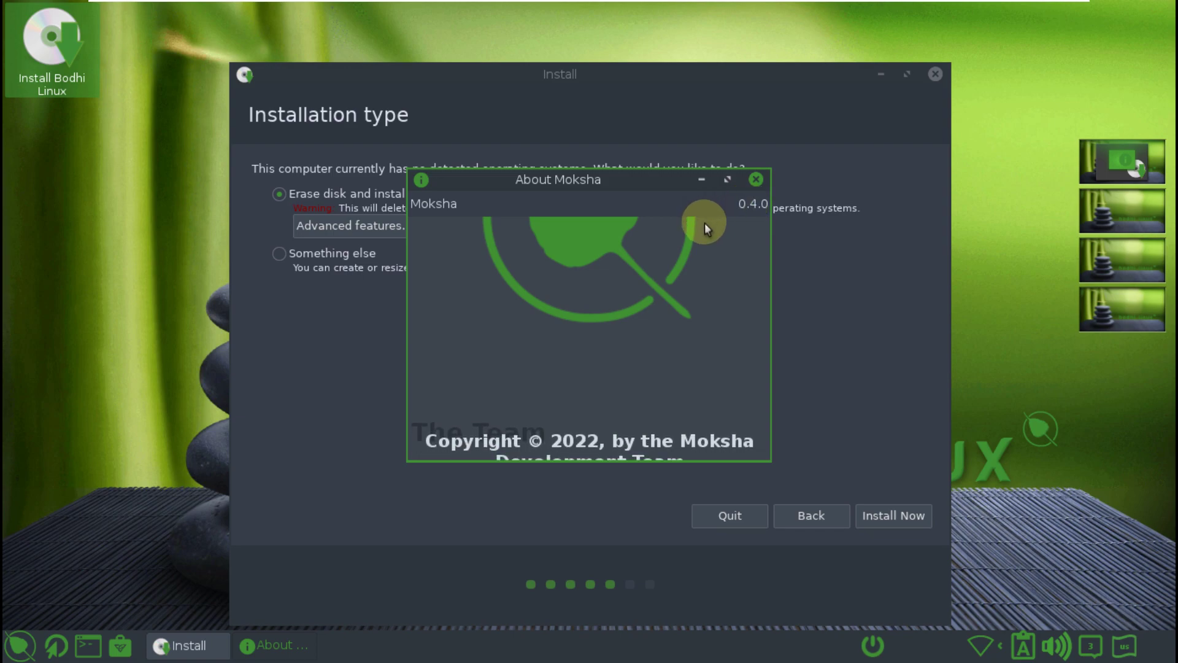
{"action": "left_click", "coordinate": [755, 179]}
- View the About Theme details of the current Moksha theme and close the window
{"action": "left_click", "coordinate": [20, 646]}
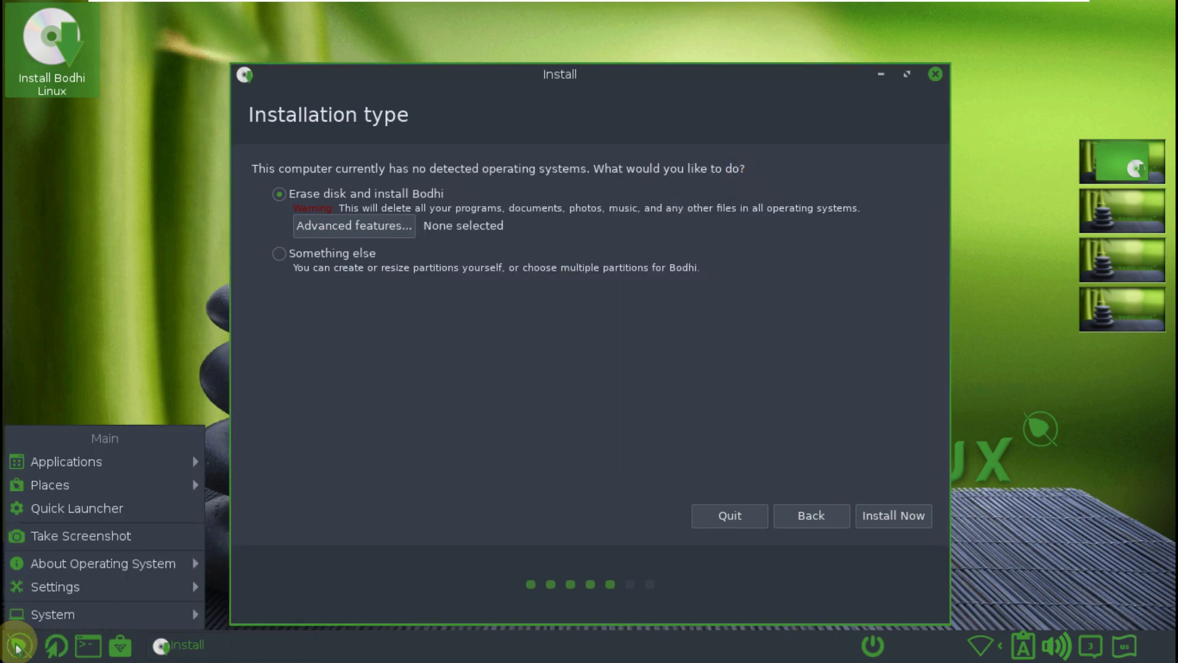
{"action": "mouse_move", "coordinate": [105, 564]}
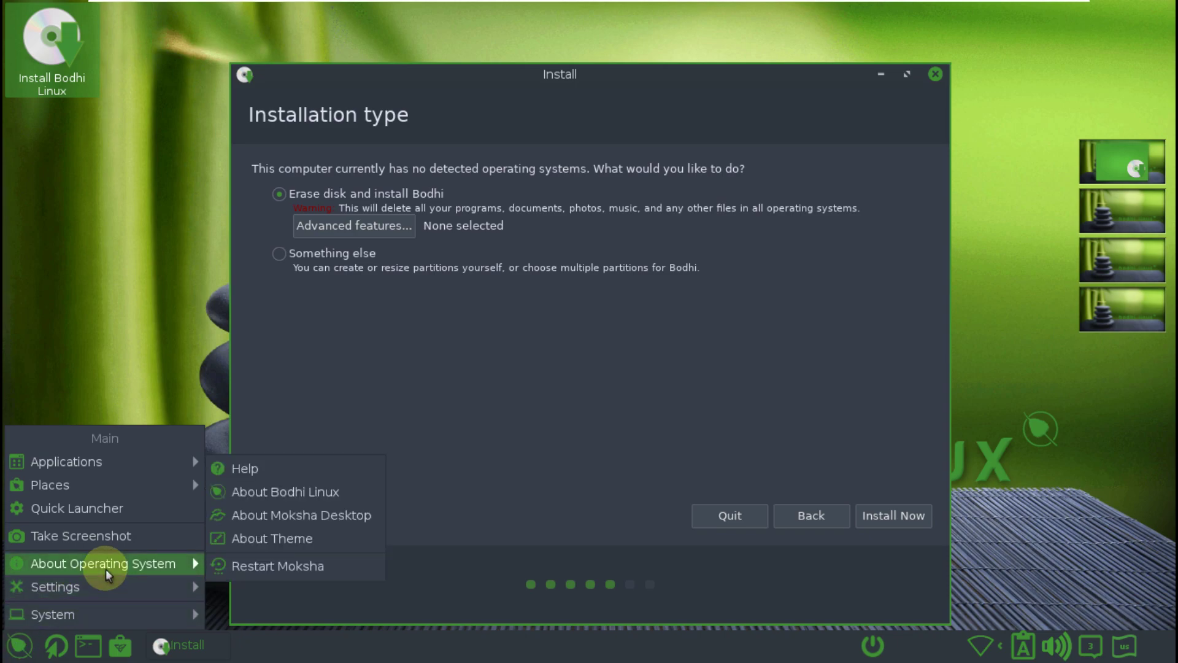
{"action": "left_click", "coordinate": [248, 539]}
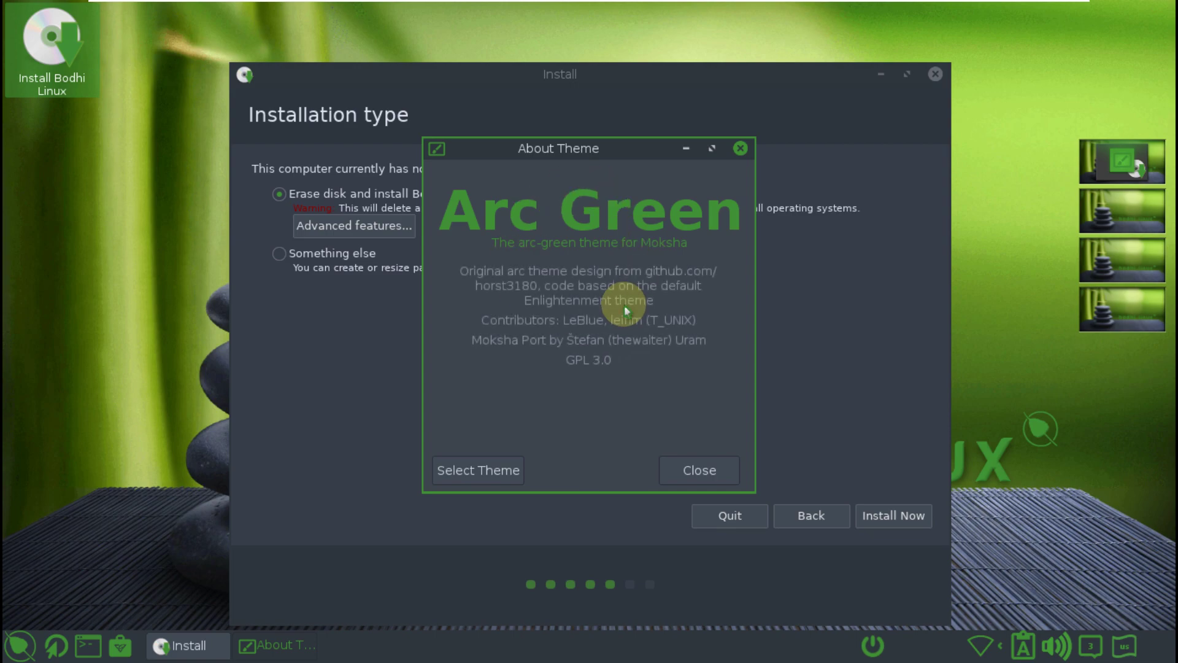
{"action": "left_click", "coordinate": [689, 469]}
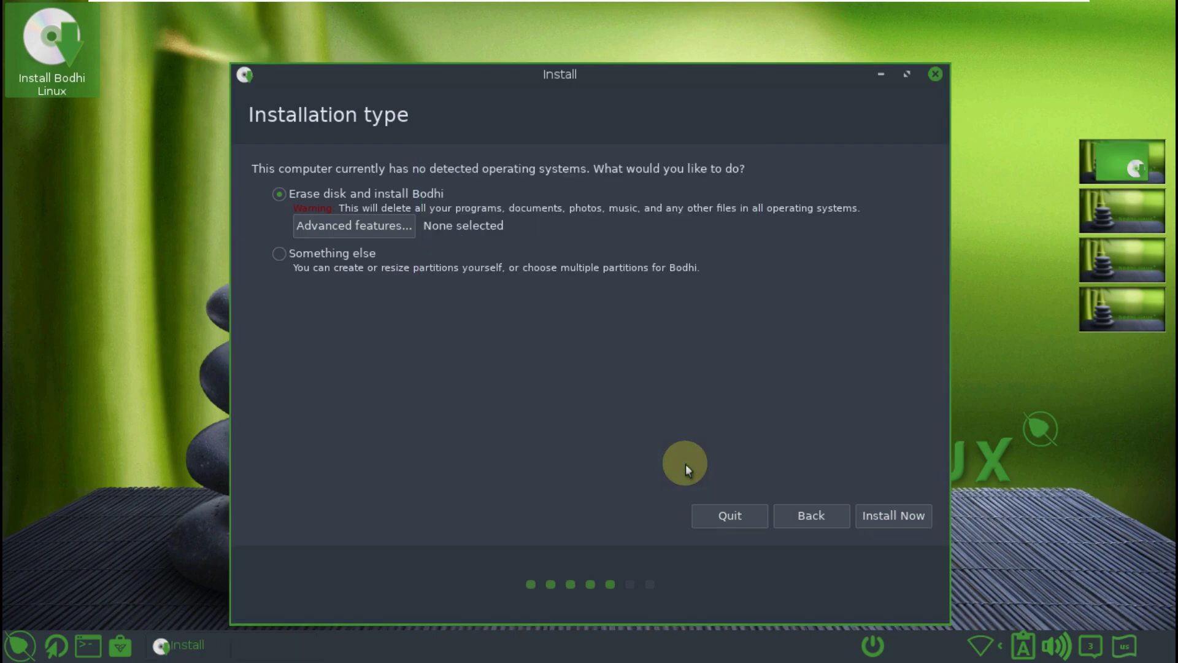
- Reopen the About Bodhi Linux information to check the release version again, and close it
{"action": "left_click", "coordinate": [22, 644]}
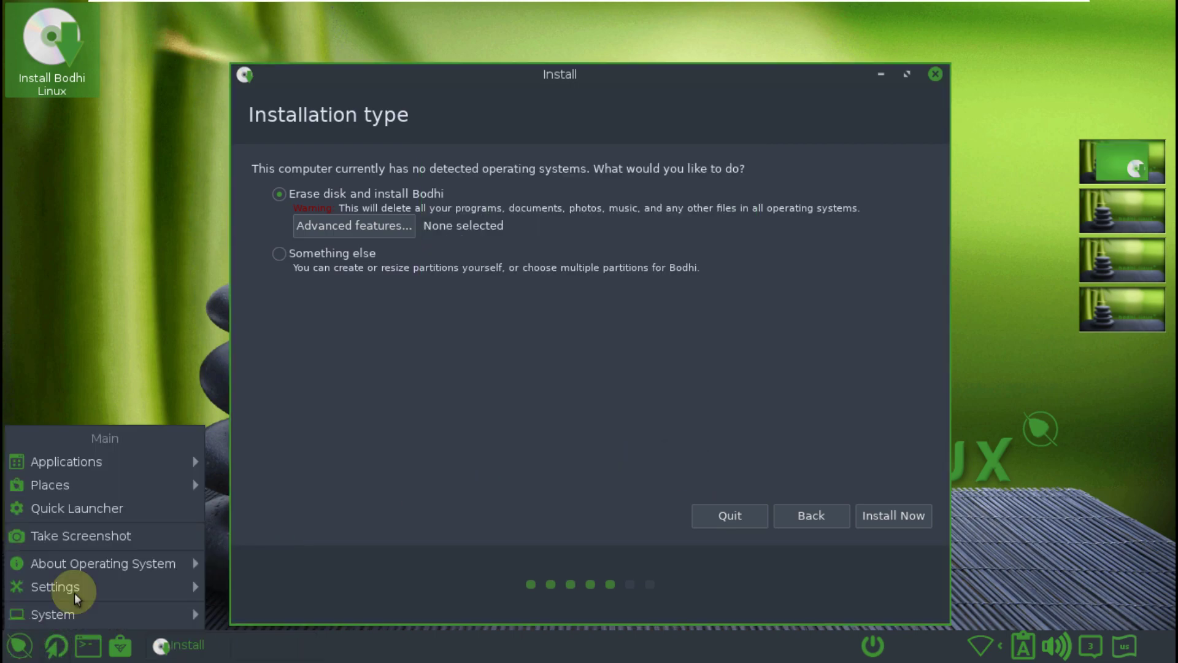
{"action": "mouse_move", "coordinate": [119, 562]}
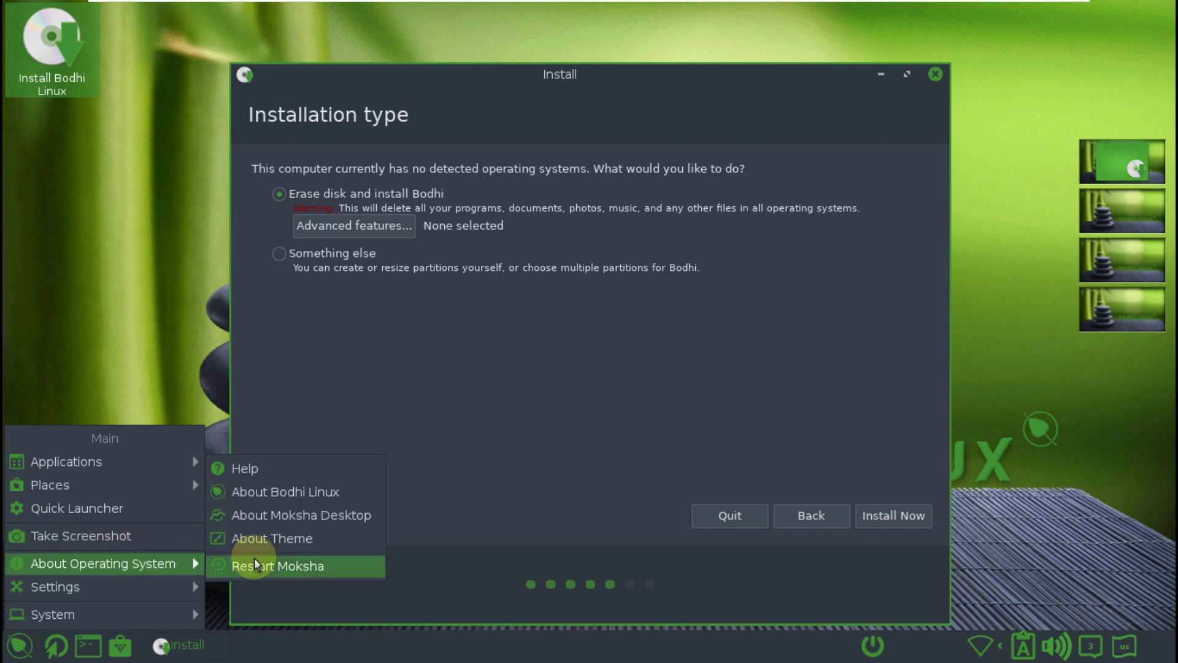
{"action": "left_click", "coordinate": [263, 491]}
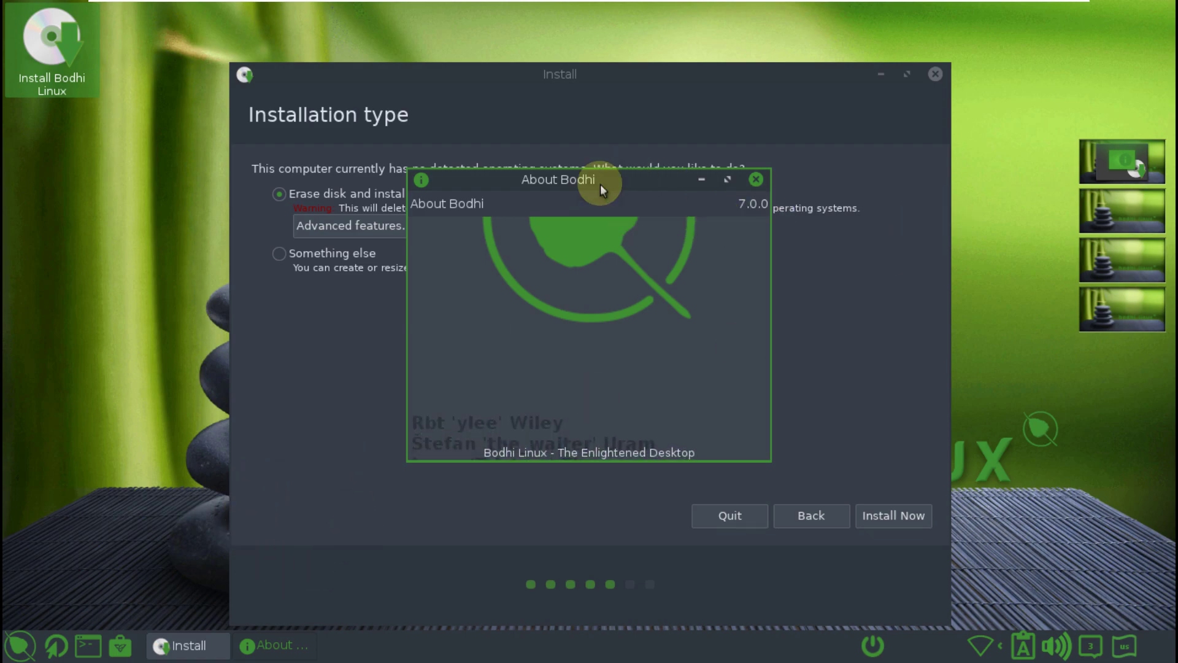
{"action": "left_click", "coordinate": [758, 180]}
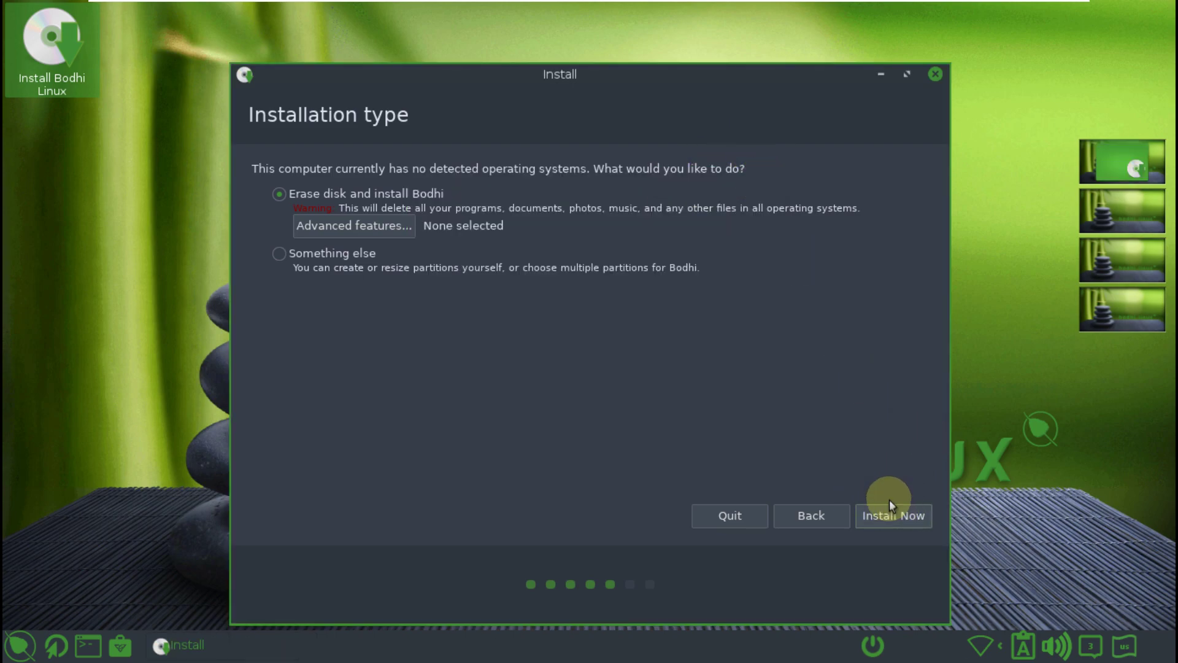
- Quit the Bodhi Linux installer at the Installation type page and confirm leaving it
{"action": "left_click", "coordinate": [933, 75]}
{"action": "left_click", "coordinate": [740, 339]}
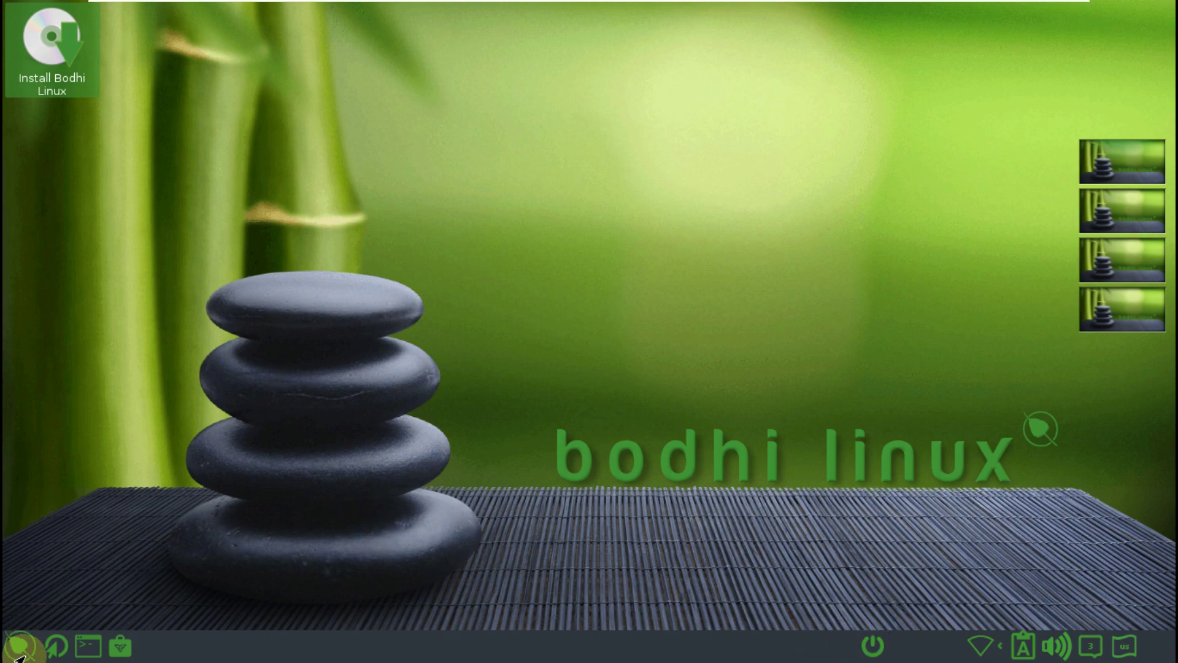
- Check the available desktop themes, open the Wallpaper settings, and view the color selector without choosing a color
{"action": "left_click", "coordinate": [18, 644]}
{"action": "mouse_move", "coordinate": [107, 599]}
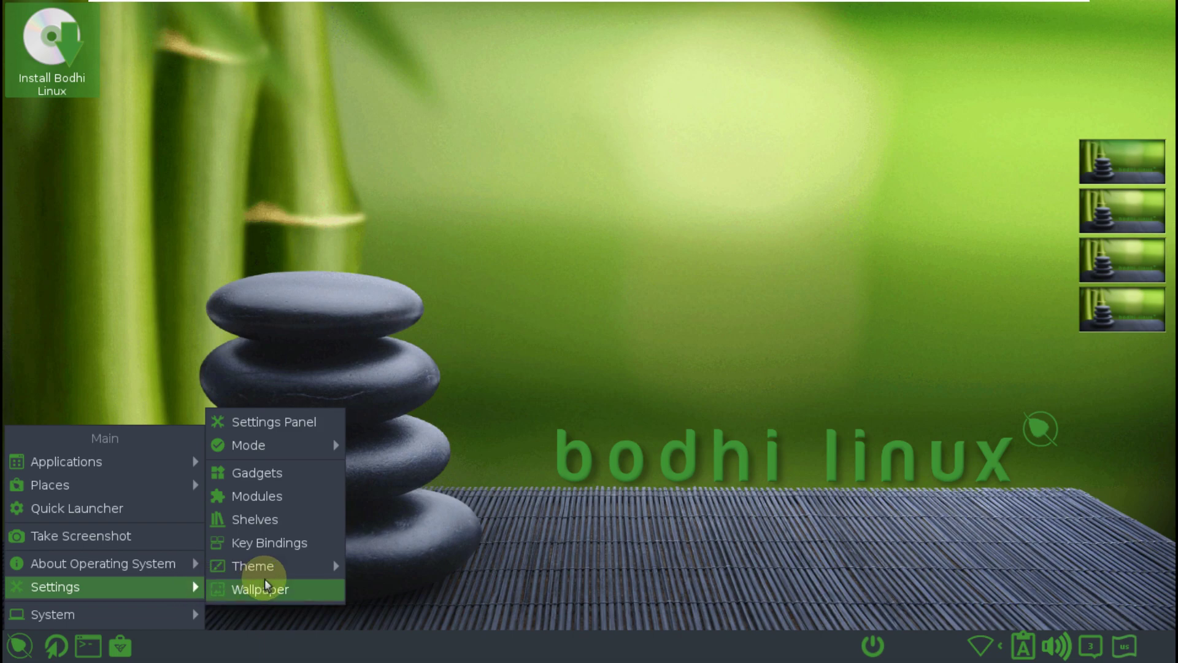
{"action": "mouse_move", "coordinate": [294, 565]}
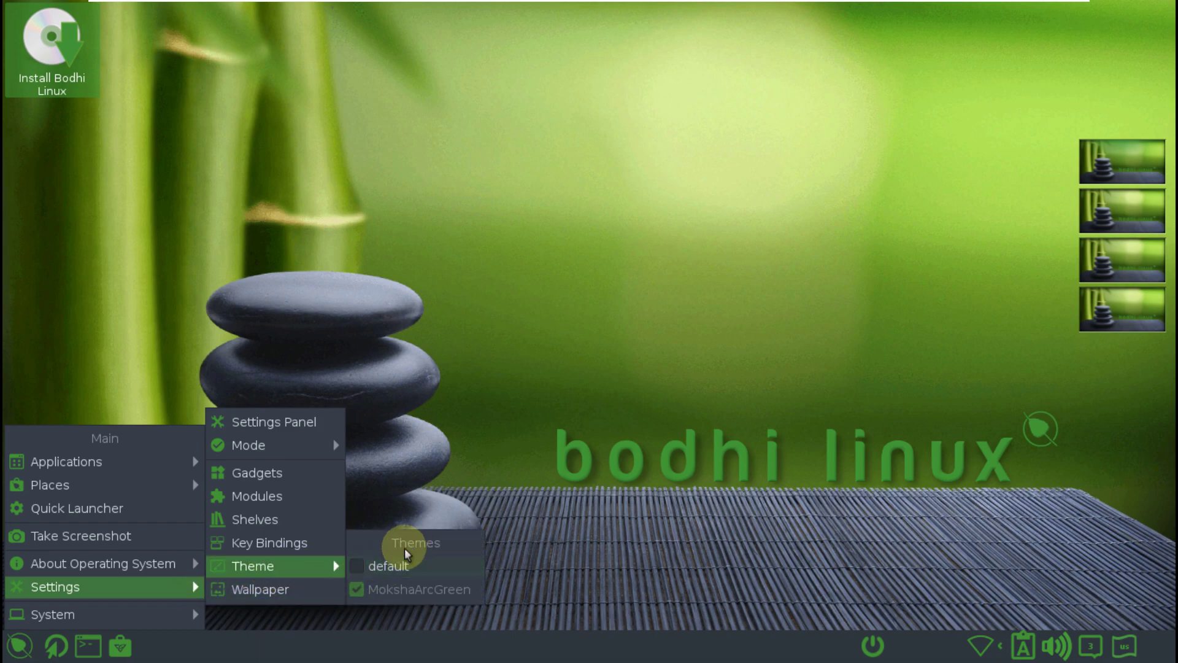
{"action": "left_click", "coordinate": [305, 589]}
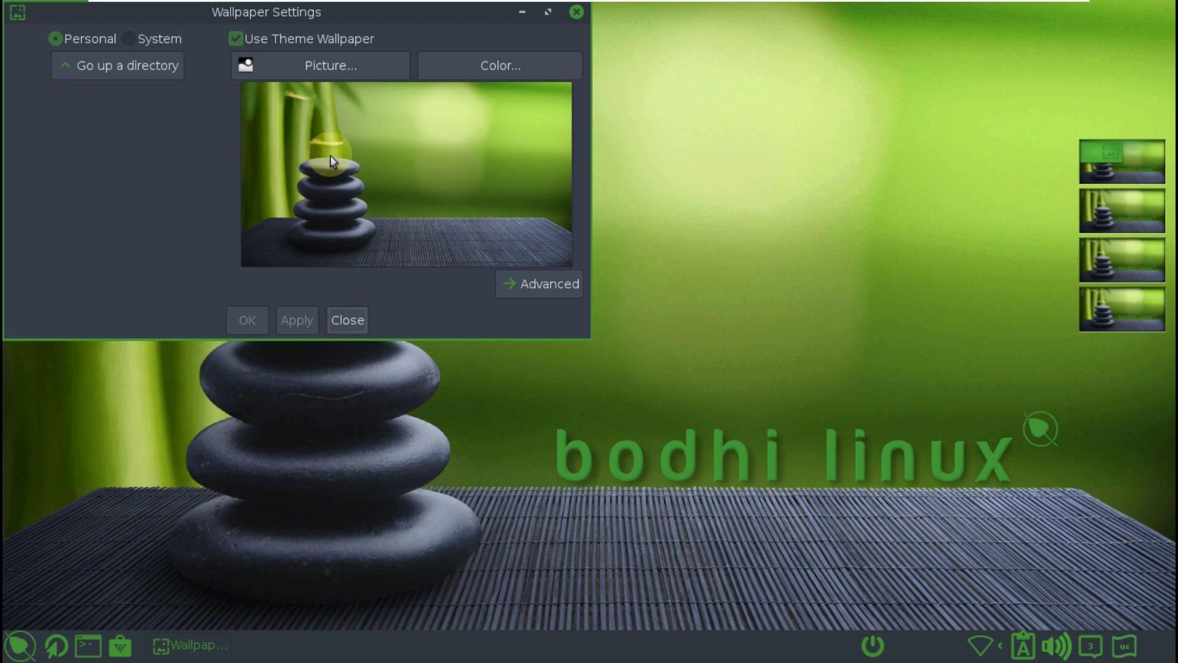
{"action": "left_click", "coordinate": [490, 64]}
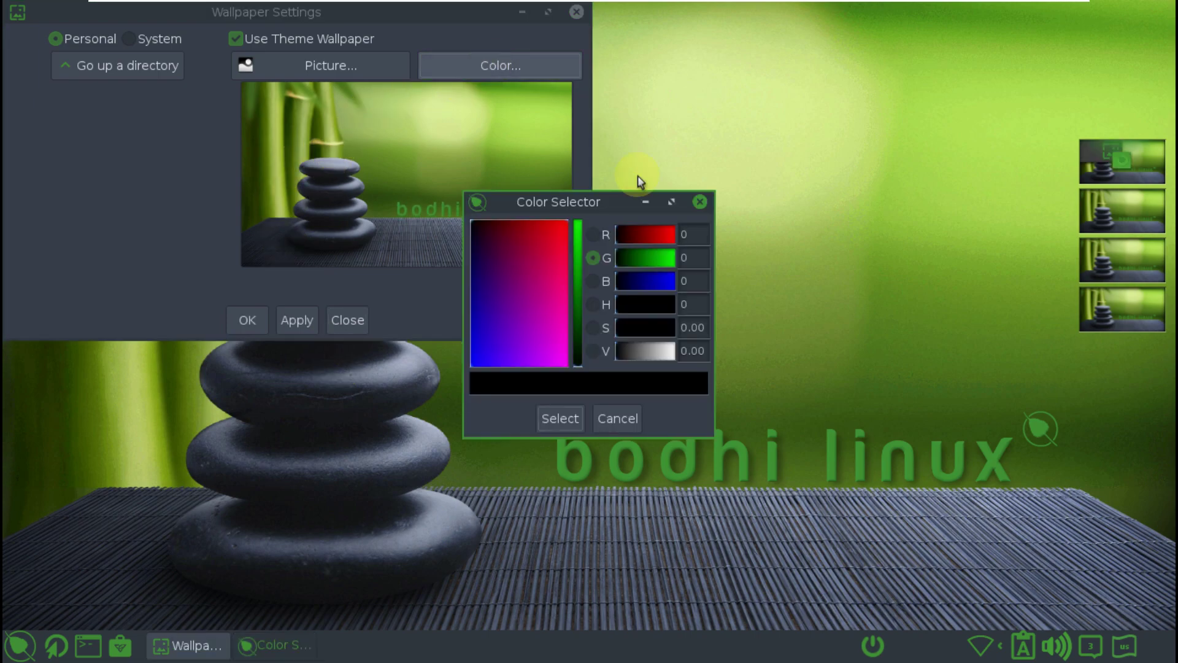
{"action": "left_click", "coordinate": [700, 202]}
- Check the Pictures folder in the wallpaper picture chooser, view the advanced placement options, and close the Wallpaper settings unchanged
{"action": "left_click", "coordinate": [362, 65]}
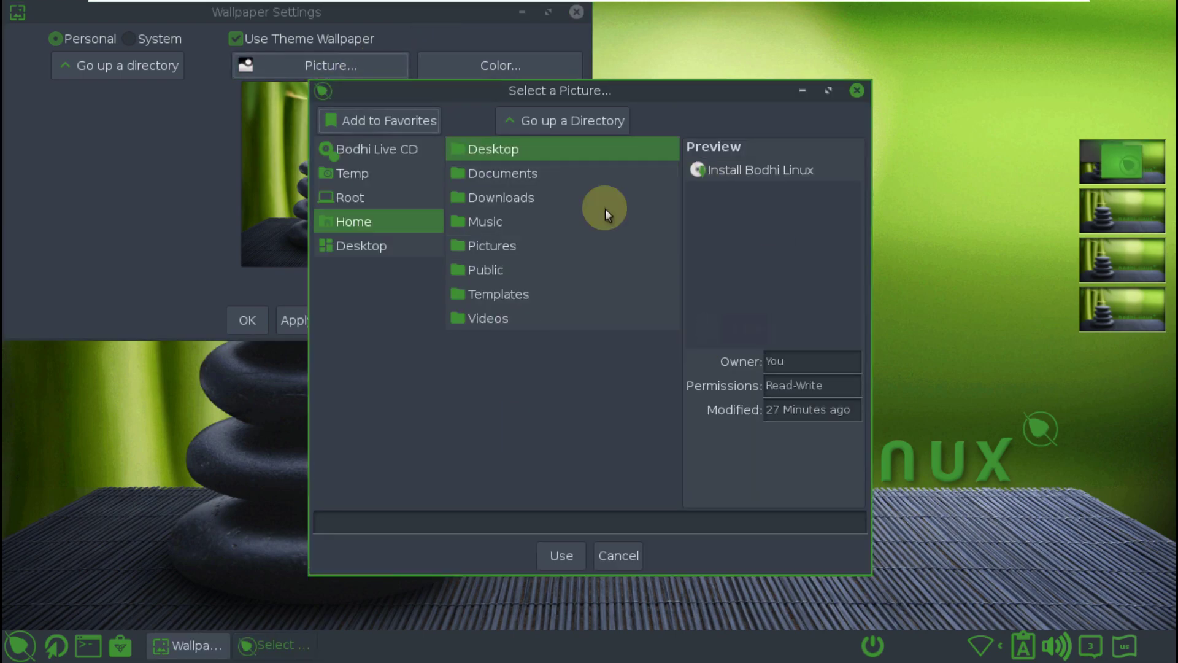
{"action": "left_click", "coordinate": [517, 249]}
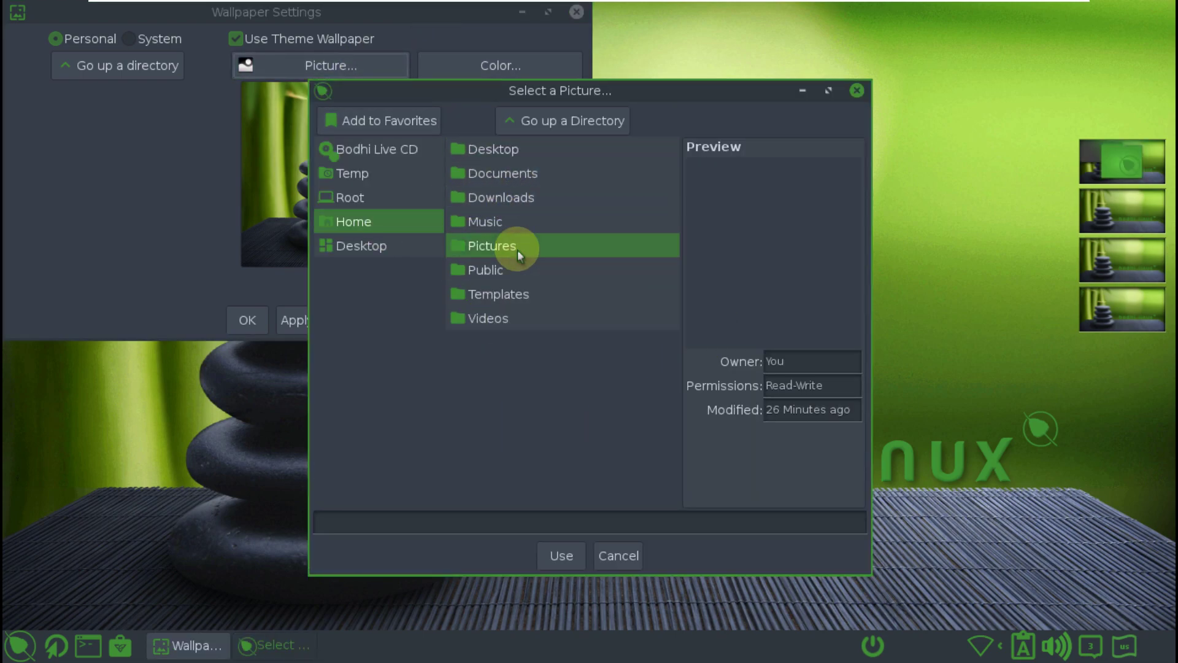
{"action": "left_click", "coordinate": [858, 90]}
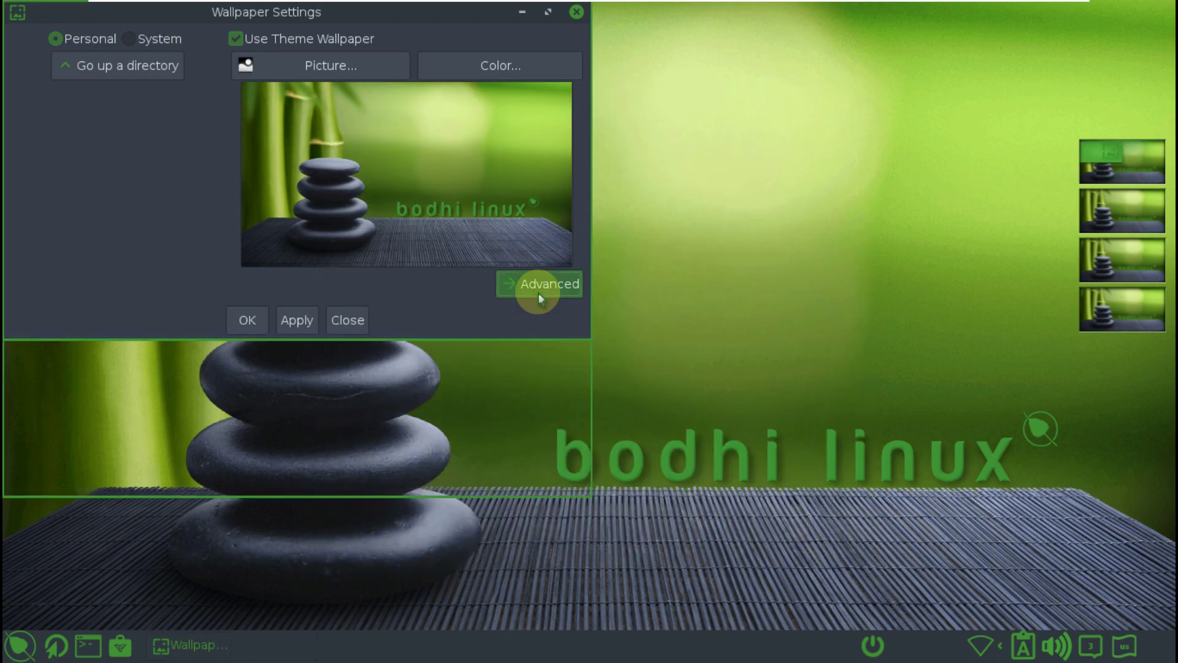
{"action": "left_click", "coordinate": [539, 293]}
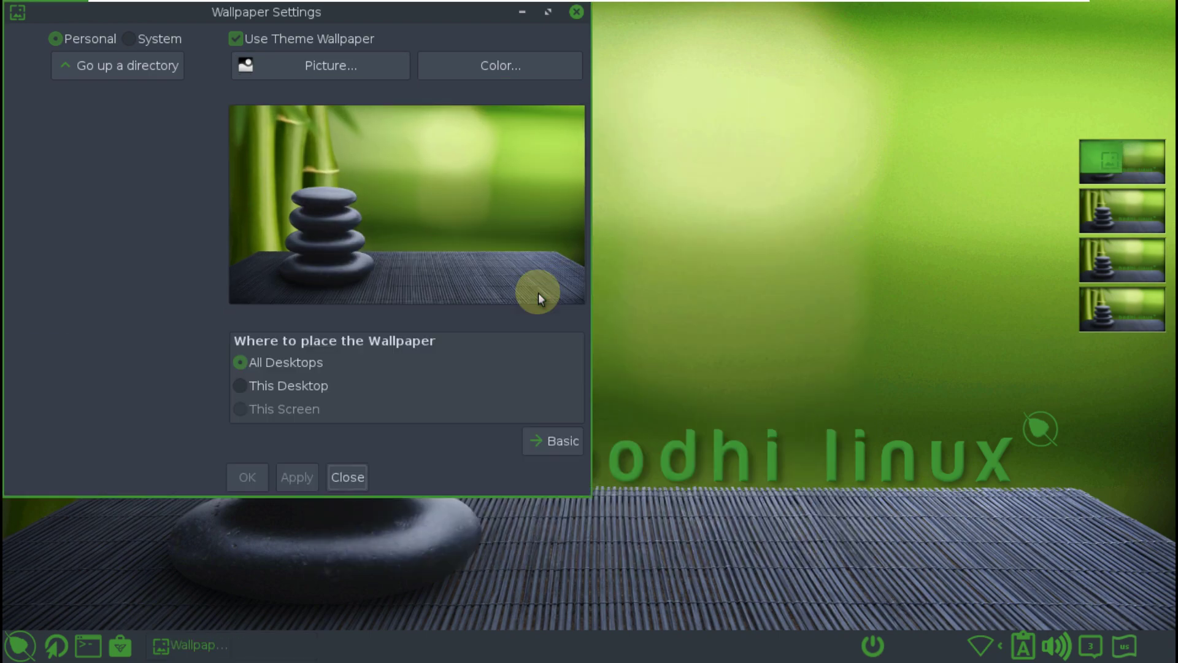
{"action": "left_click", "coordinate": [346, 477]}
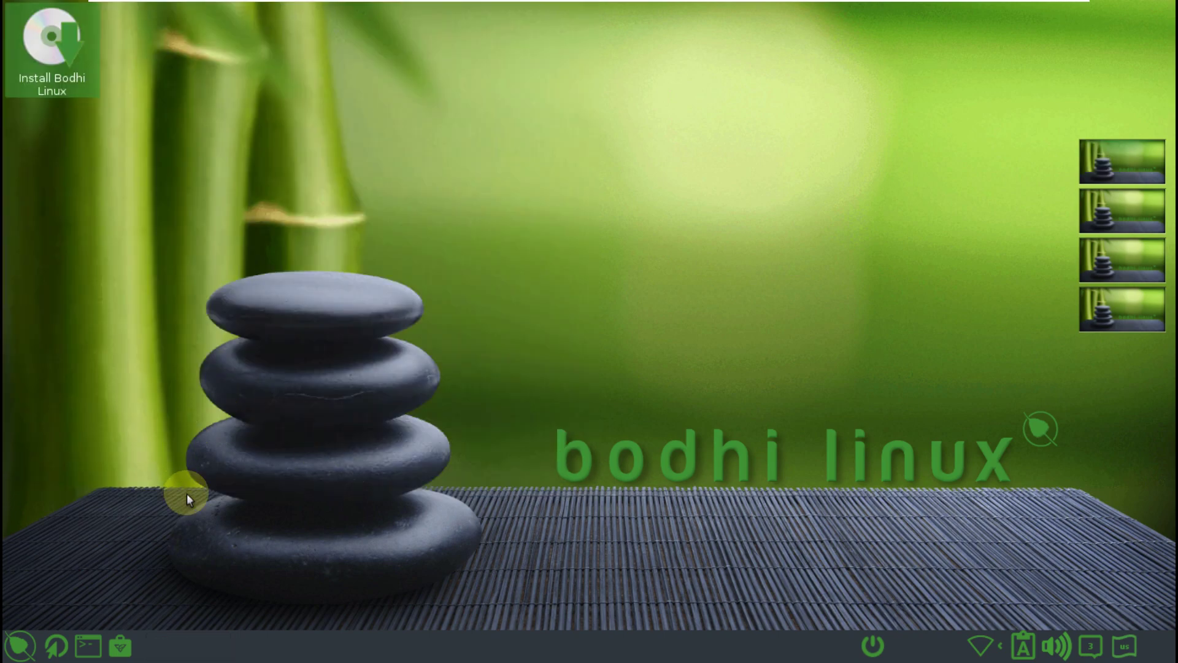
- Power off the live session and confirm at the shutdown screen to complete it
{"action": "left_click", "coordinate": [878, 648]}
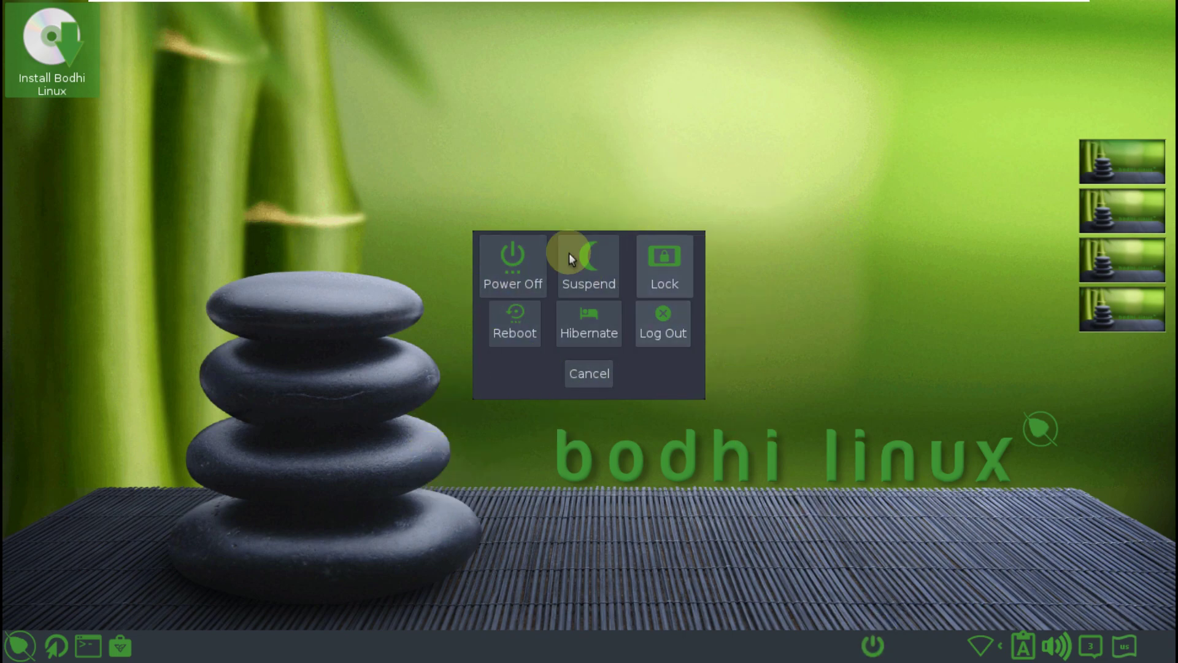
{"action": "left_click", "coordinate": [529, 266]}
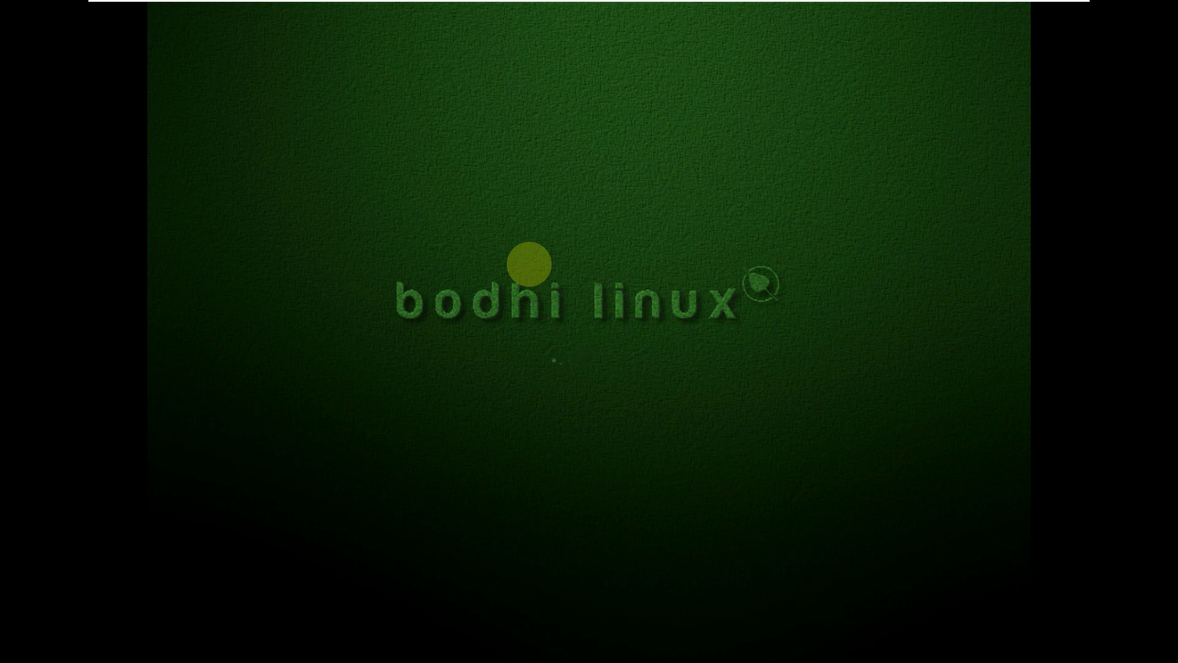
{"action": "key", "text": "Return"}
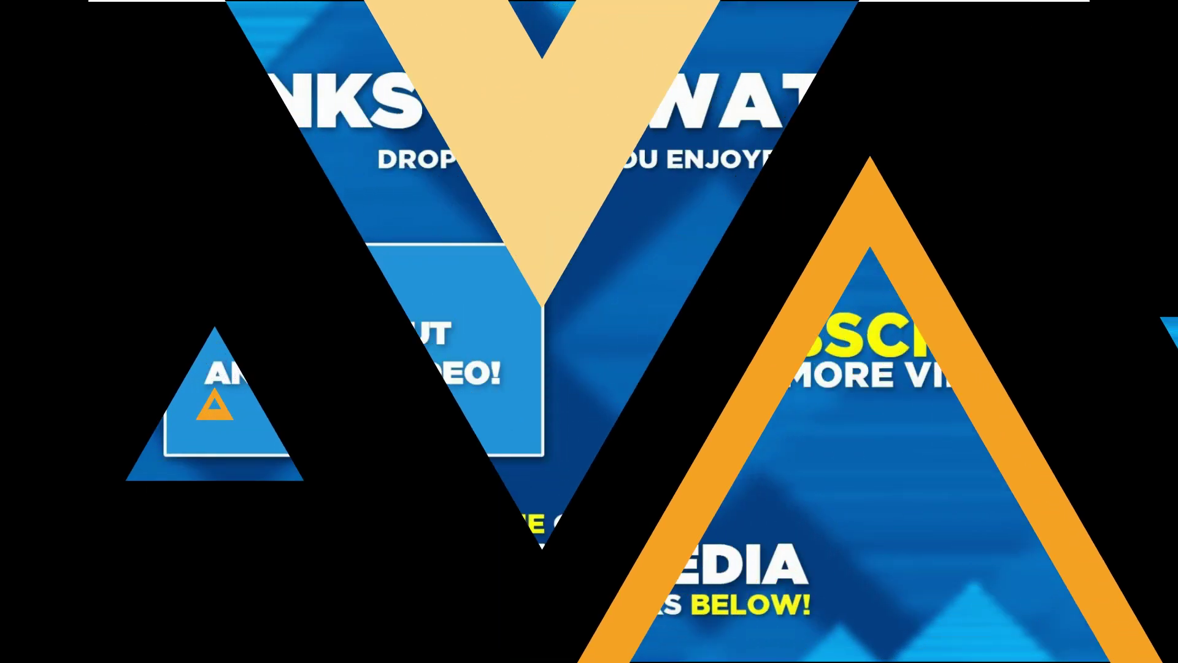